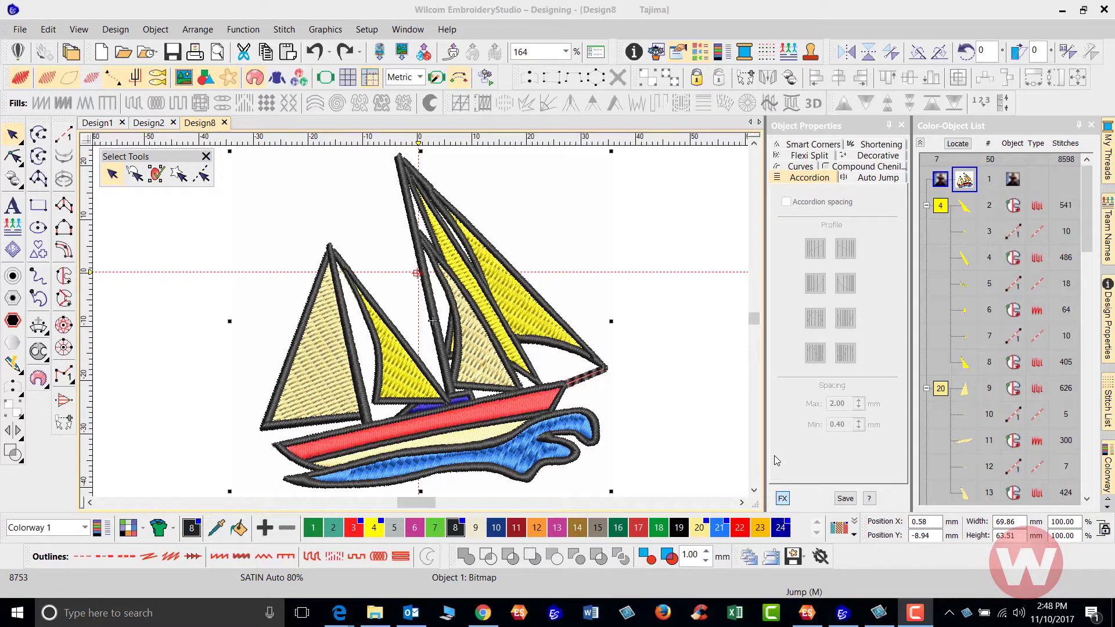
Digitize an S-shaped Column C object, 3.00 mm wide and about 29 mm tall, in the empty area beyond the boat's bow.
click(715, 283)
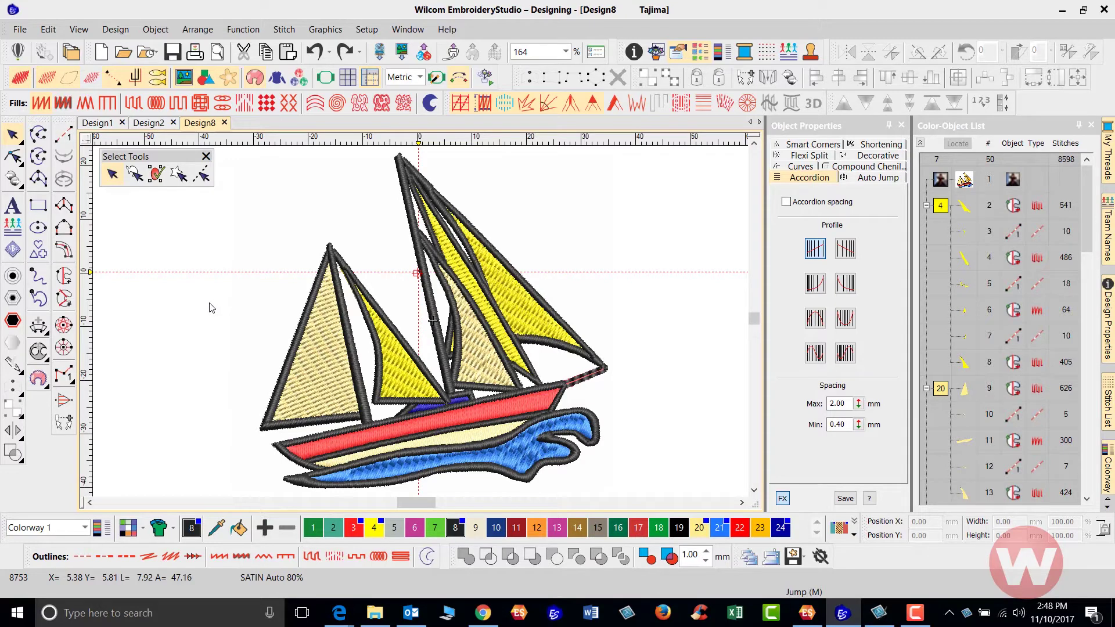
click(64, 250)
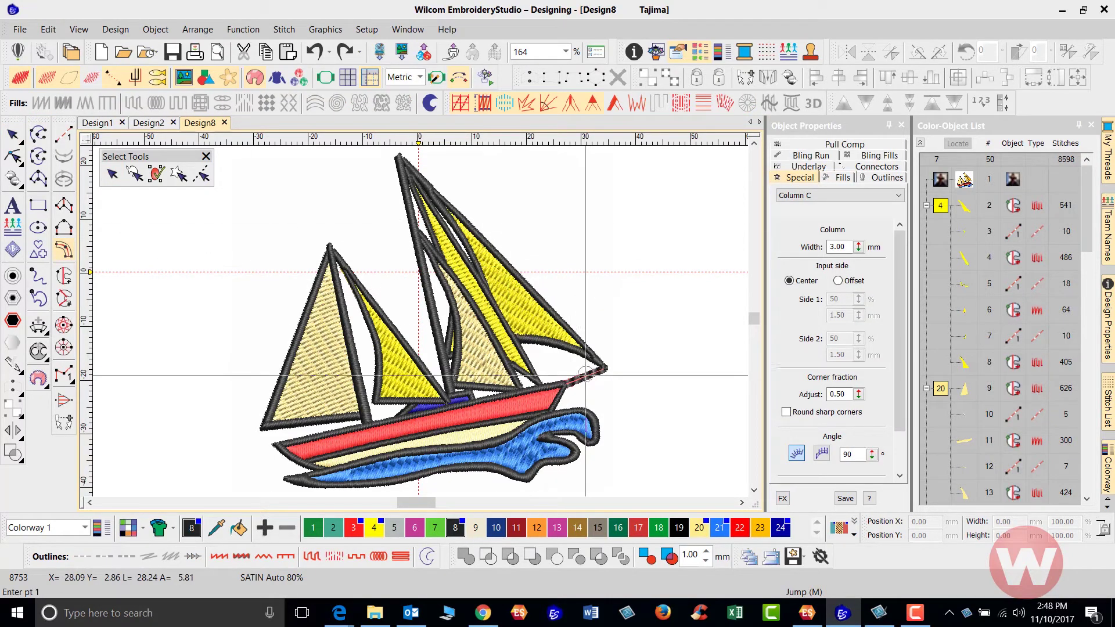
scroll(193, 255, up, 2)
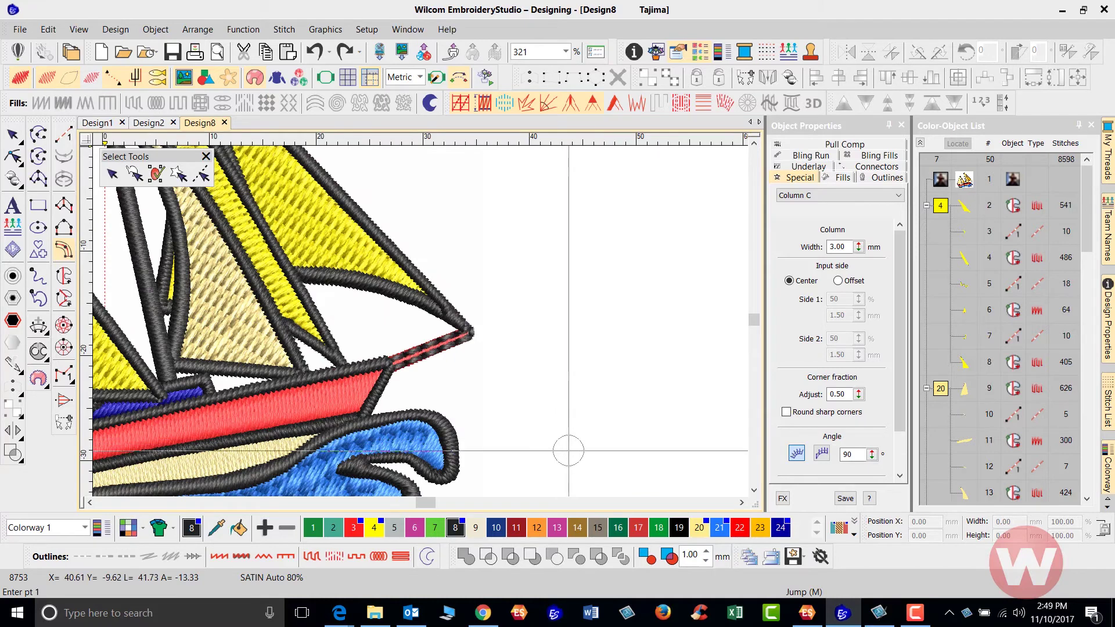
click(133, 239)
right_click(590, 427)
right_click(591, 373)
right_click(570, 332)
right_click(531, 293)
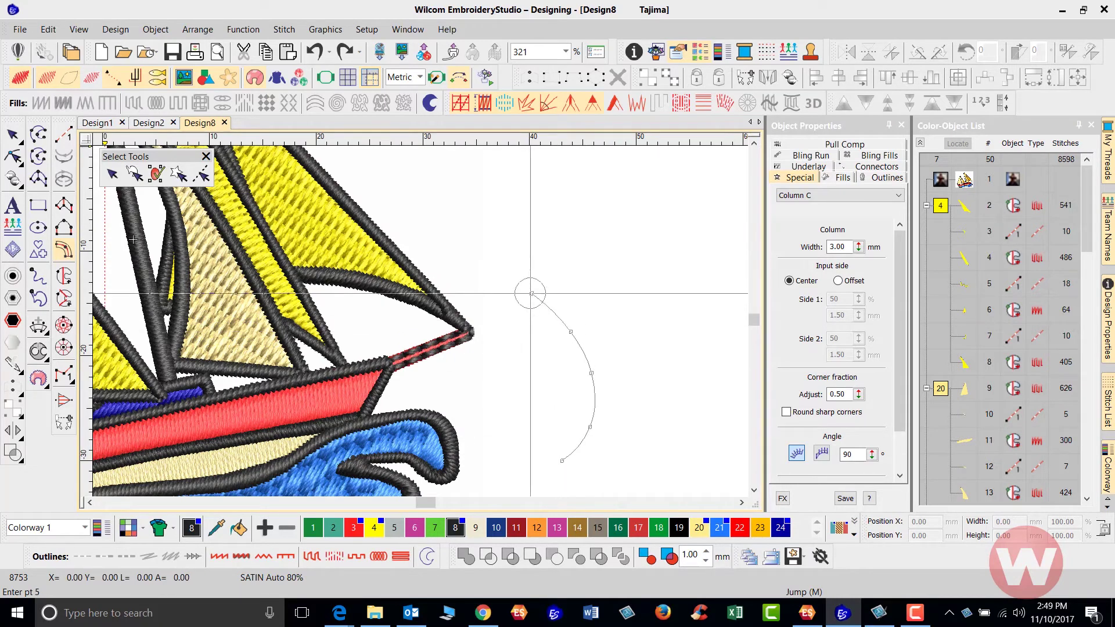
right_click(517, 252)
right_click(517, 202)
right_click(523, 177)
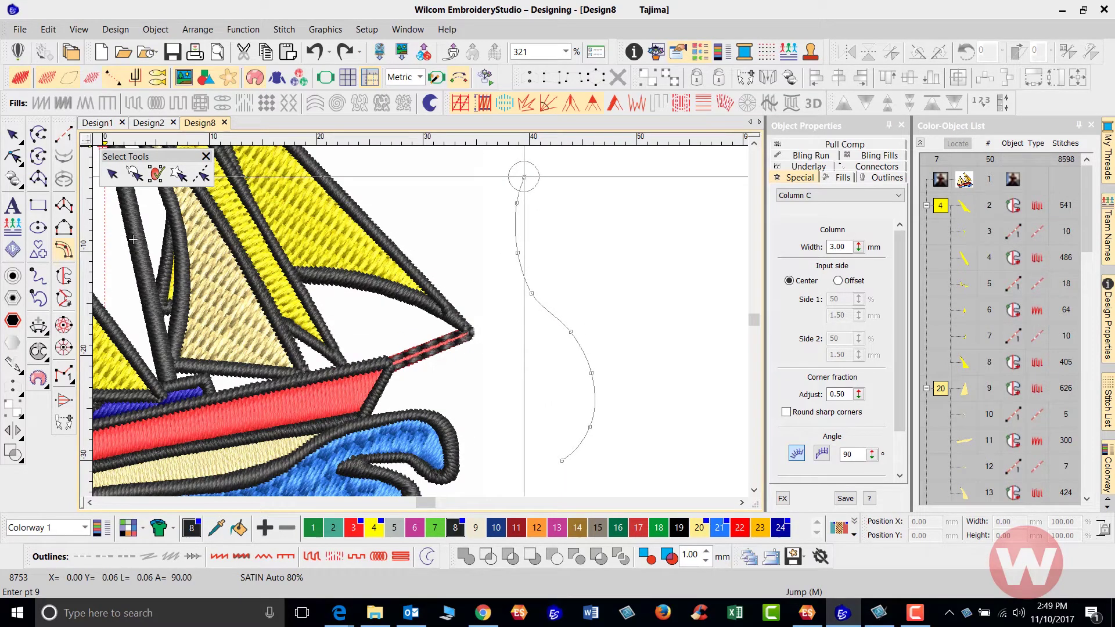
key(Return)
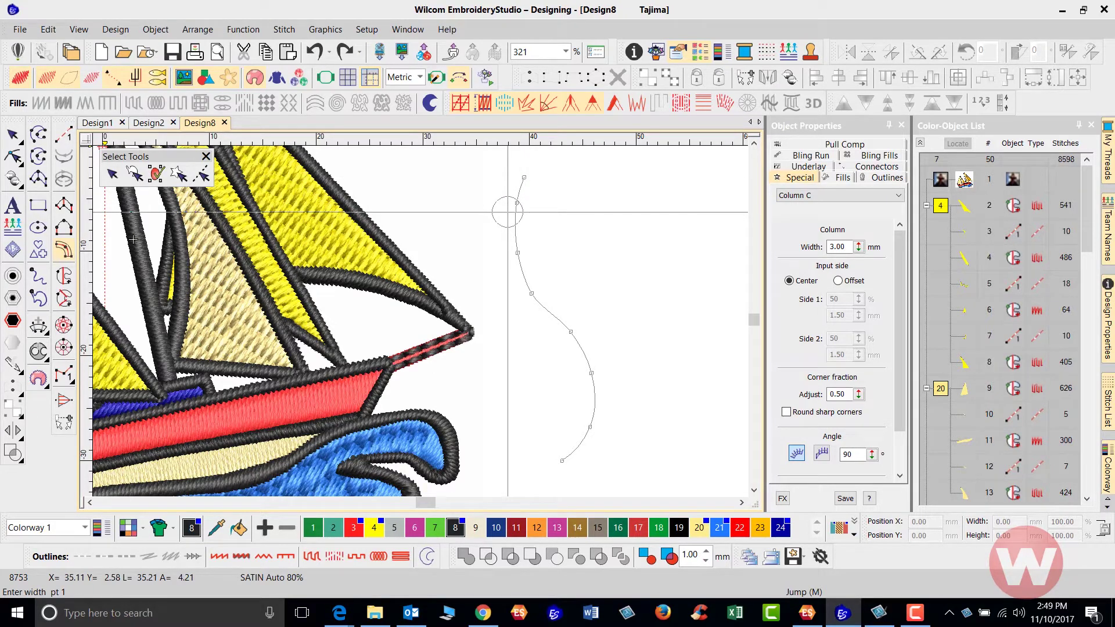
key(Return)
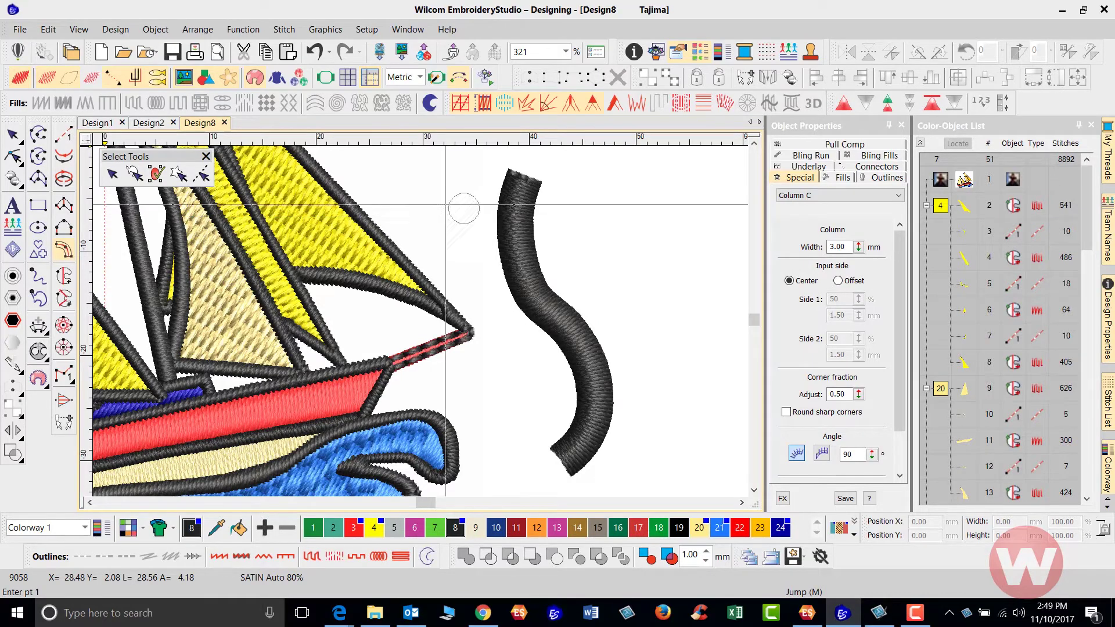
Turn off the first underlay of the S-shaped column and inspect its control points in Reshape mode.
key(Escape)
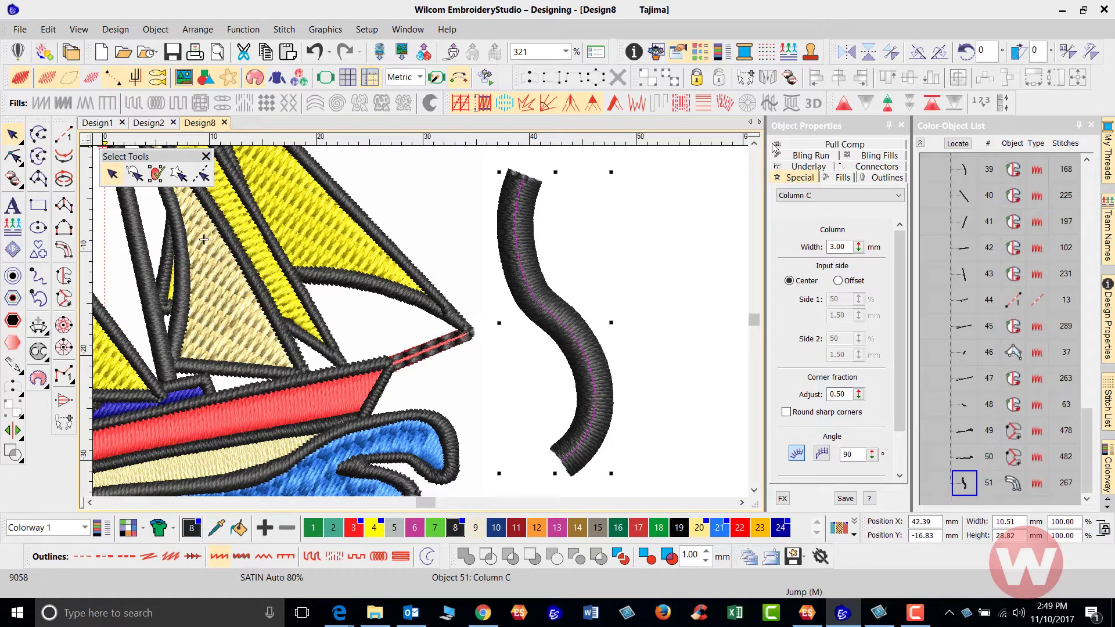
click(811, 168)
click(786, 203)
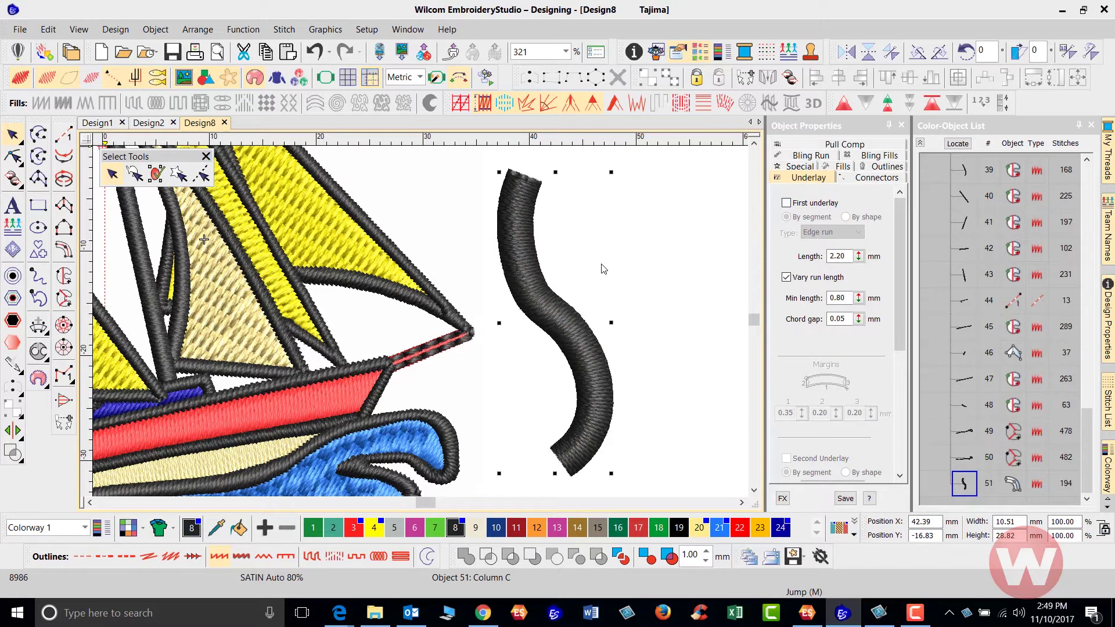
key(h)
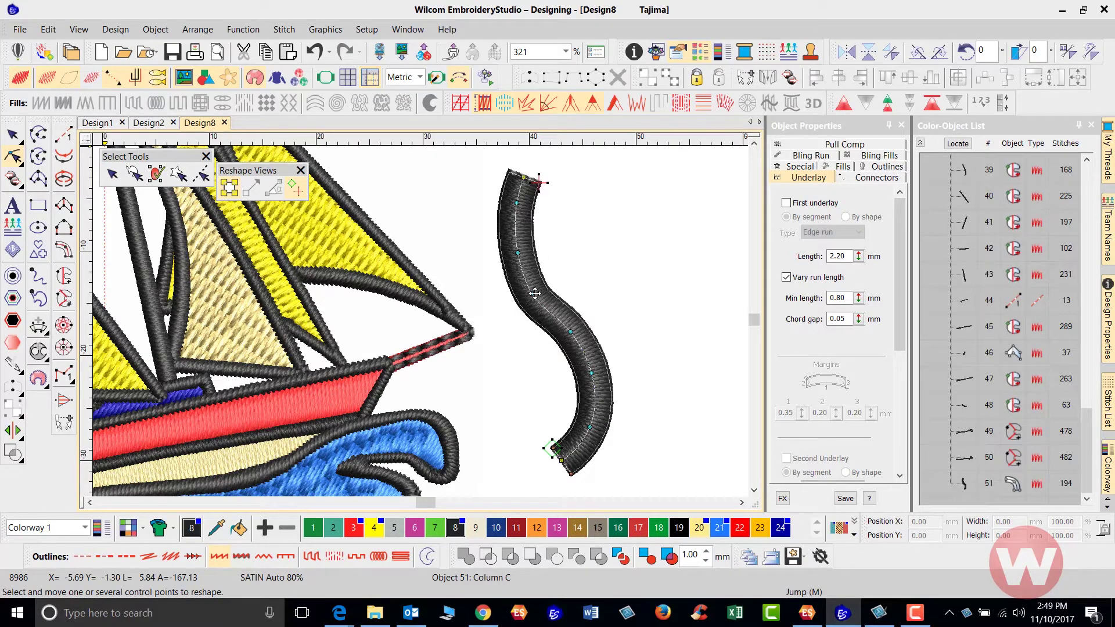
click(19, 139)
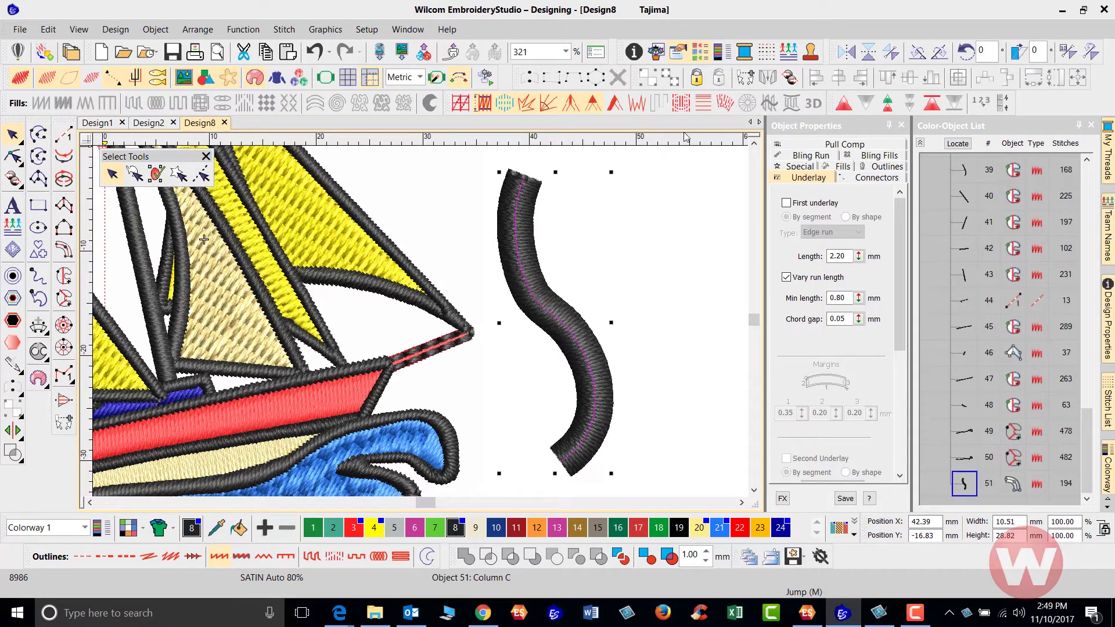
Apply accordion spacing to the S-shaped column and set the maximum spacing to 1.79 mm.
click(703, 104)
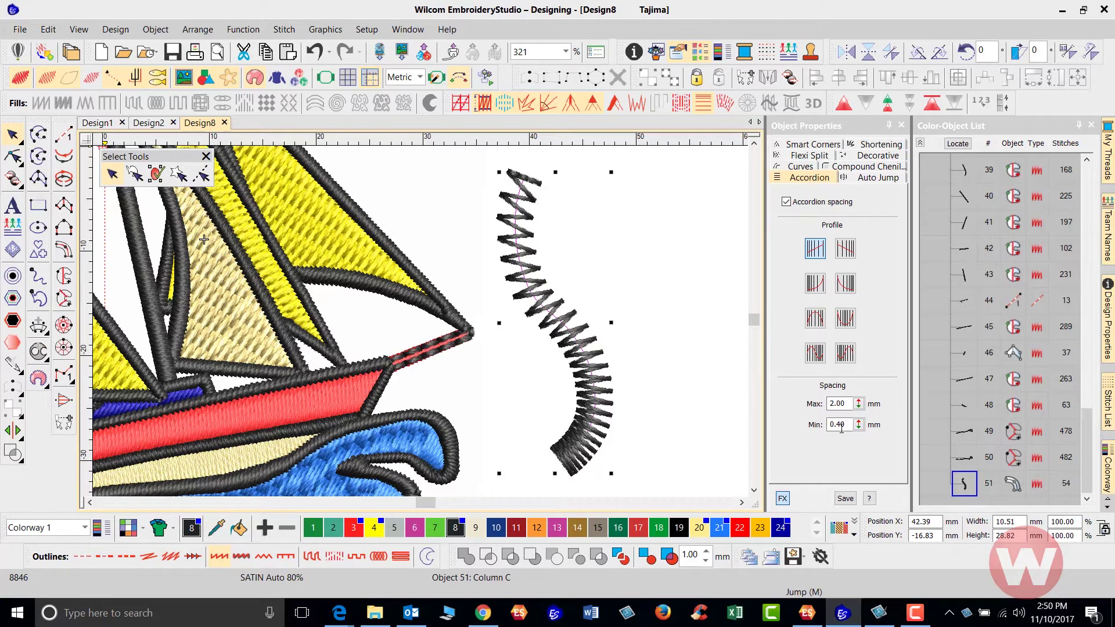
drag(861, 406, 793, 434)
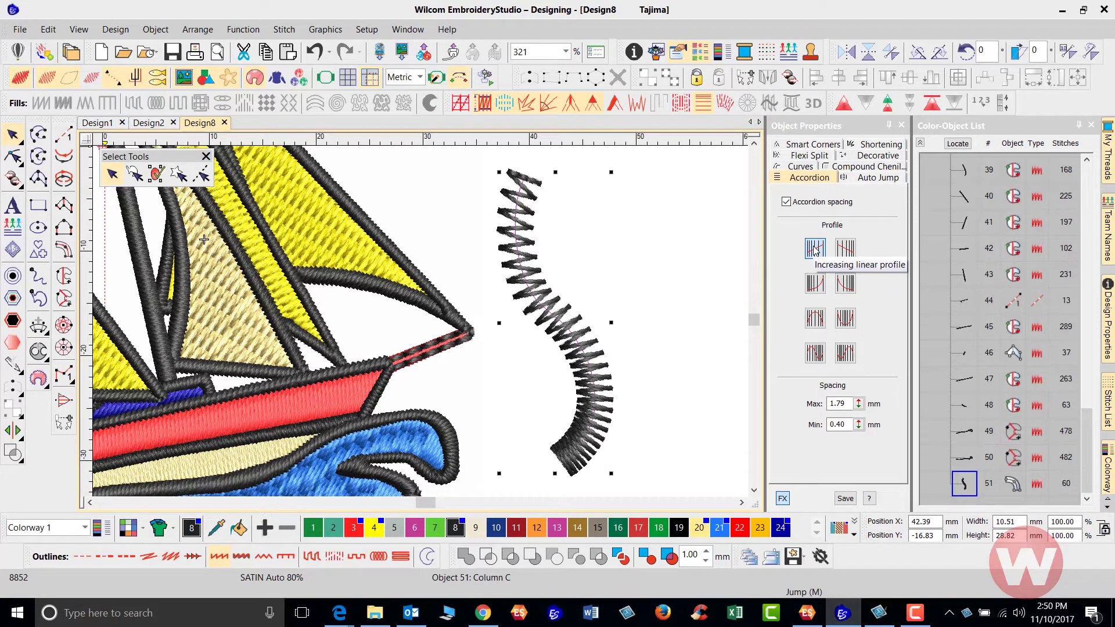
Compare the increasing and decreasing accordion profiles, both linear and curved, on the S-shaped column.
click(845, 248)
click(845, 249)
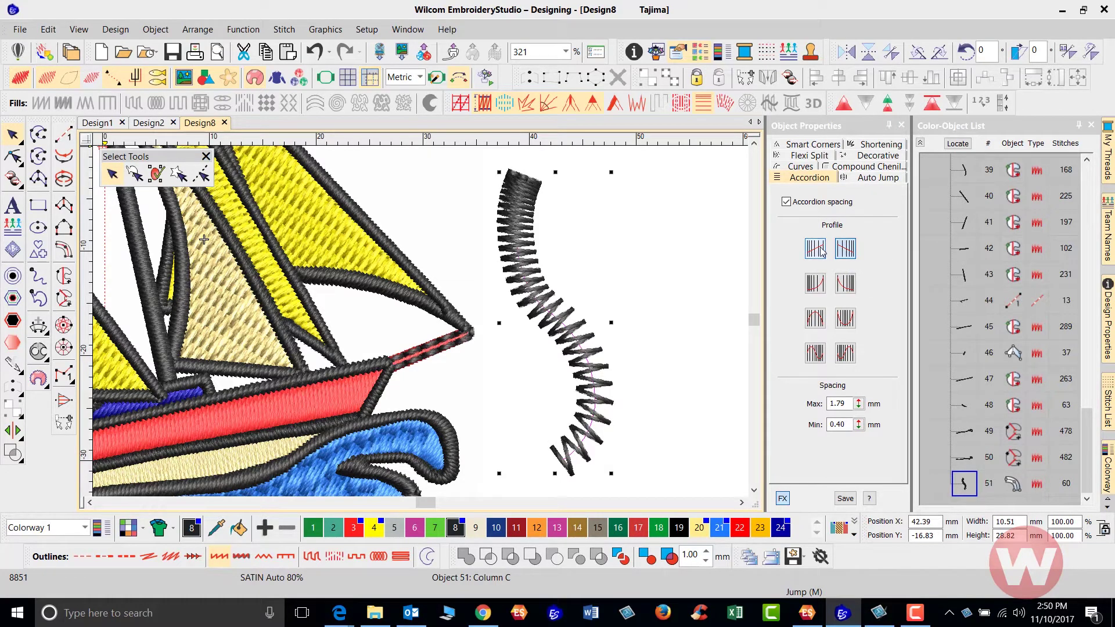
click(849, 256)
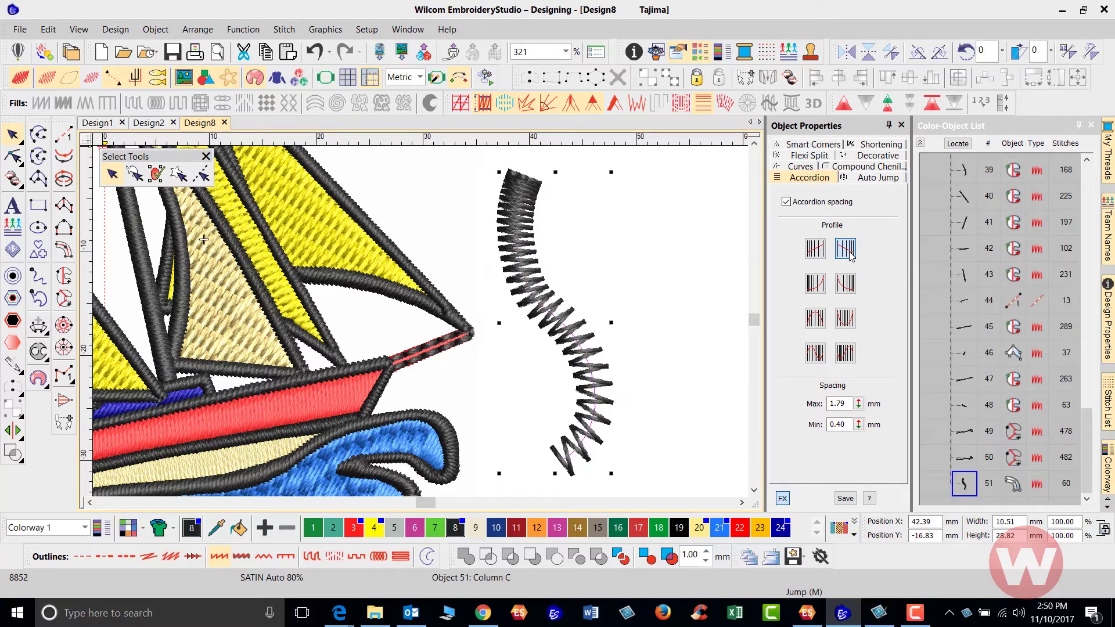
click(816, 251)
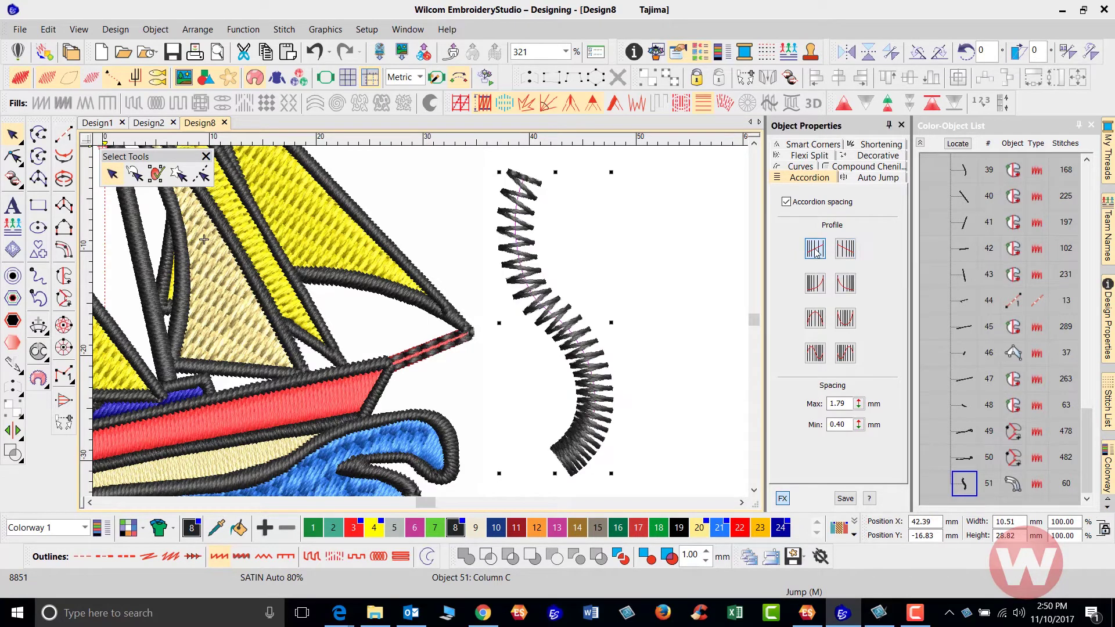
click(815, 284)
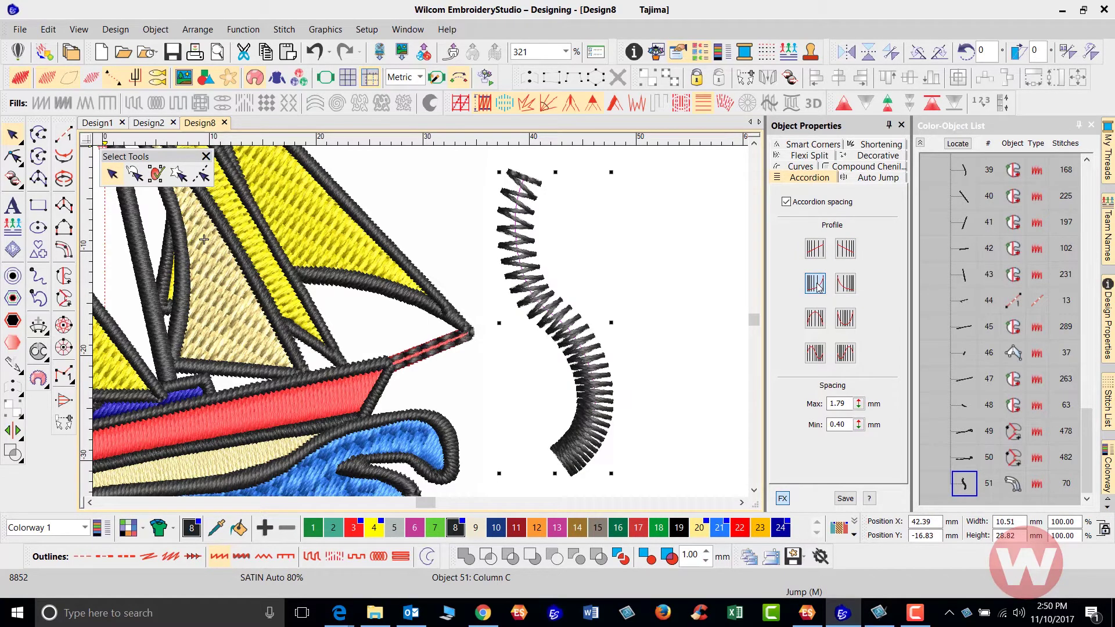
click(847, 286)
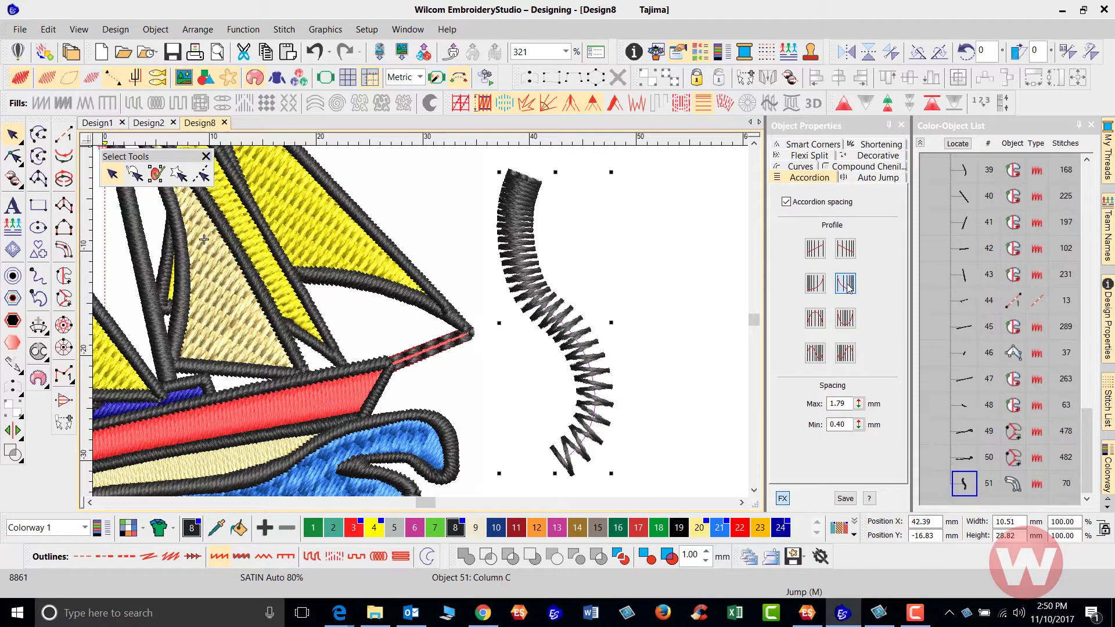
click(816, 288)
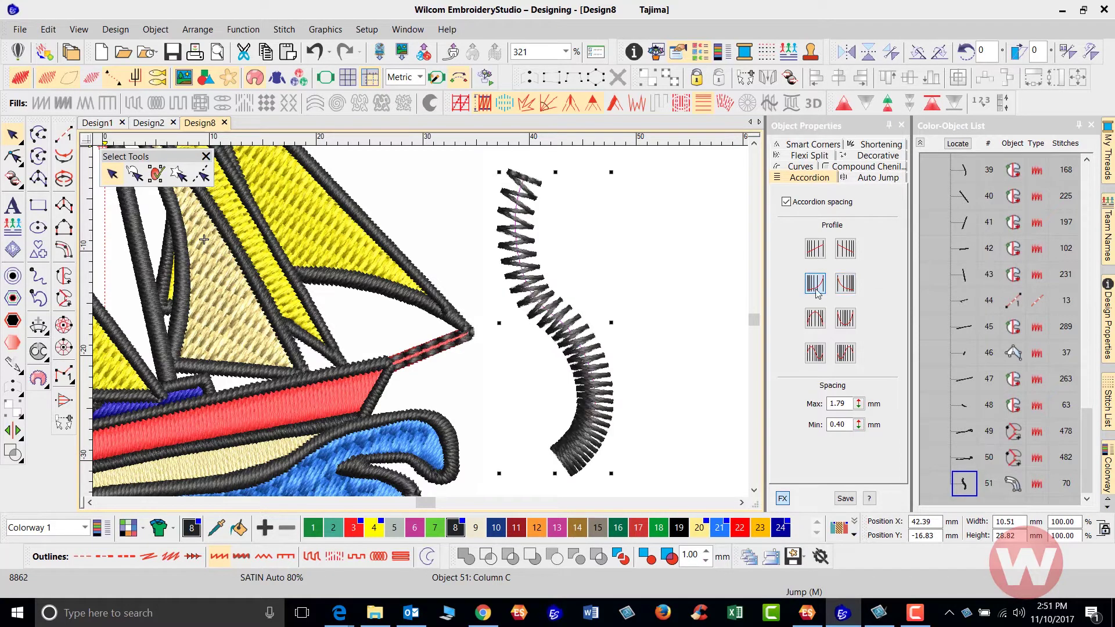
Try the four double-sided accordion profiles and the increasing linear one on the column, and settle on the increasing curved profile.
click(814, 319)
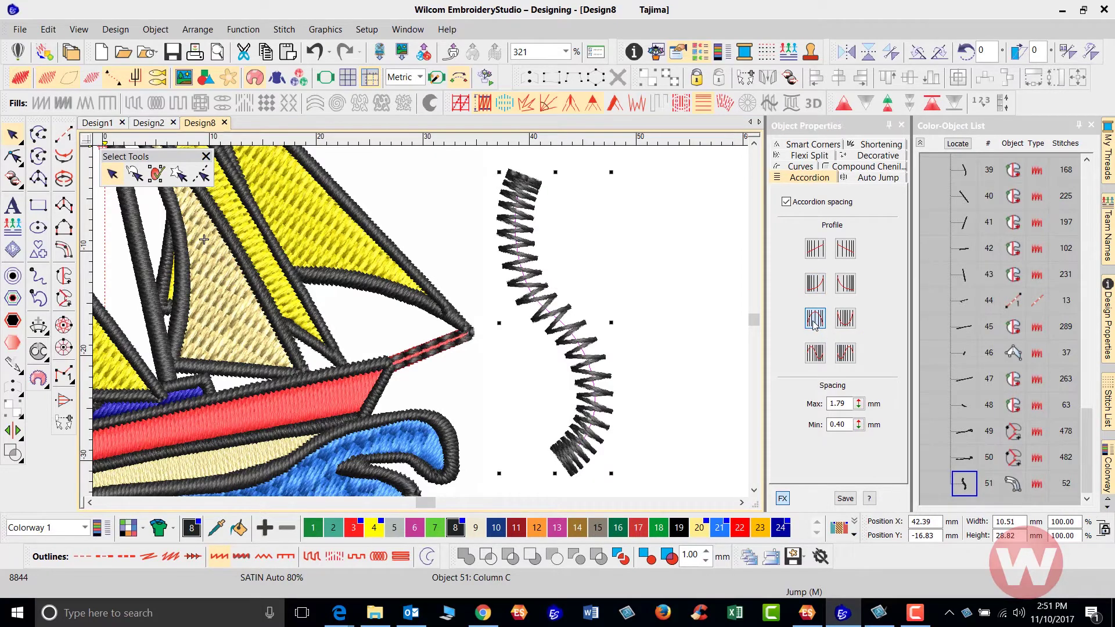
click(847, 321)
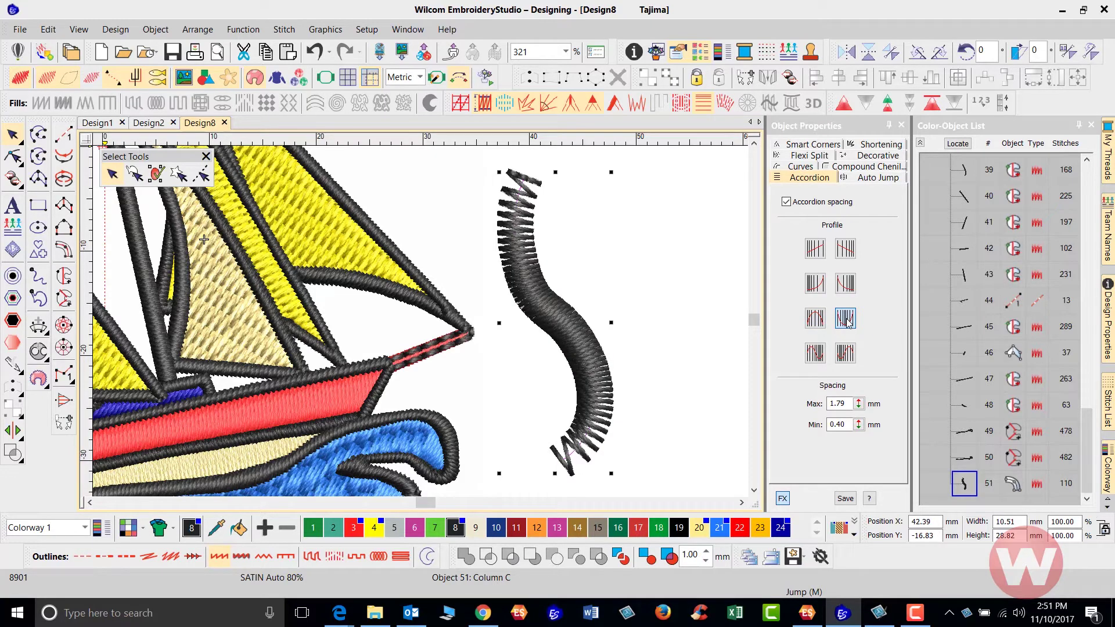
click(816, 355)
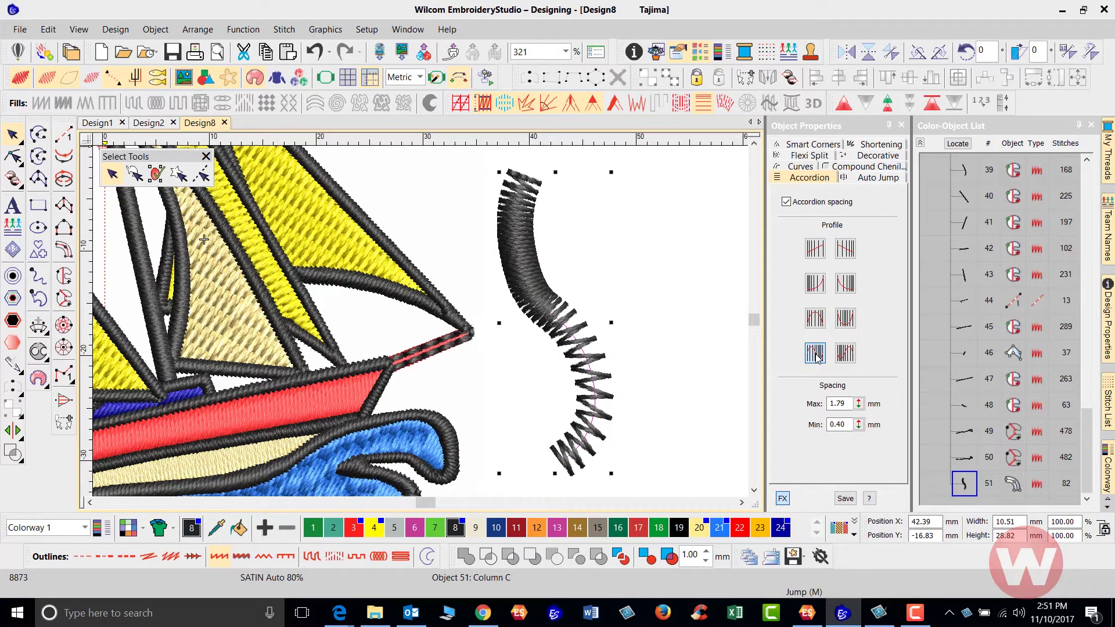
click(846, 354)
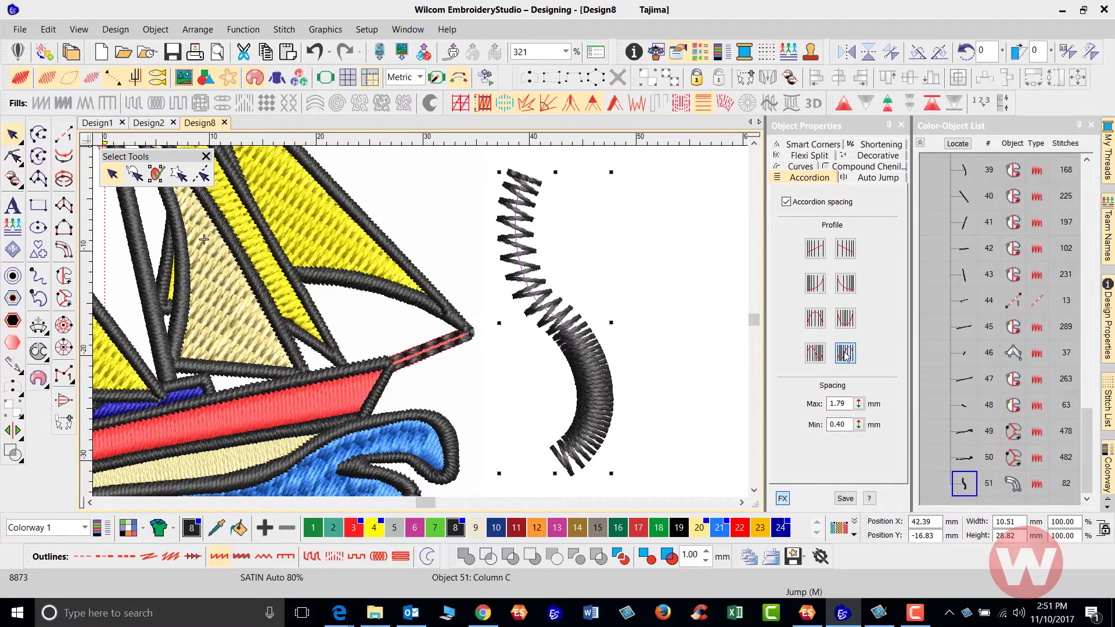
click(816, 249)
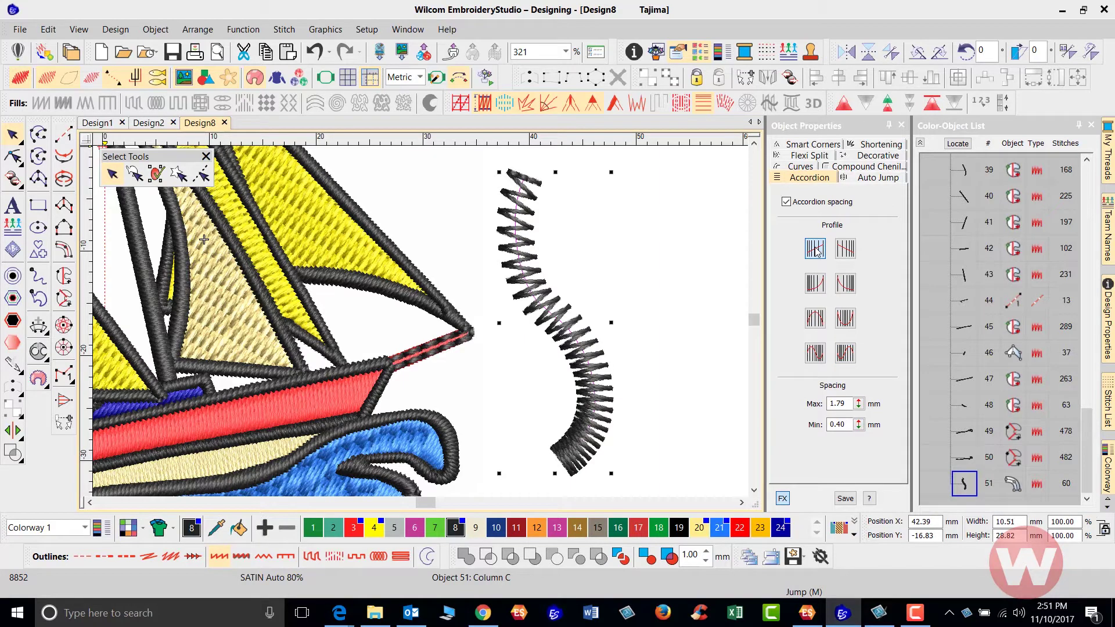
click(816, 288)
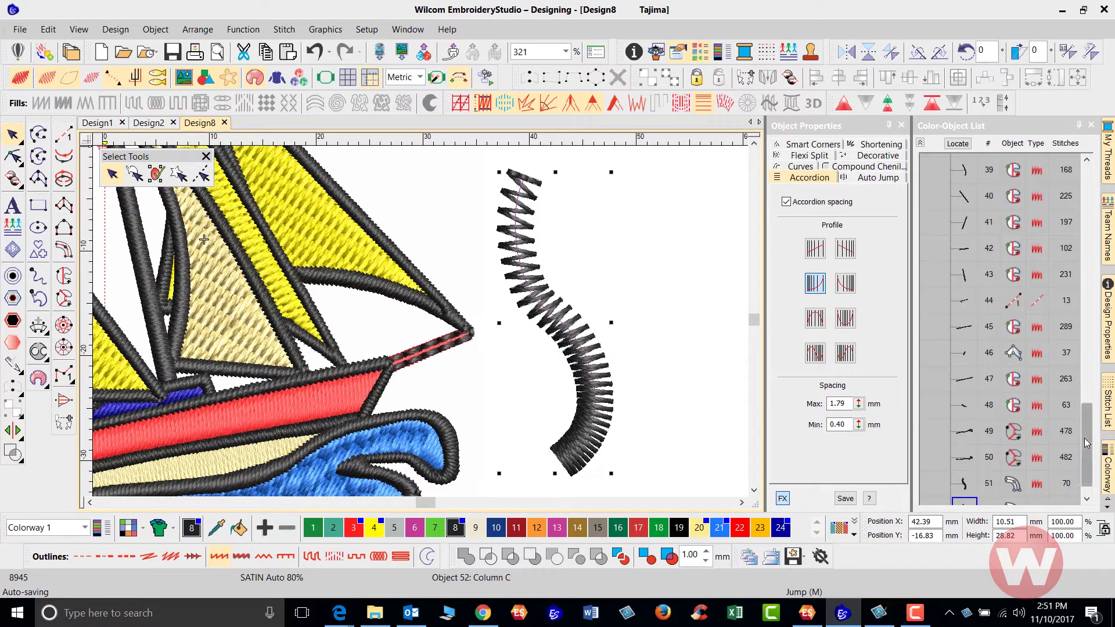
Make an in-place duplicate of the column in yellow (color 4) with the decreasing curved accordion profile, and select the copy.
scroll(1085, 479, down, 1)
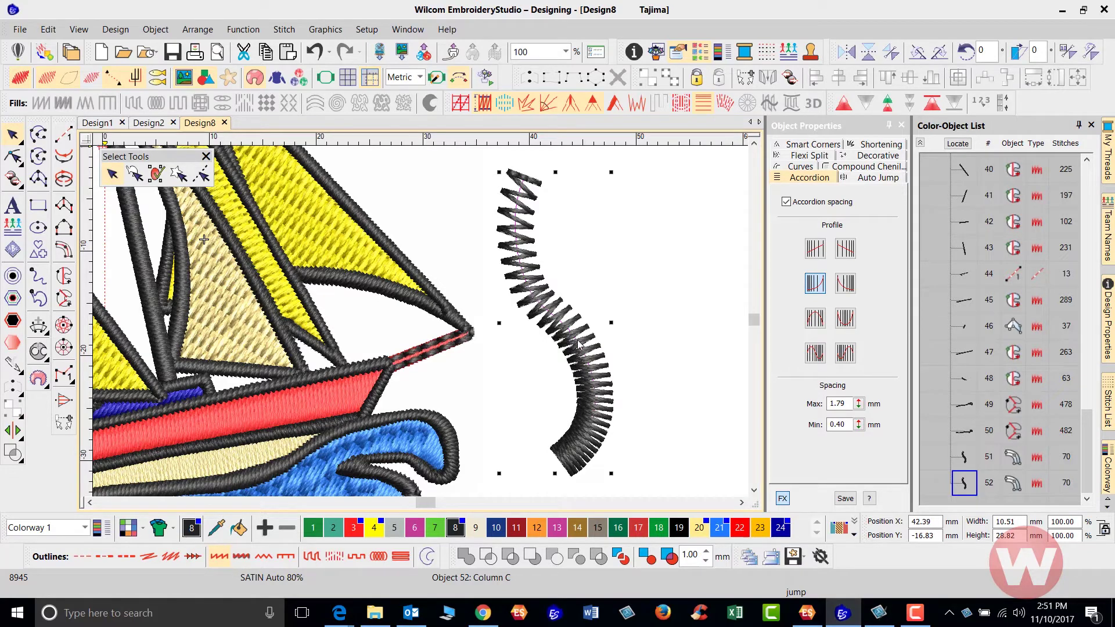
click(374, 530)
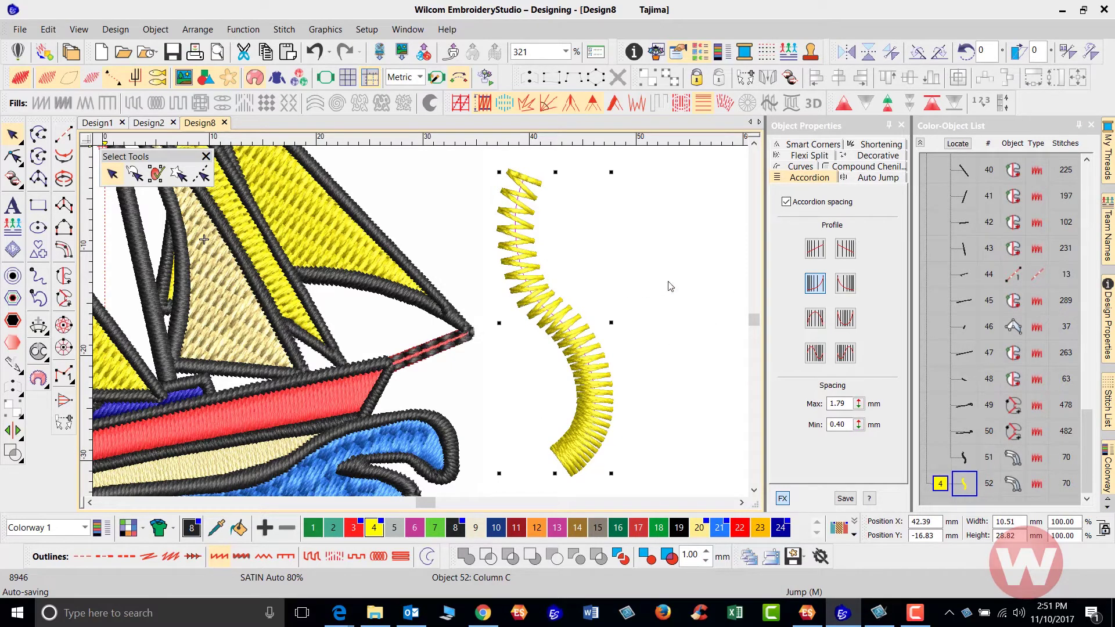
click(846, 284)
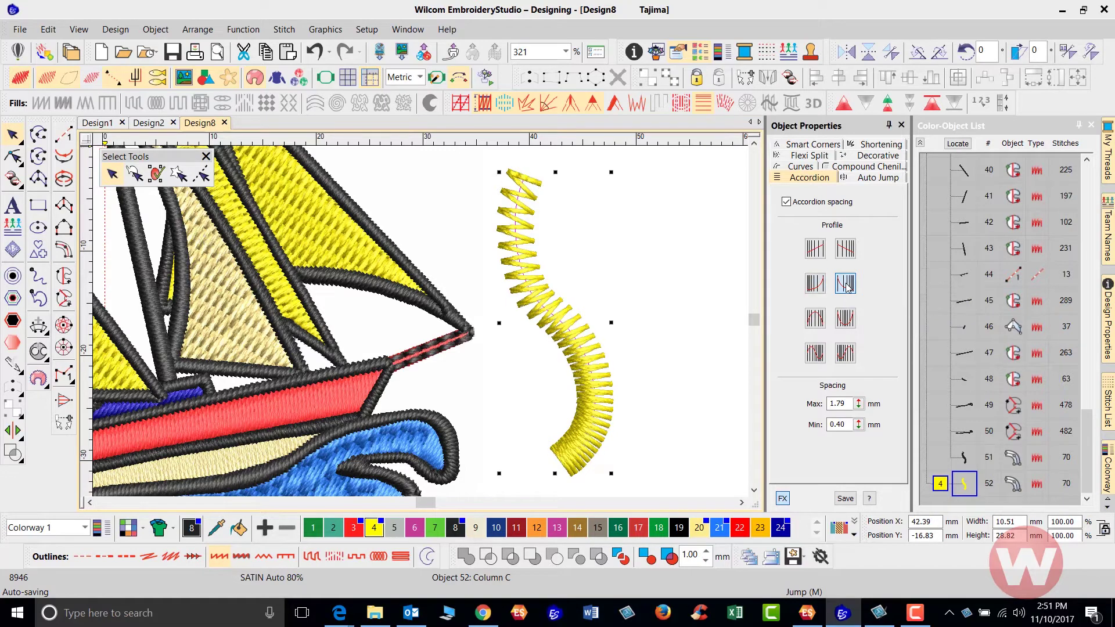
click(702, 254)
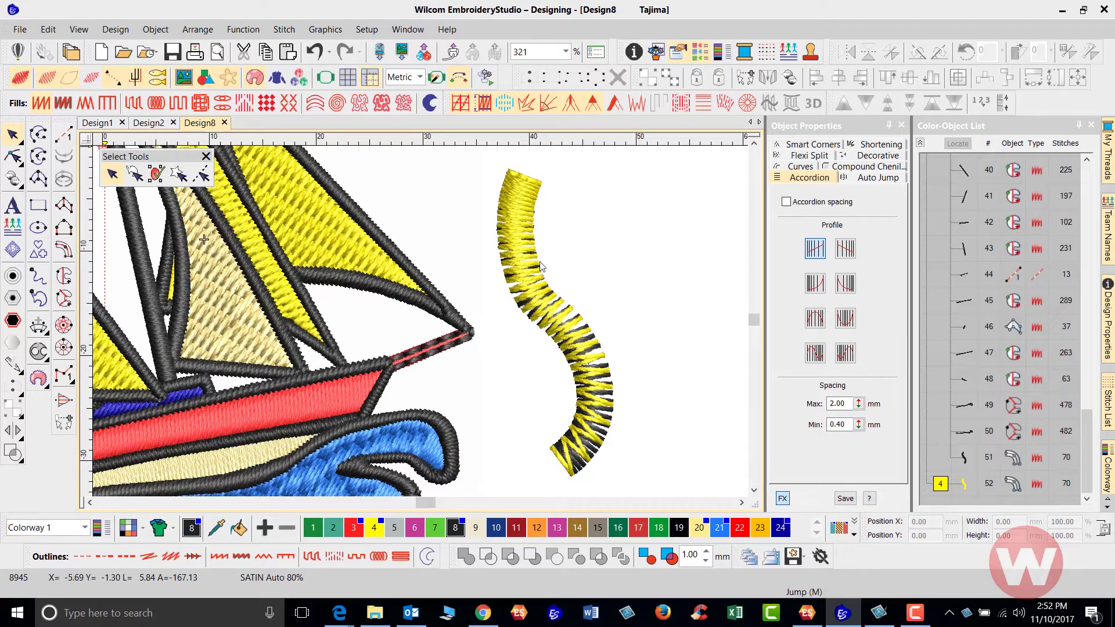
click(516, 205)
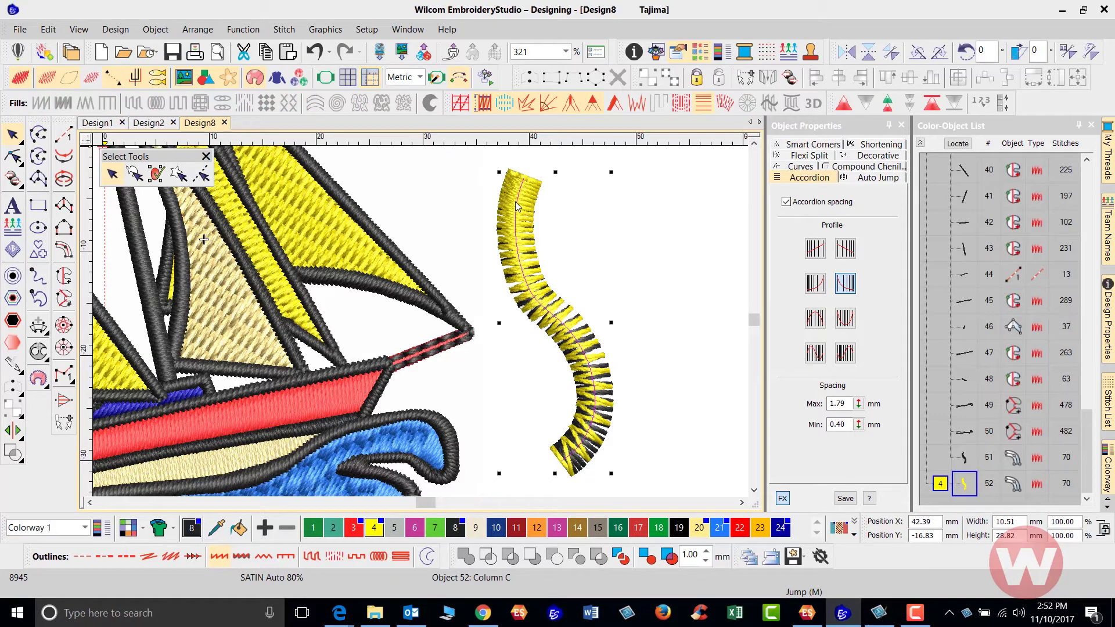
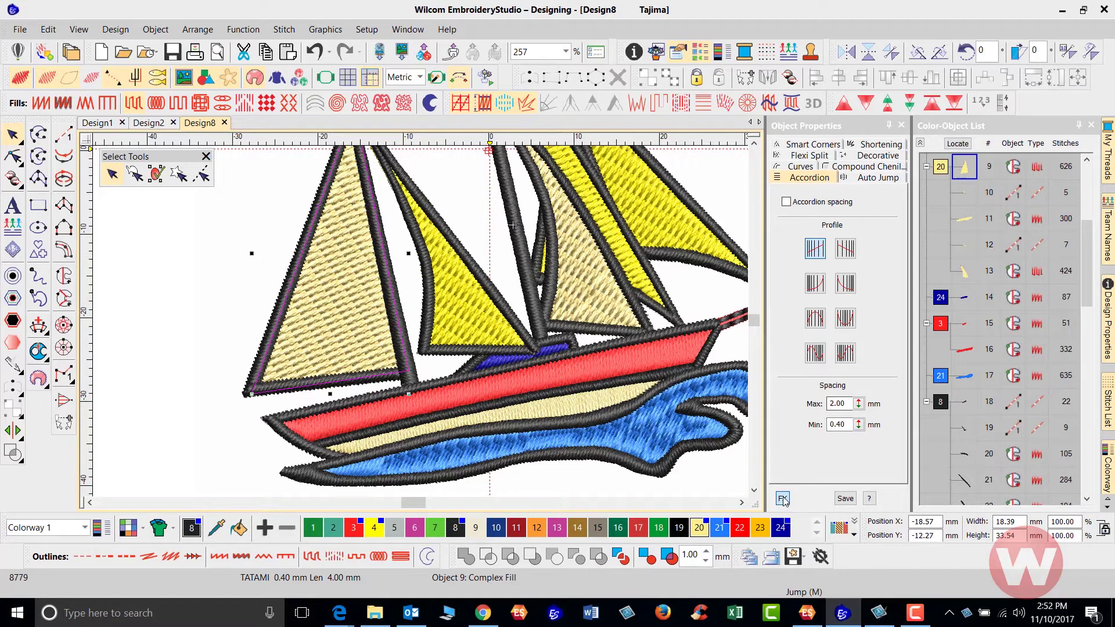
Turn off the first underlay of the leftmost cream sail, and reselect the sail in a closer view.
click(809, 176)
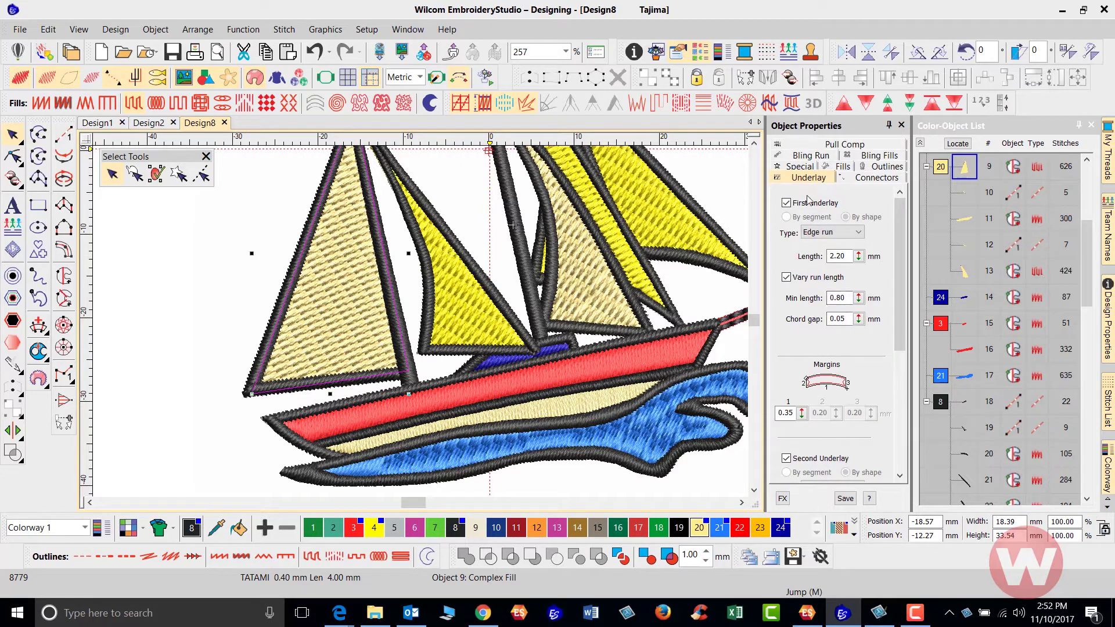
click(787, 204)
click(225, 303)
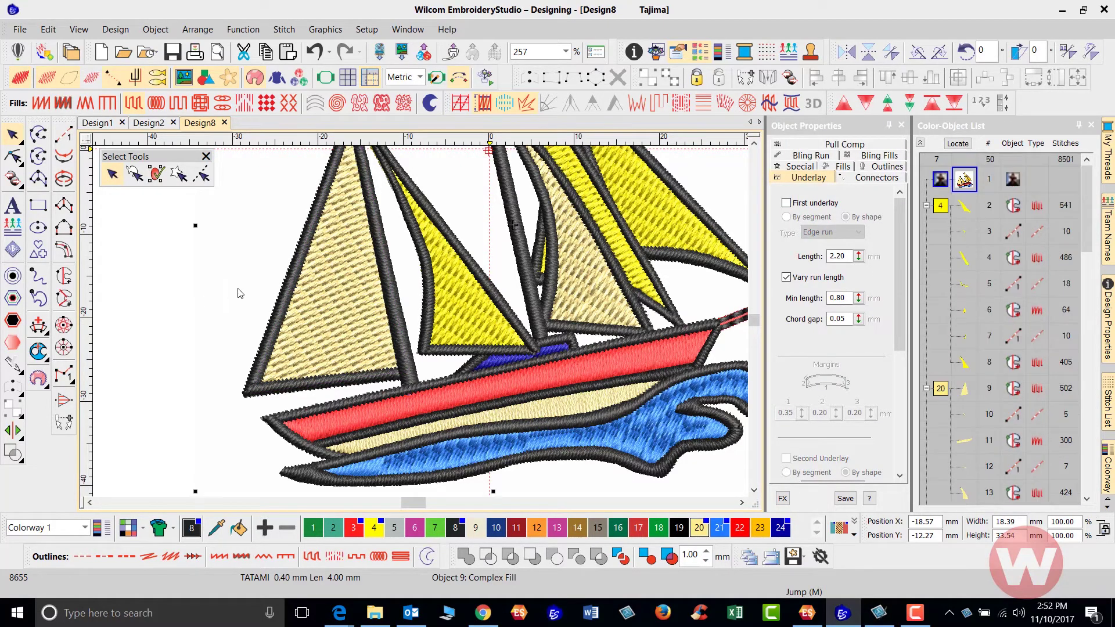
scroll(271, 168, up, 2)
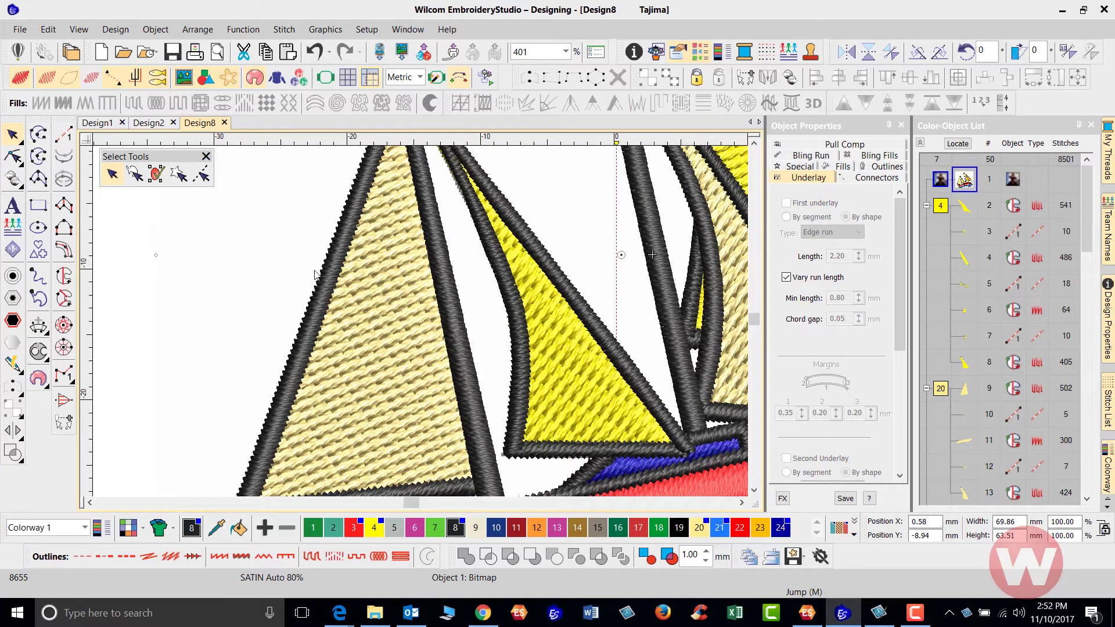
click(380, 288)
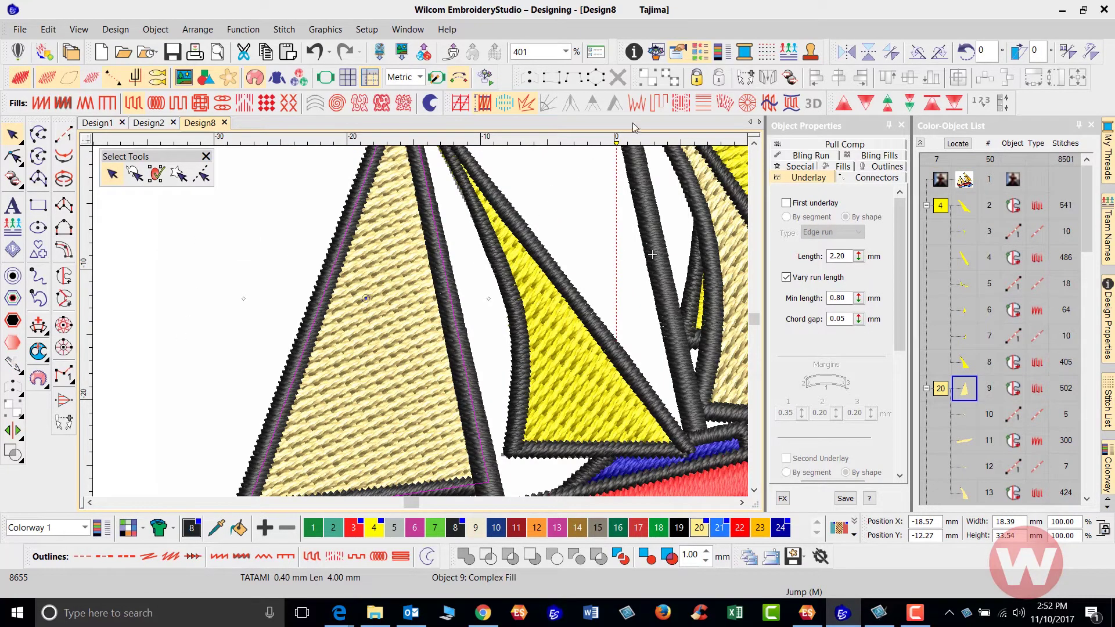
Apply accordion spacing with the increasing linear profile to the leftmost cream sail and change the solid background color to blue.
click(703, 103)
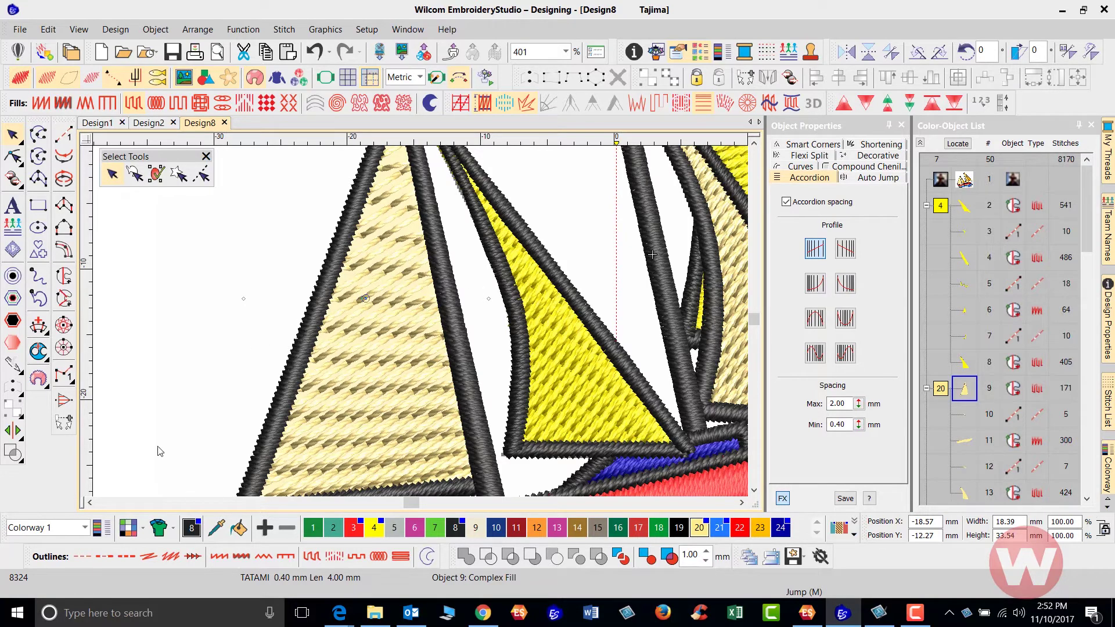
click(128, 529)
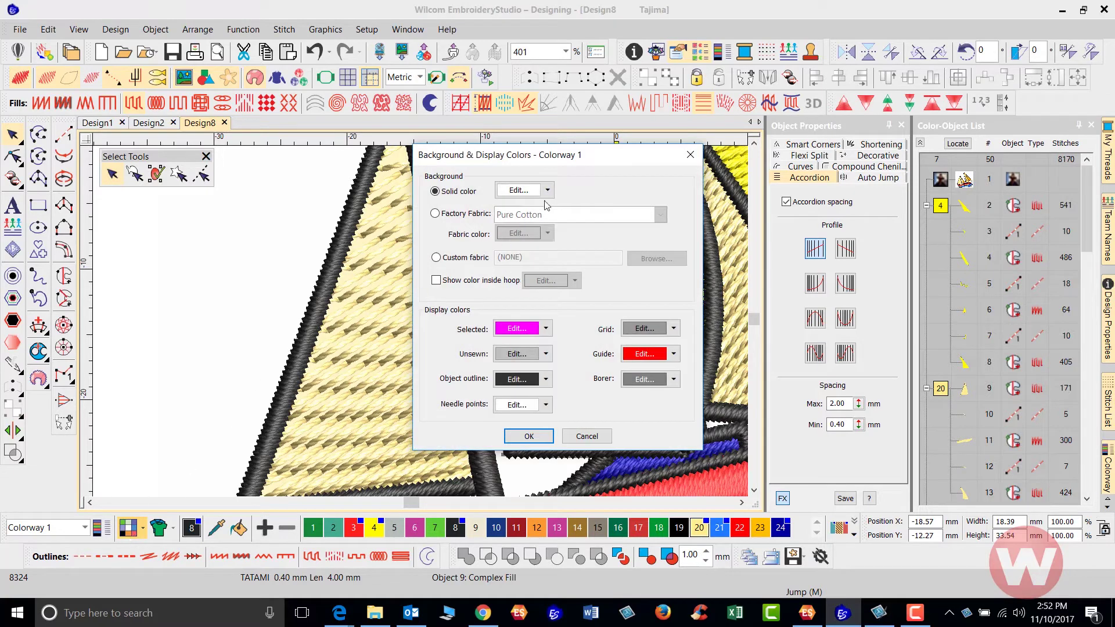
click(547, 190)
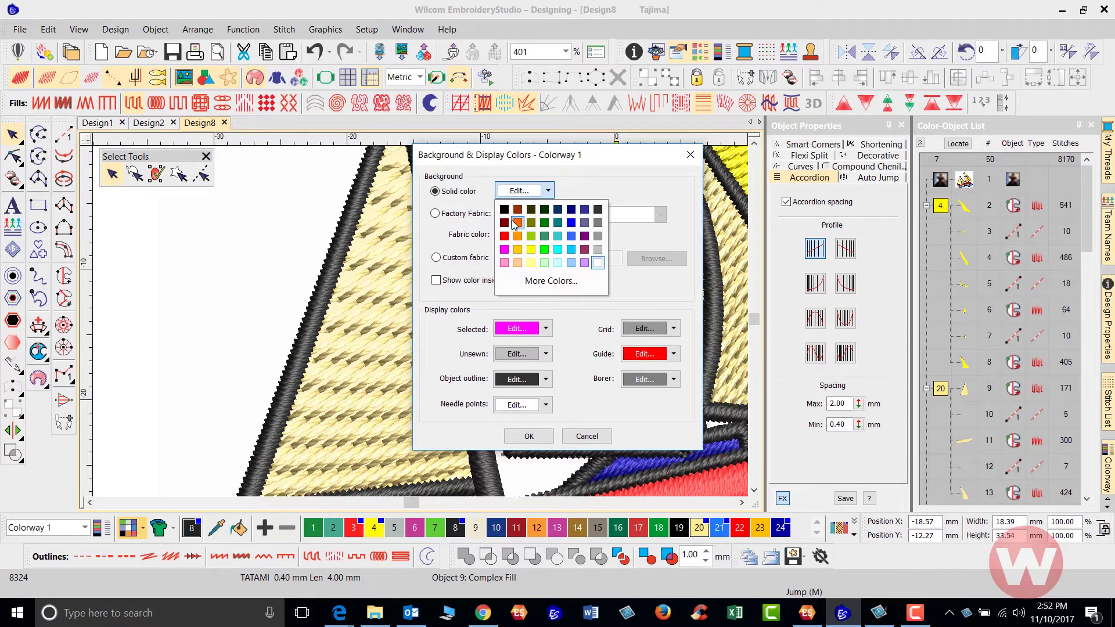
click(571, 229)
click(530, 436)
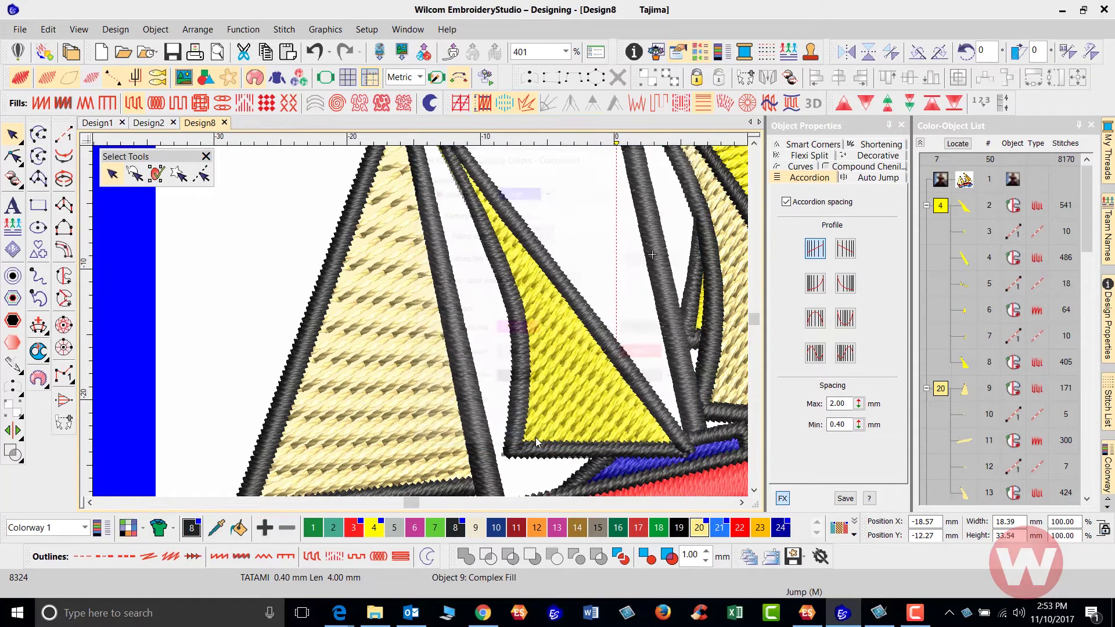
key(Escape)
Select the white backdrop bitmap behind the boat and hide it.
scroll(420, 321, down, 2)
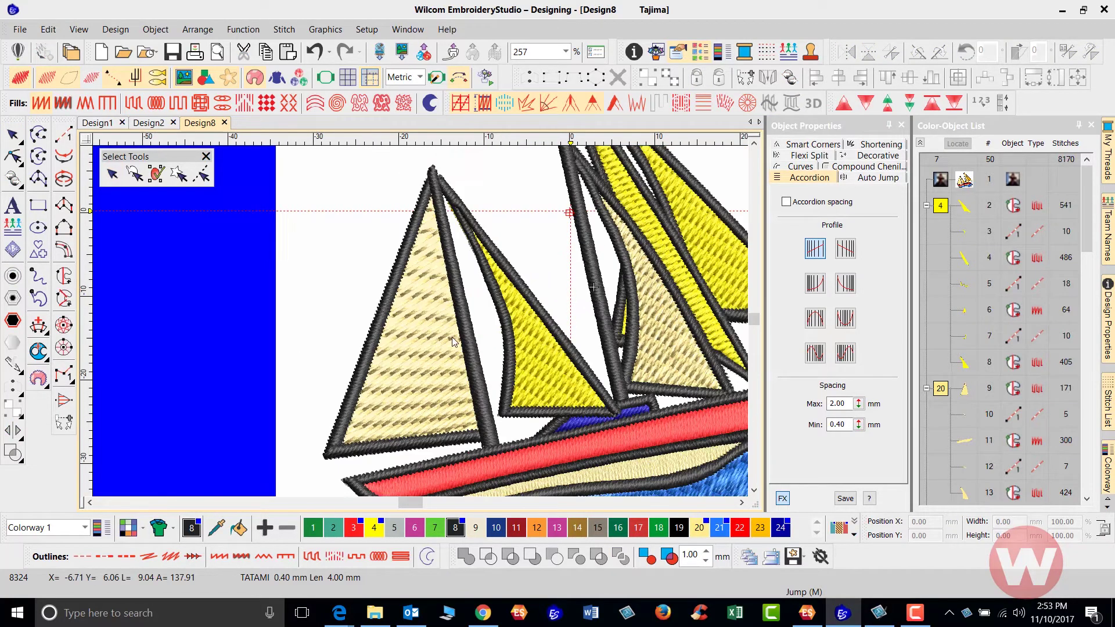
scroll(421, 322, down, 2)
scroll(408, 307, up, 2)
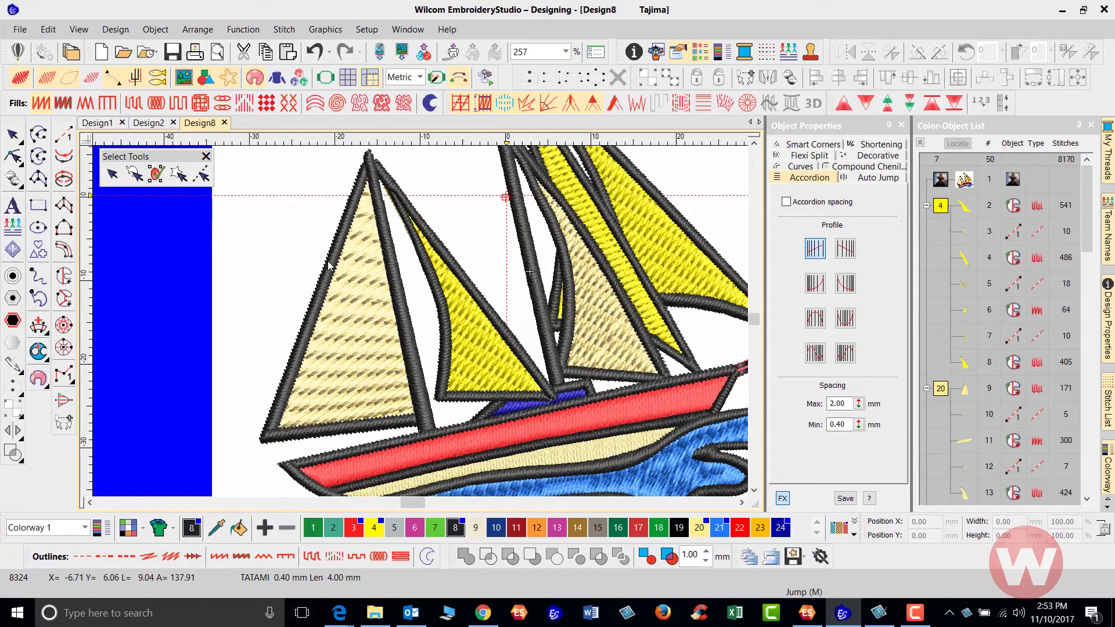
click(298, 251)
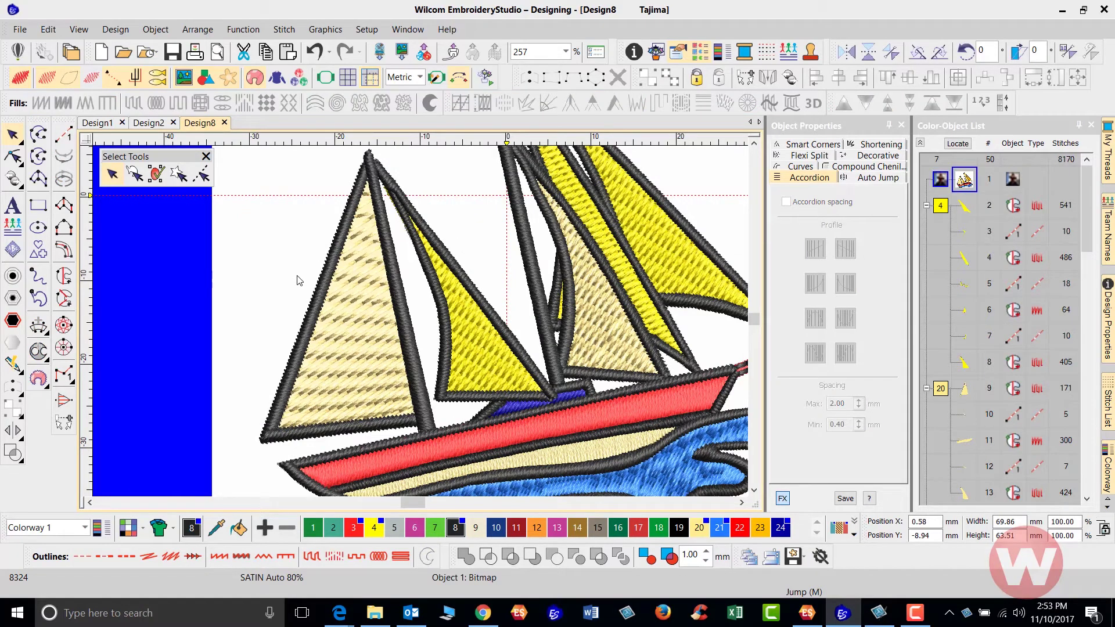
key(Escape)
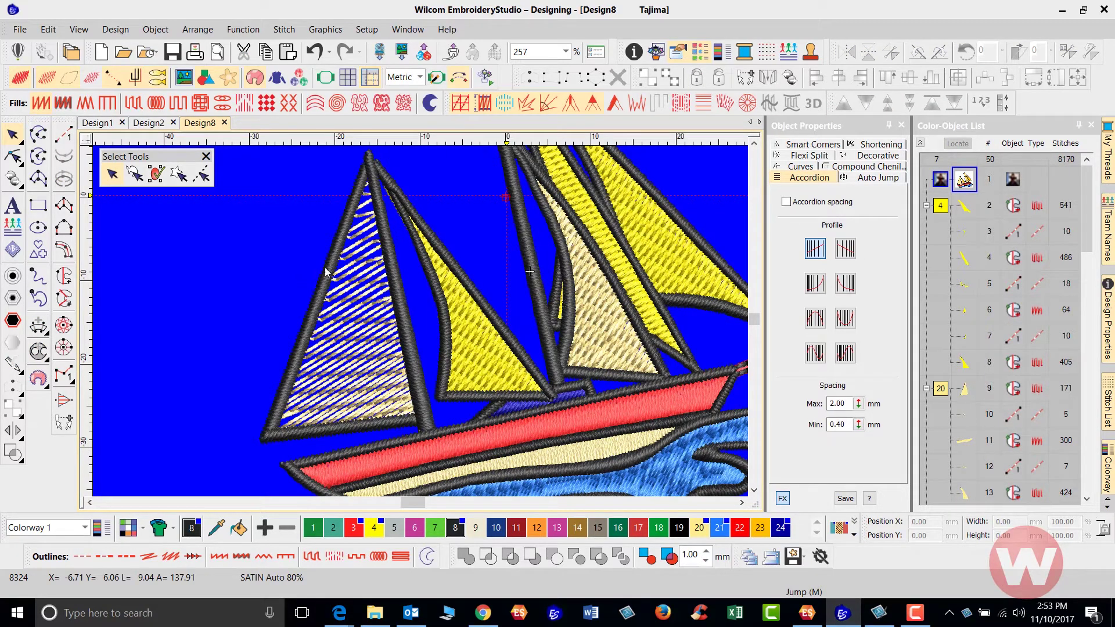
Try several linear, curved and double-sided accordion profiles on the leftmost cream sail, and settle on the last double-sided curved profile.
scroll(394, 347, down, 1)
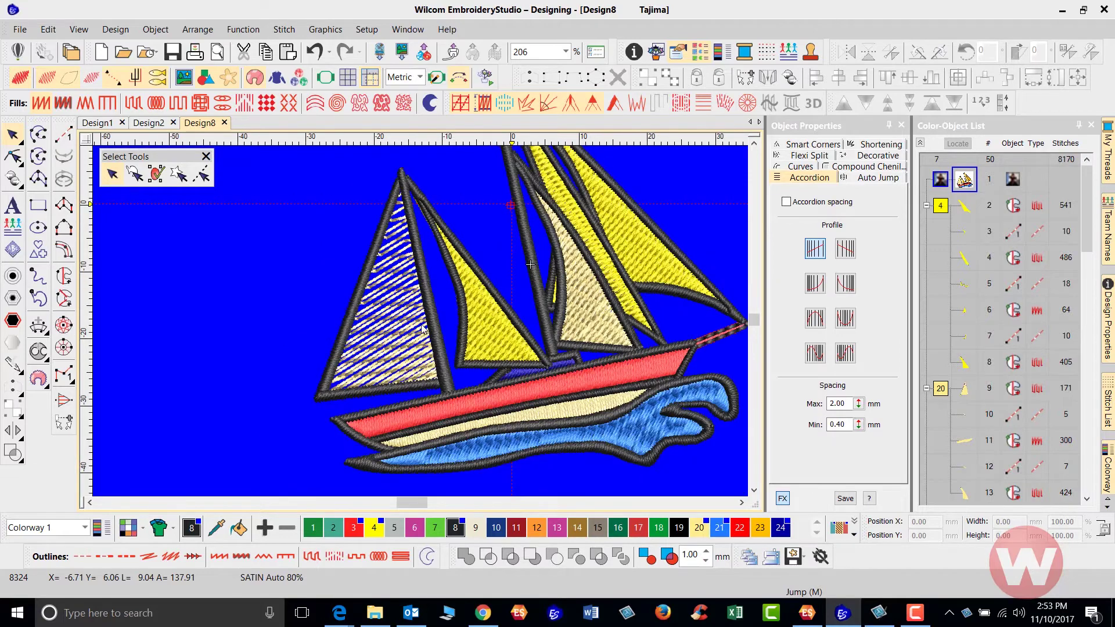
scroll(394, 346, up, 3)
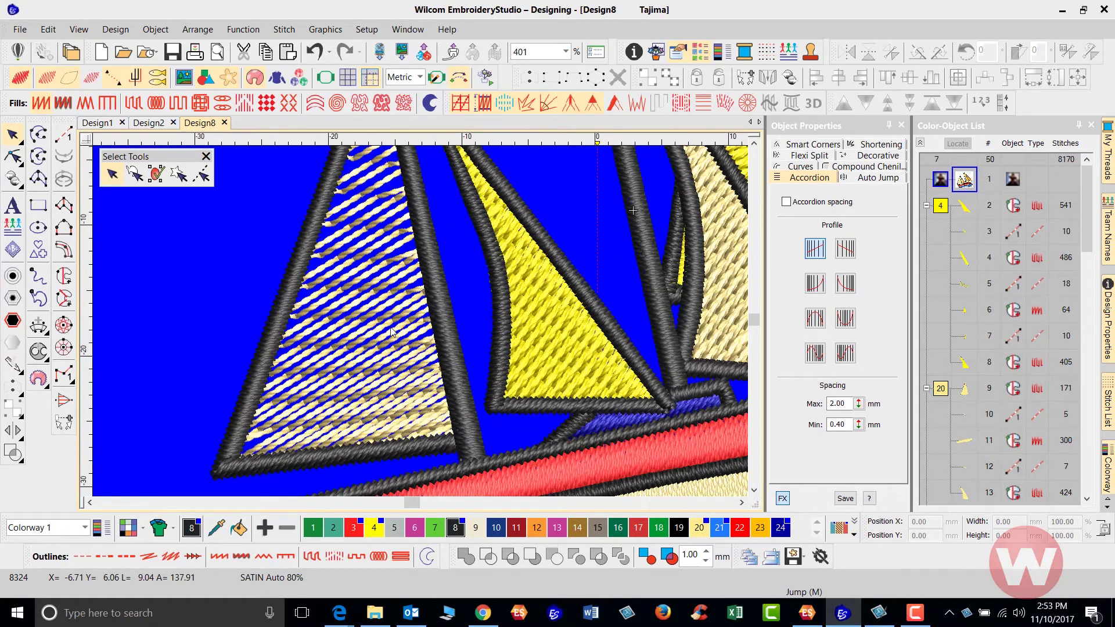
scroll(393, 333, down, 2)
click(419, 340)
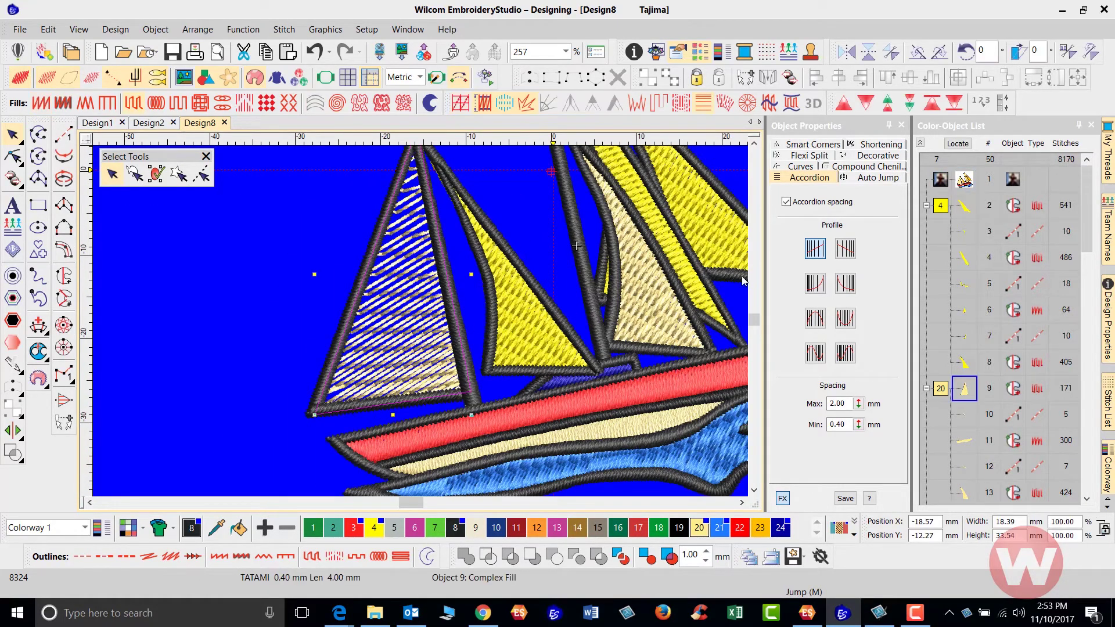
click(846, 249)
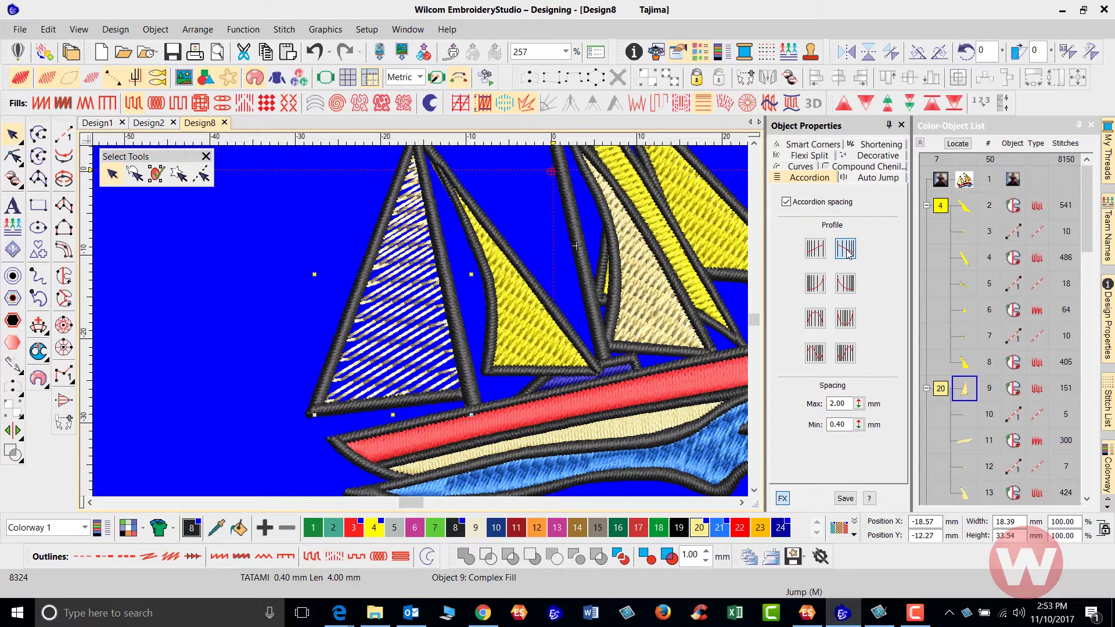
click(815, 284)
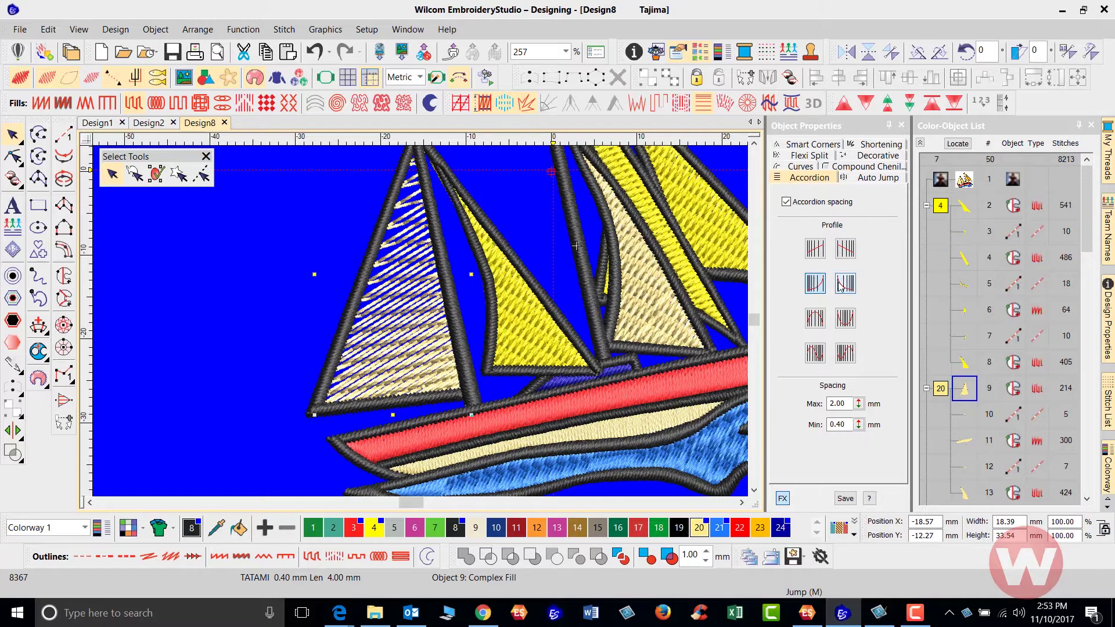
scroll(215, 326, down, 2)
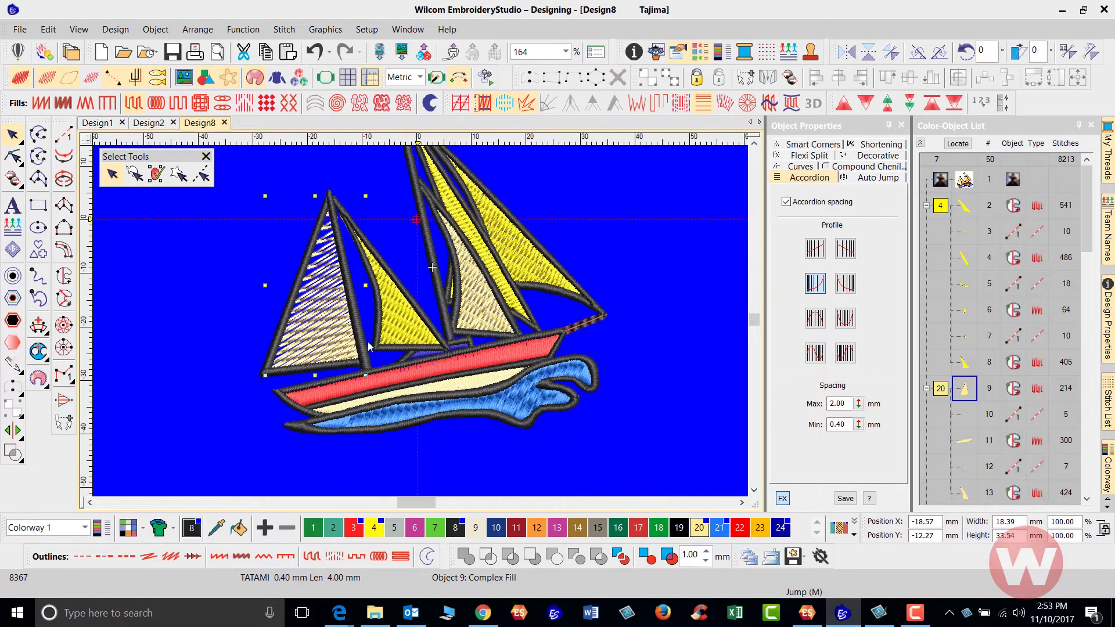
click(845, 283)
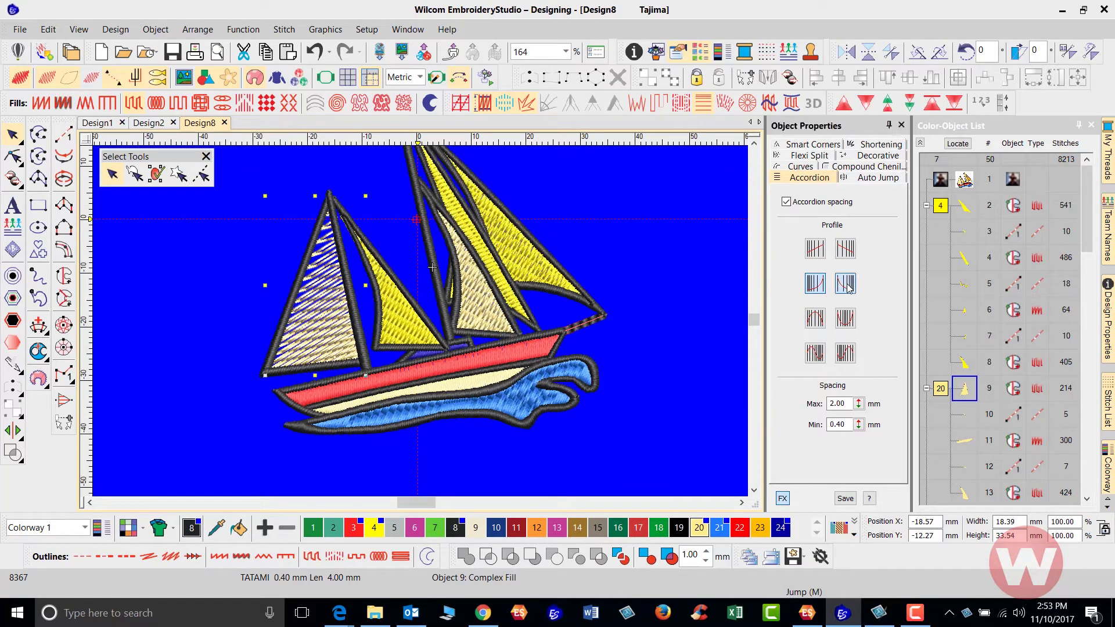
click(846, 318)
click(816, 355)
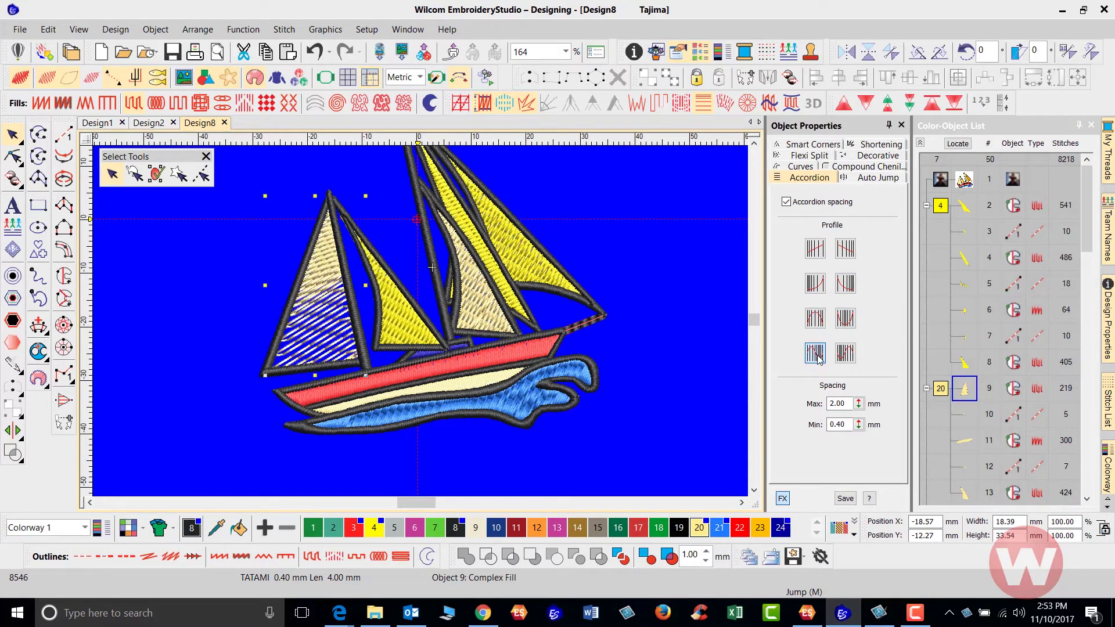
click(845, 353)
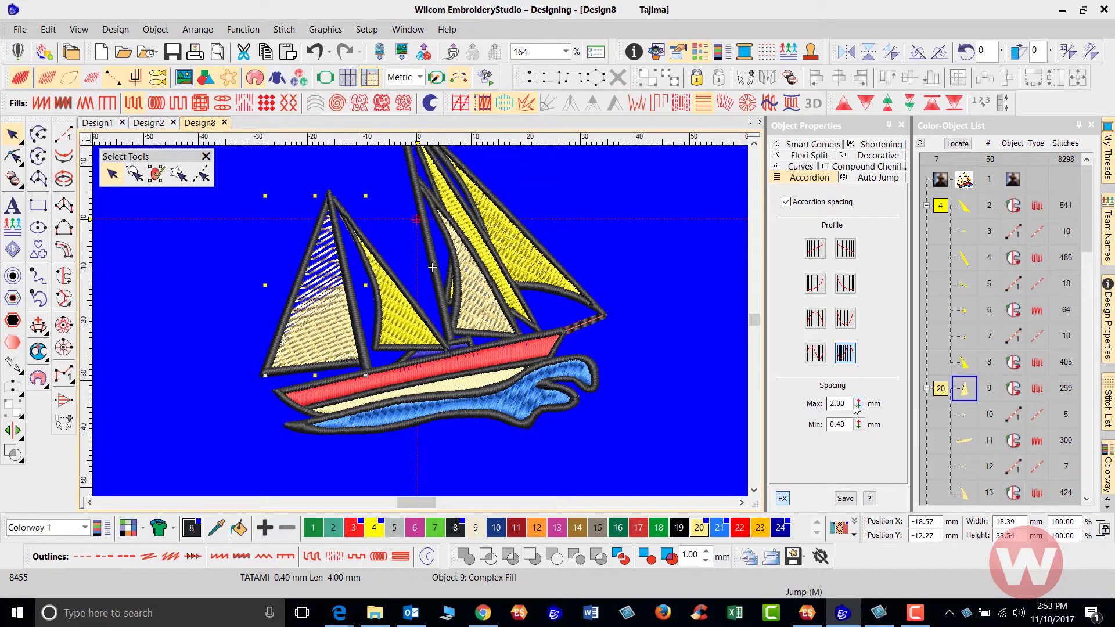
Set the sail's accordion spacing to a maximum of 2.39 mm and a minimum of 0.82 mm, and deselect it.
drag(858, 404, 801, 351)
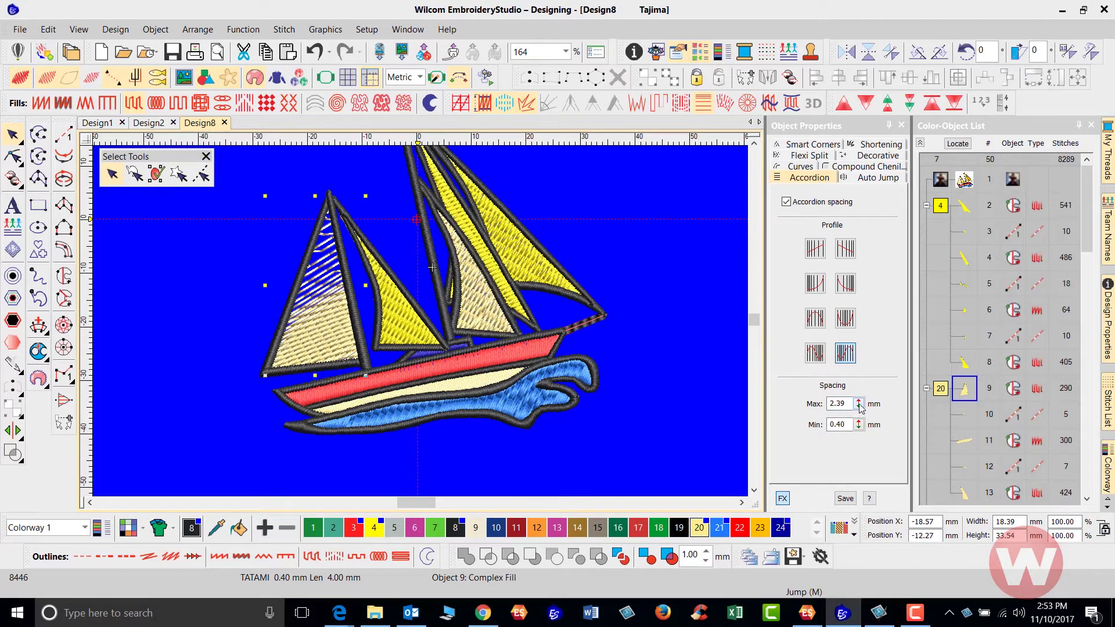
drag(858, 424, 804, 418)
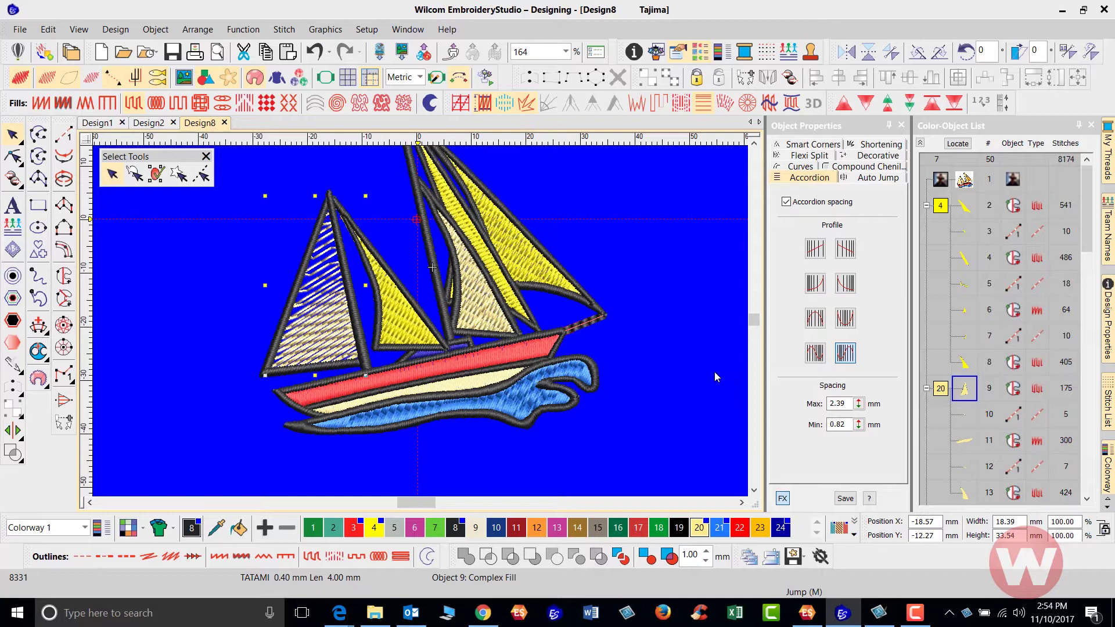
click(680, 365)
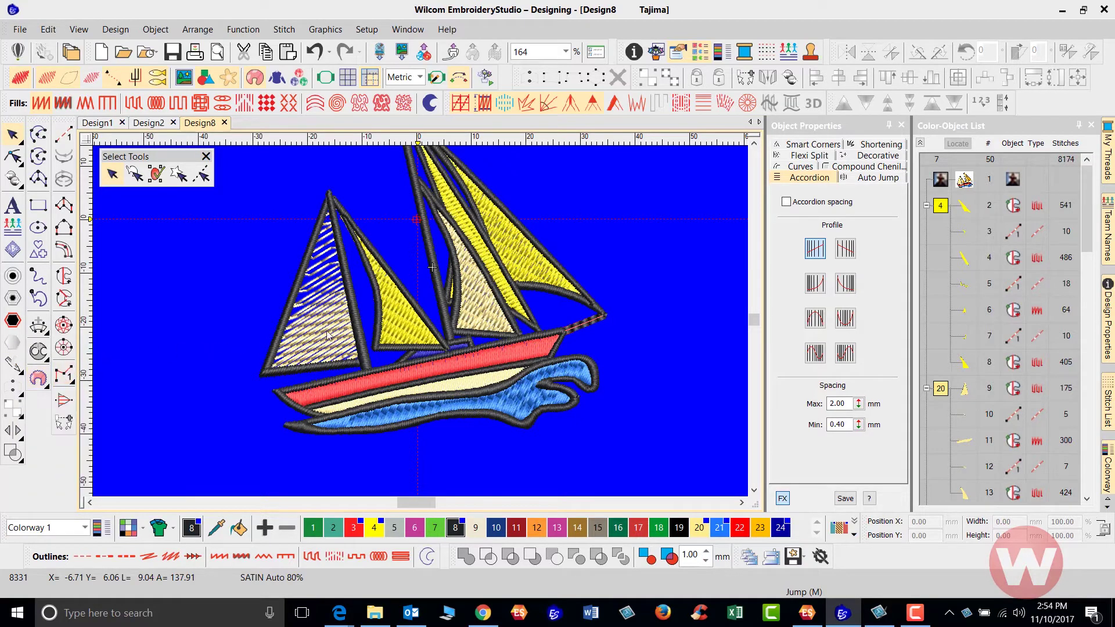
Start Color Blending on the small yellow sail, and set the bottom layer to color C20 with the constant-spacing profile.
click(400, 322)
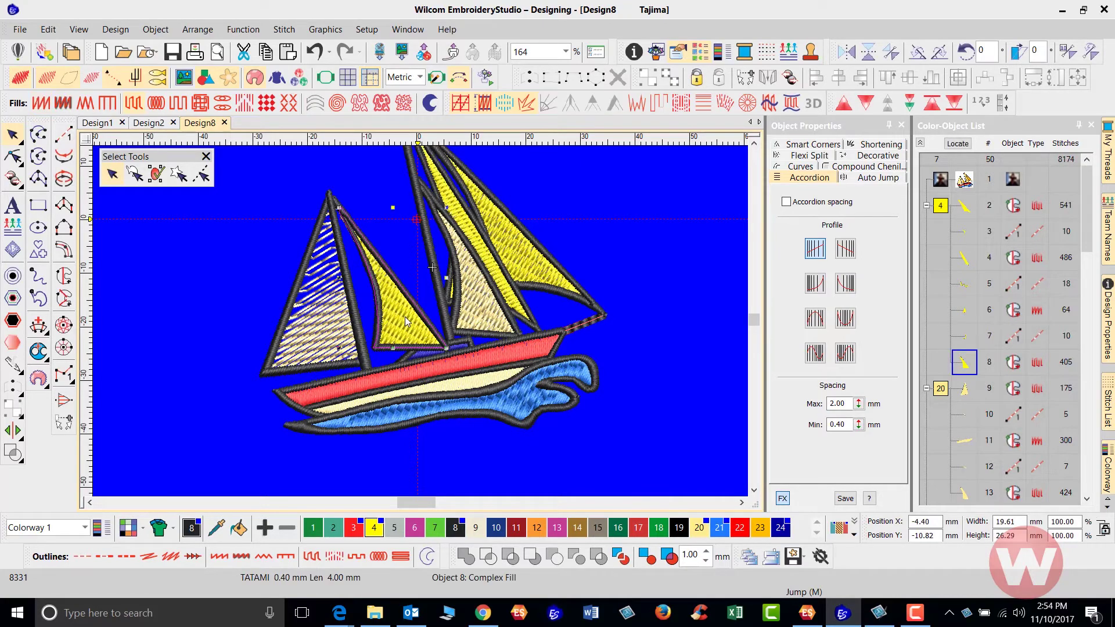
scroll(420, 321, up, 2)
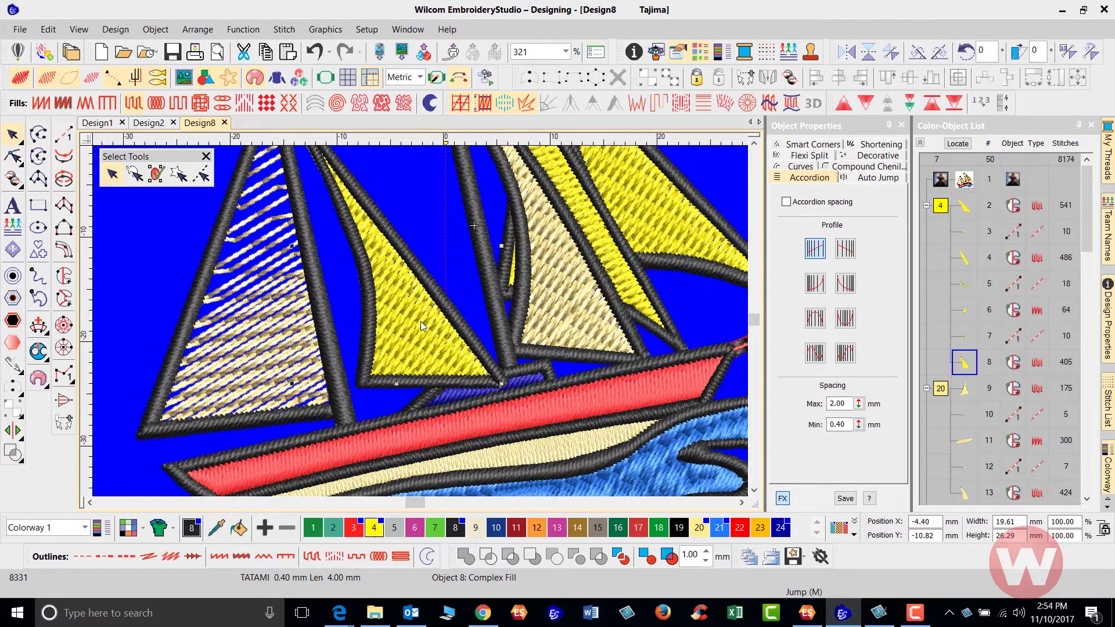
click(13, 345)
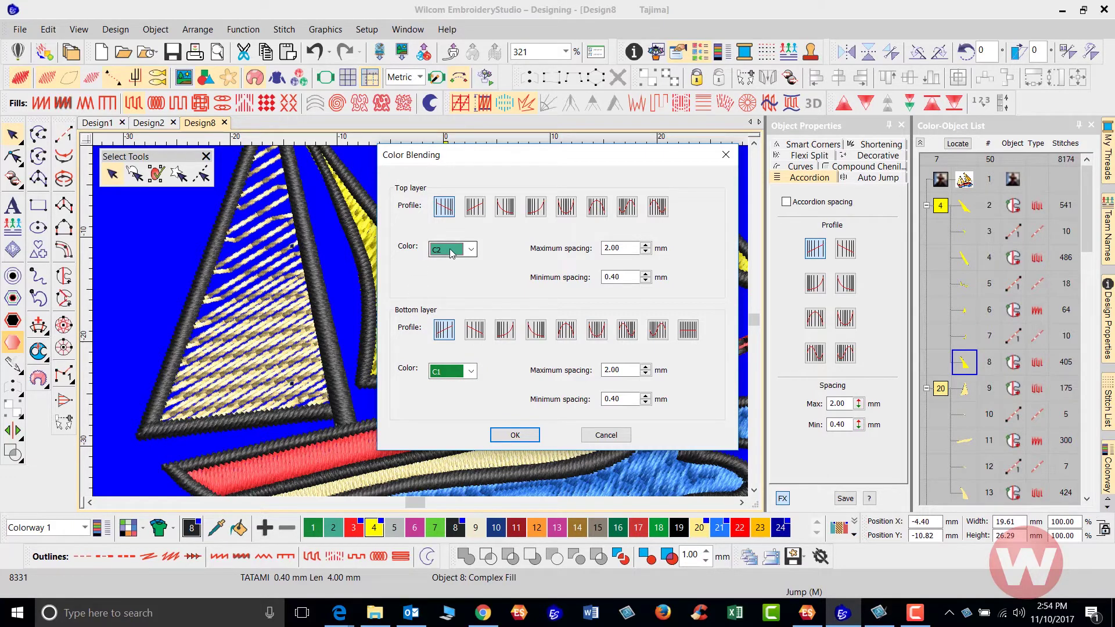
click(473, 375)
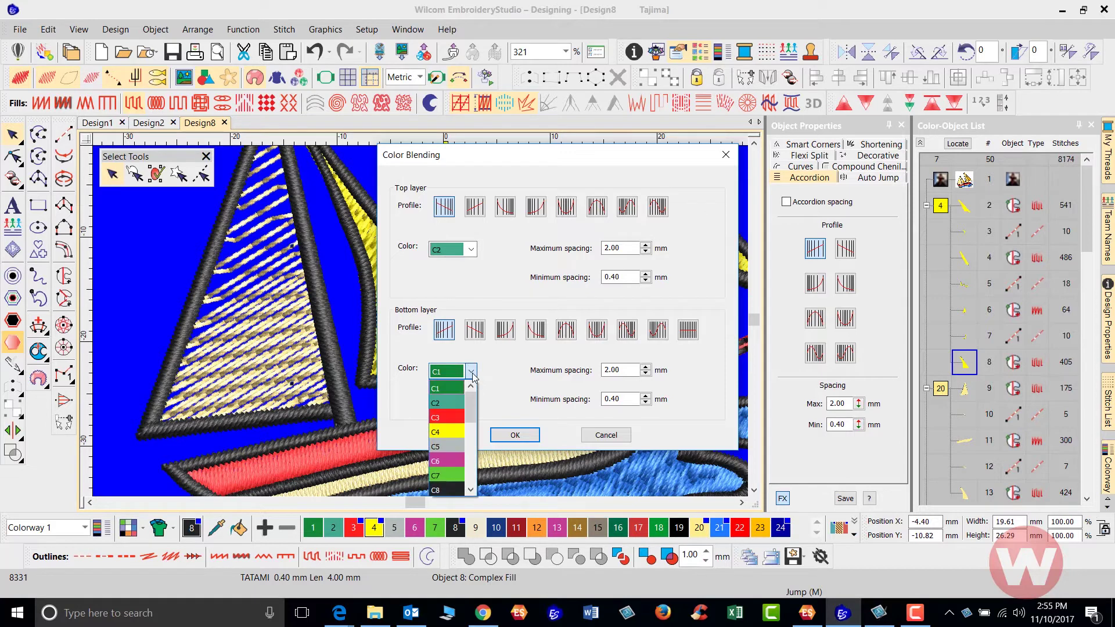
drag(471, 400, 472, 462)
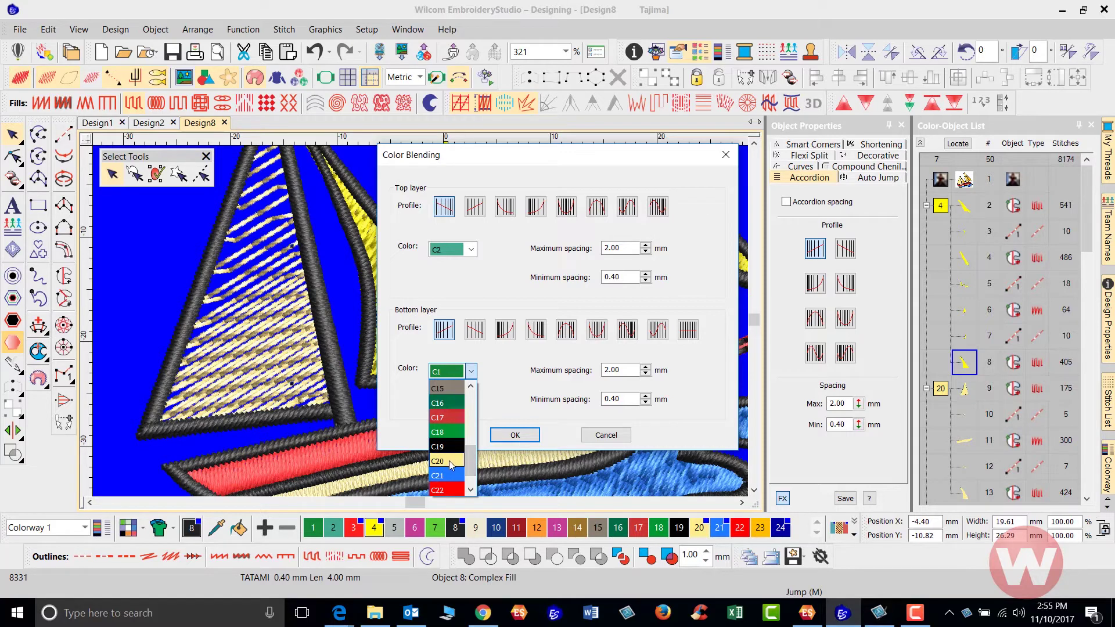
click(450, 461)
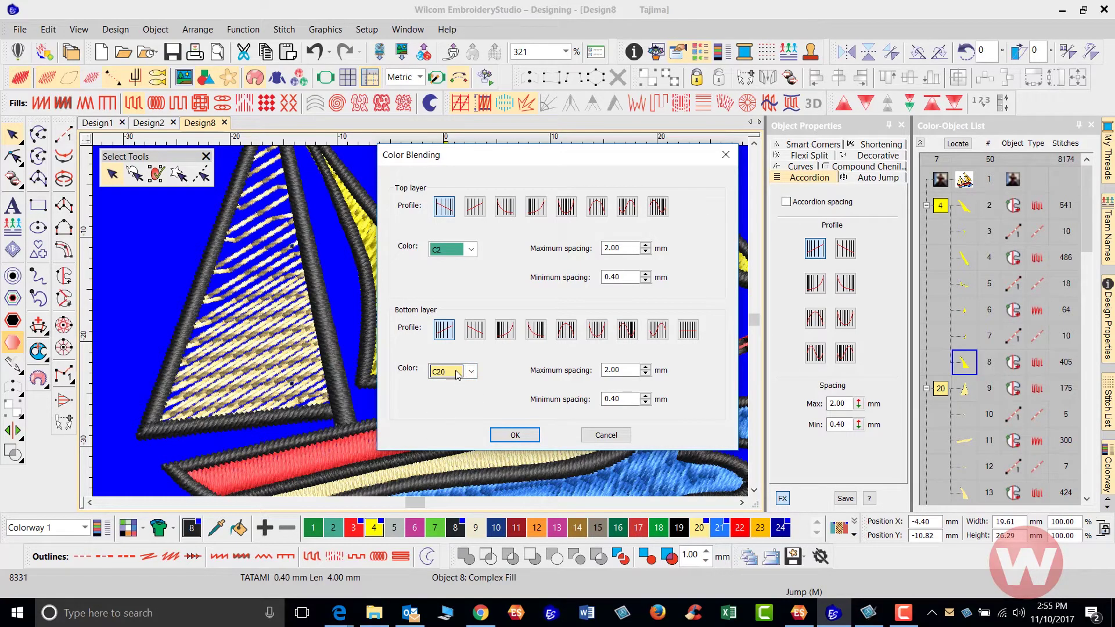
click(1103, 505)
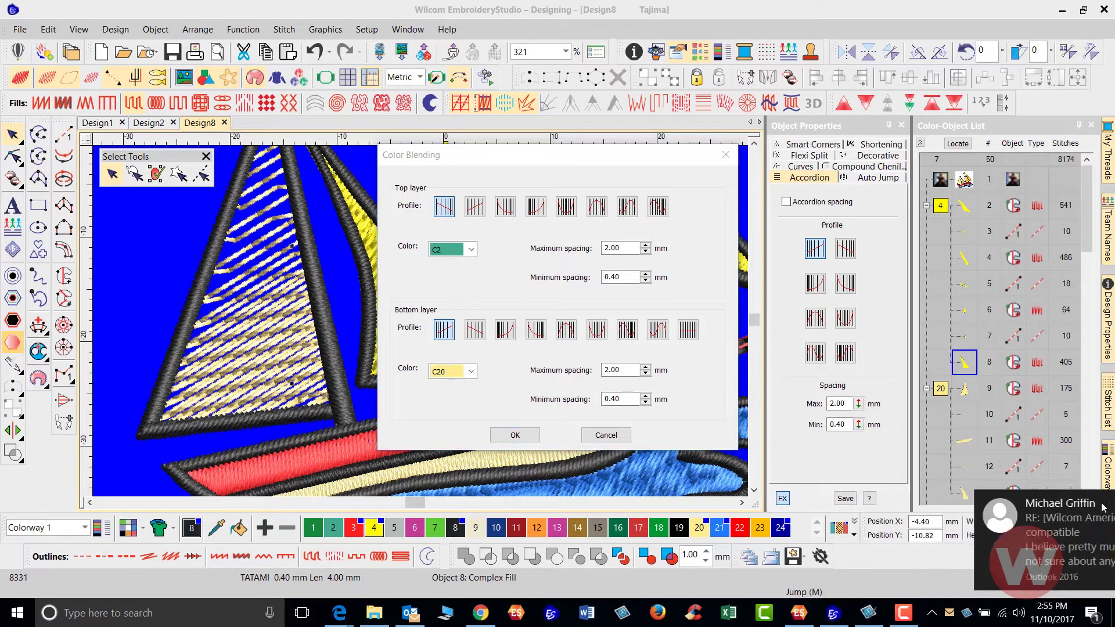
click(456, 334)
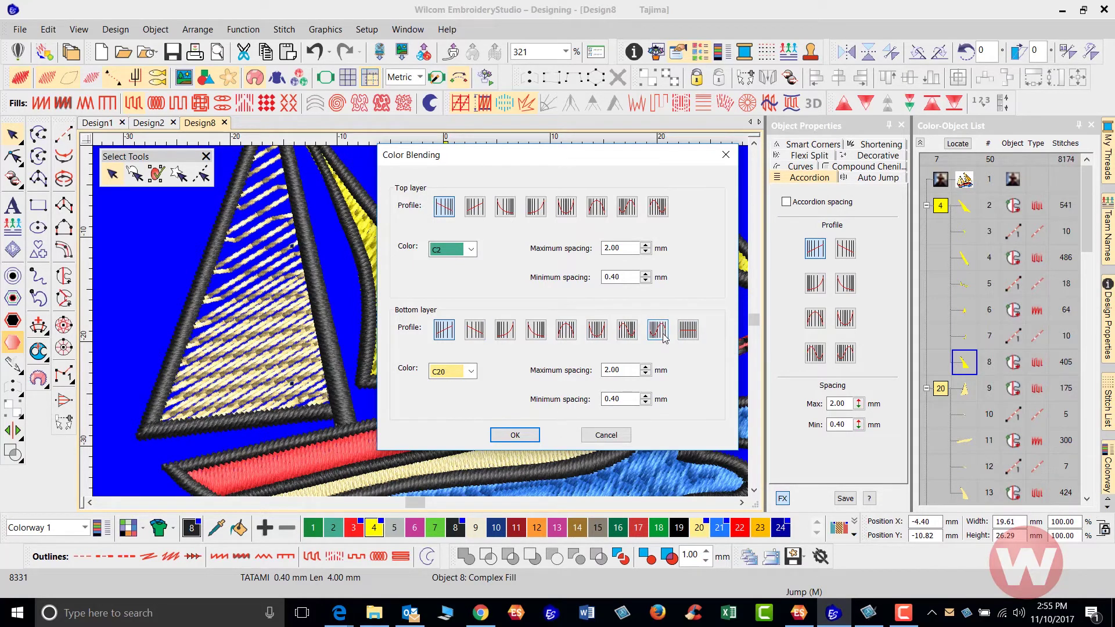
click(692, 332)
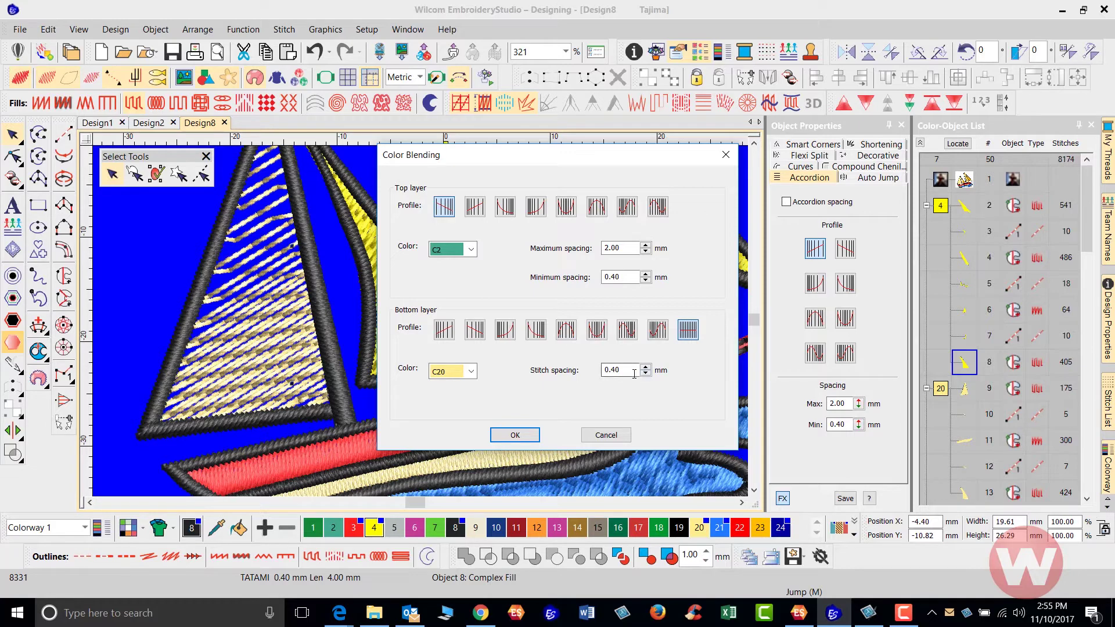
Set the blend's top layer to color C6 with the increasing linear profile, and apply the blend to the sail.
click(470, 249)
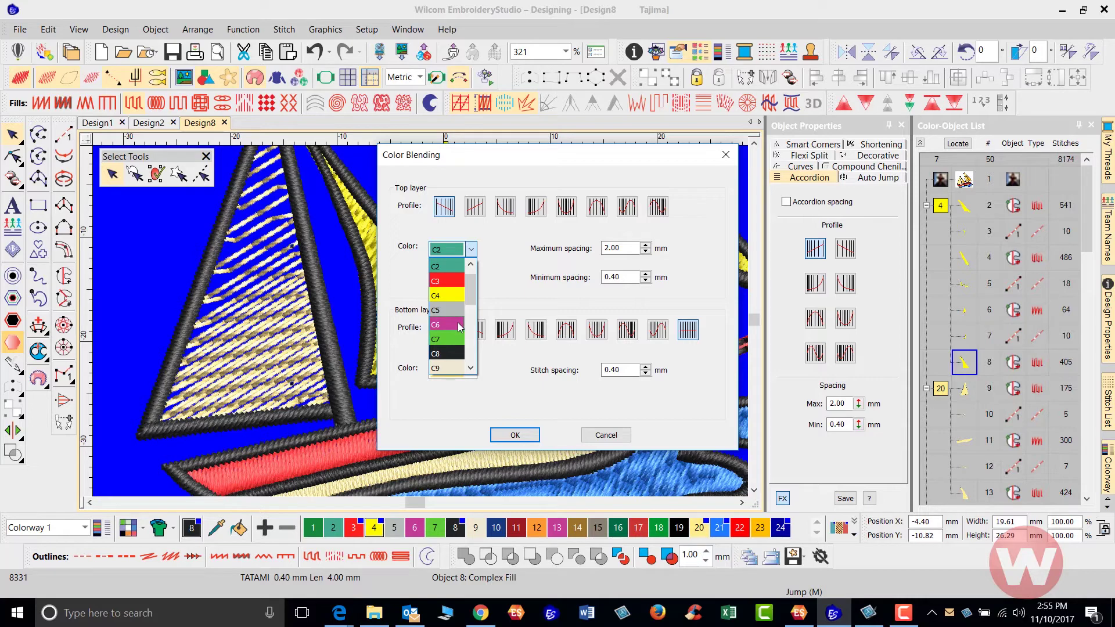
click(460, 327)
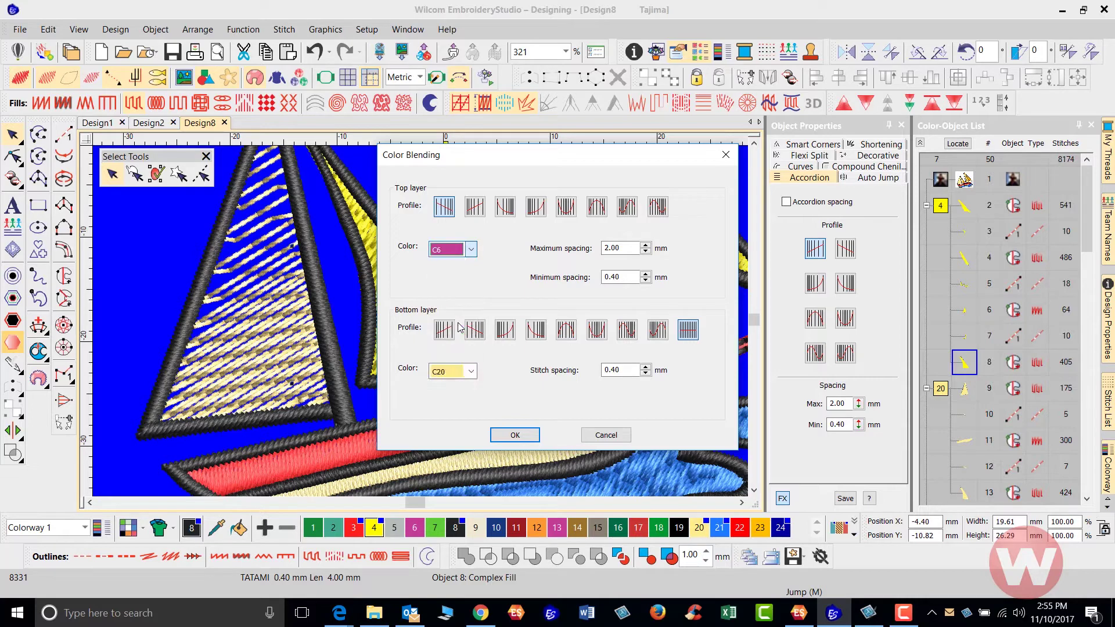
click(475, 207)
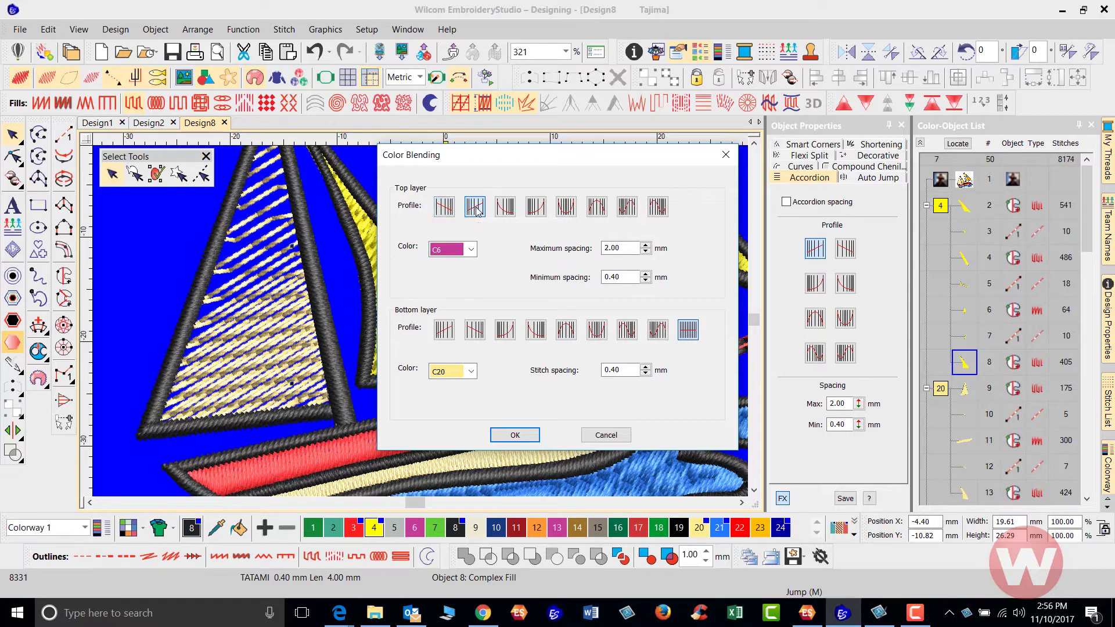
click(515, 435)
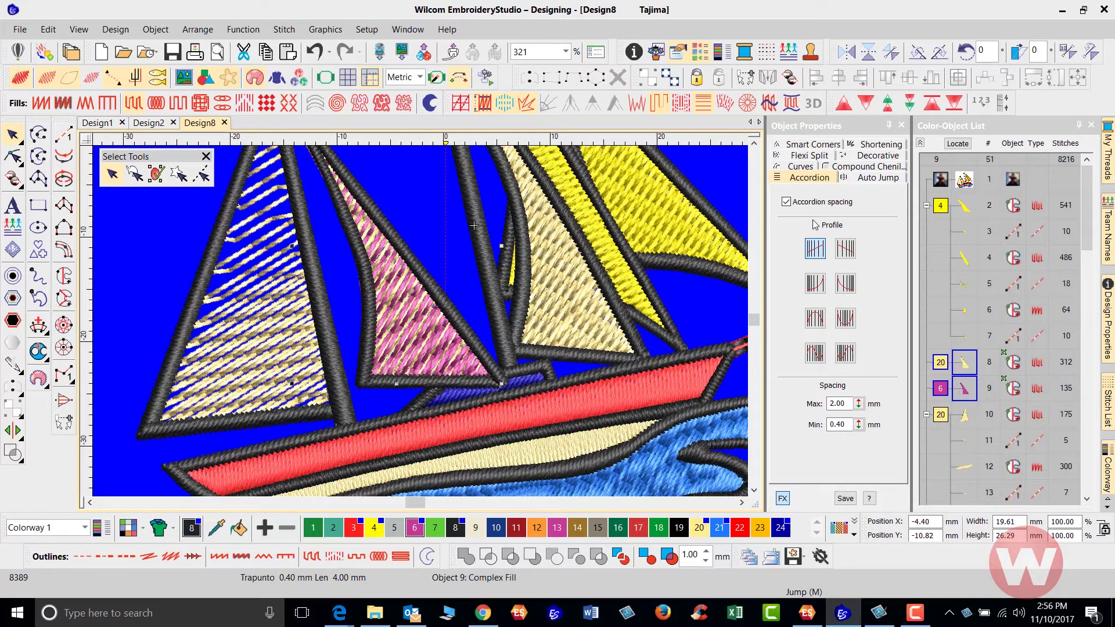
Try the decreasing linear, increasing curved and decreasing curved accordion profiles on the magenta top layer of the blended sail.
click(846, 250)
click(815, 285)
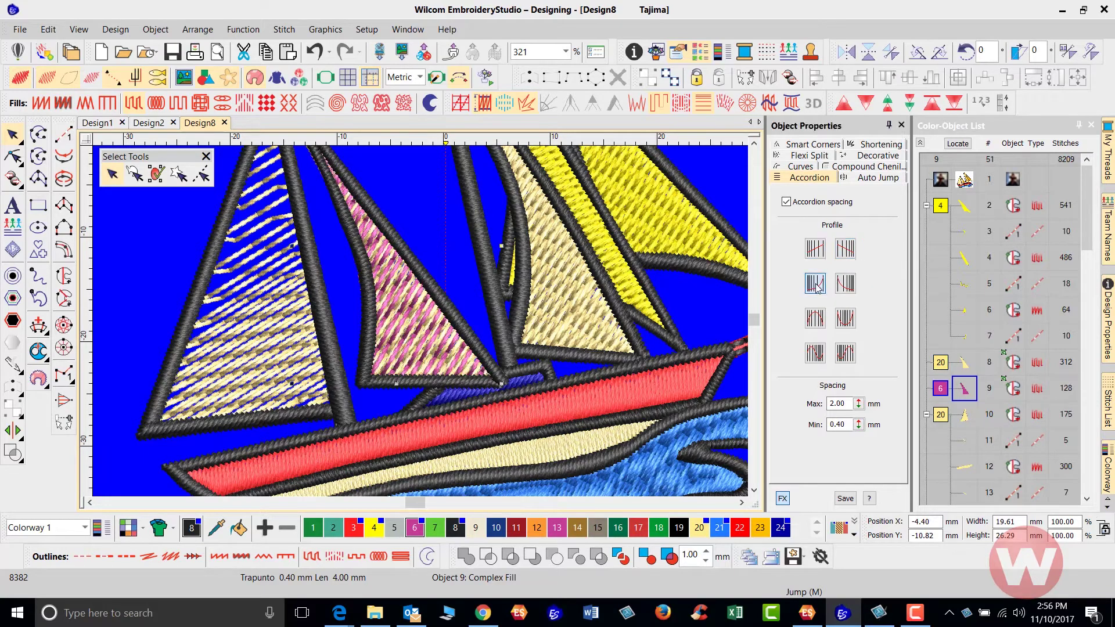
click(847, 290)
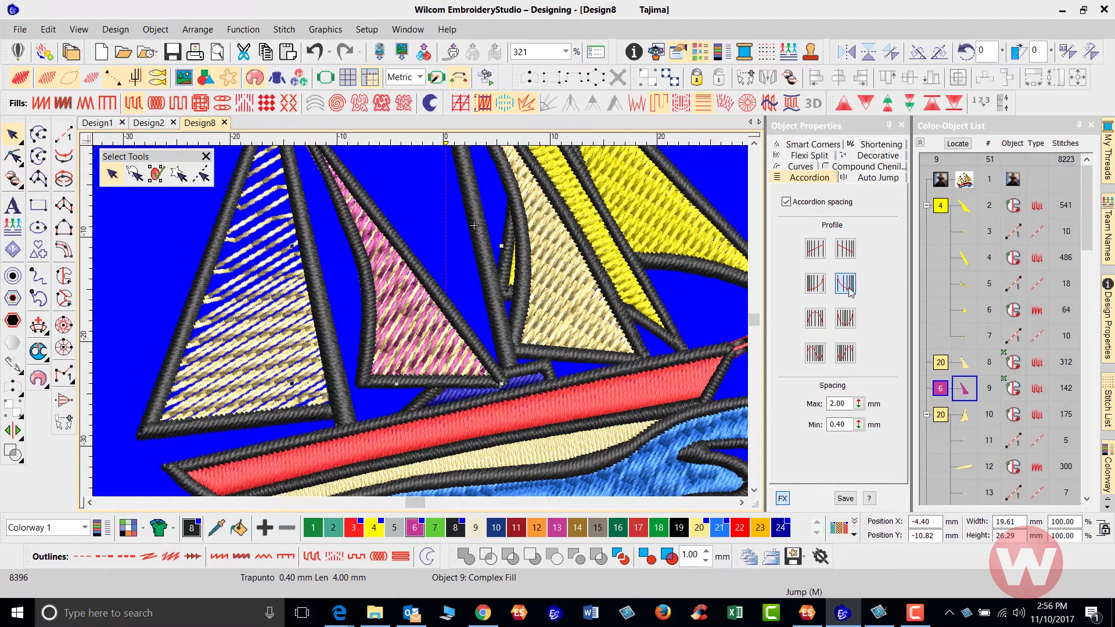
Try the last four accordion profiles on the blended sail's magenta top layer, keep the last row's first profile, and deselect the layer.
click(816, 318)
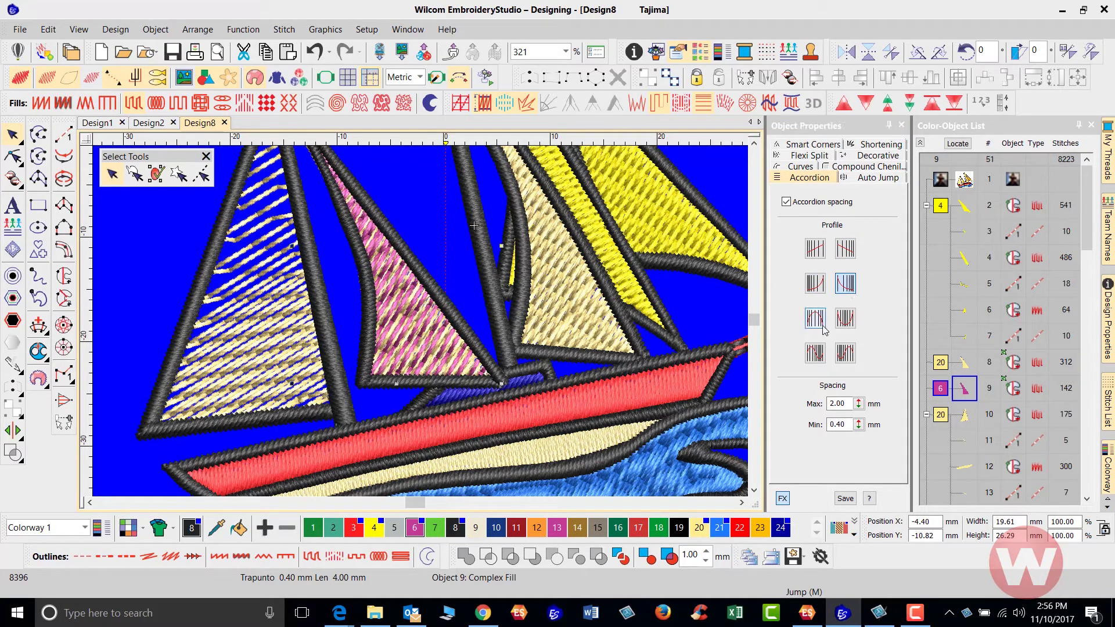
click(851, 323)
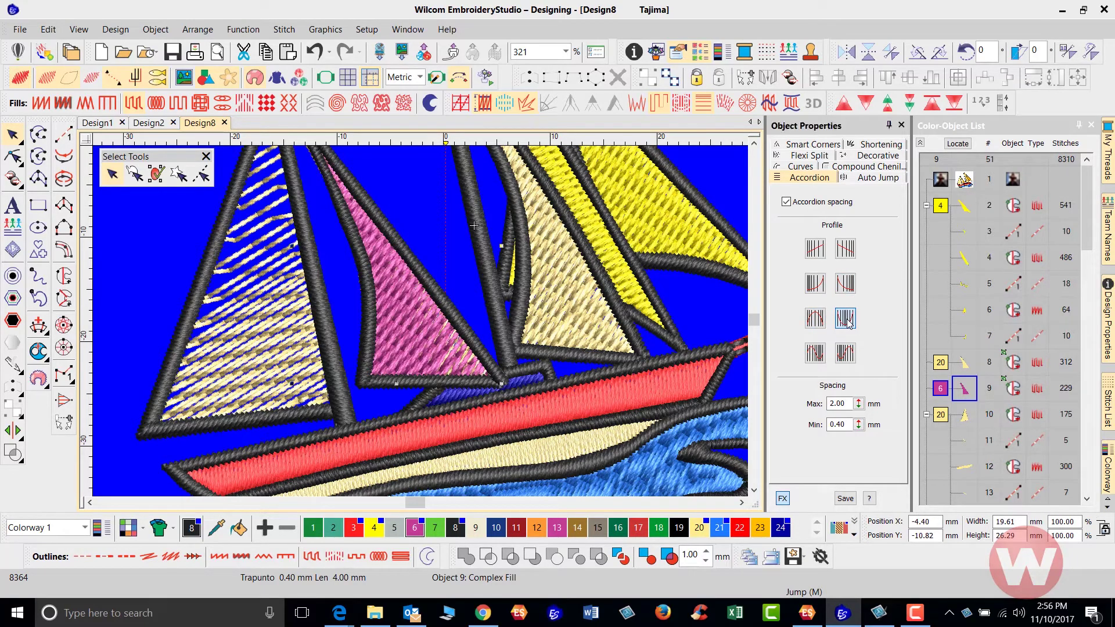
click(847, 354)
click(816, 354)
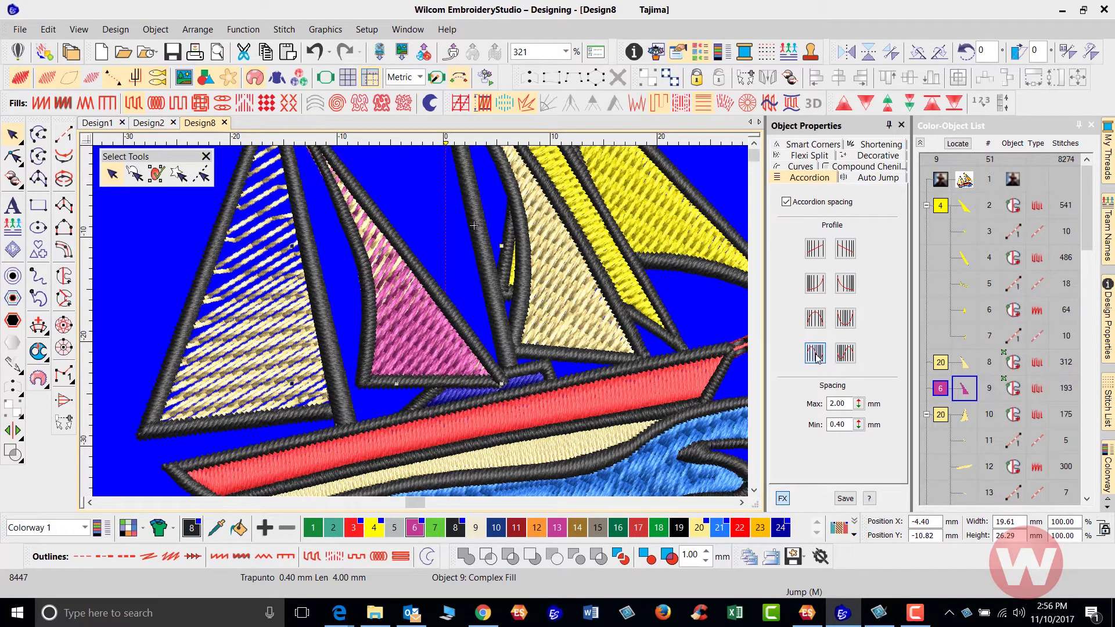
click(839, 429)
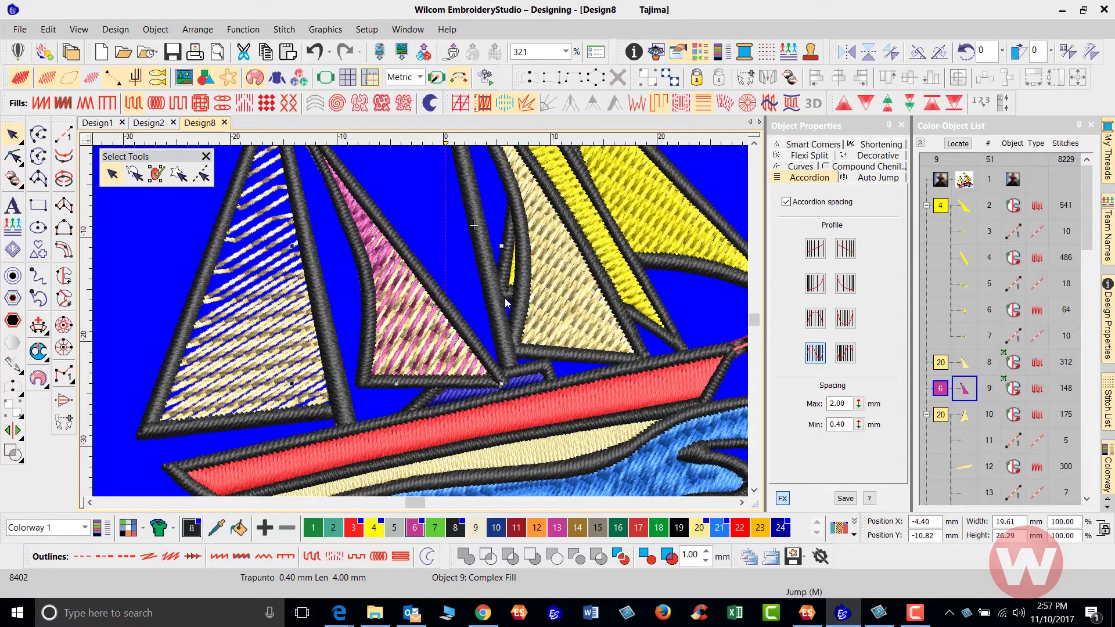
key(shift+z)
click(566, 274)
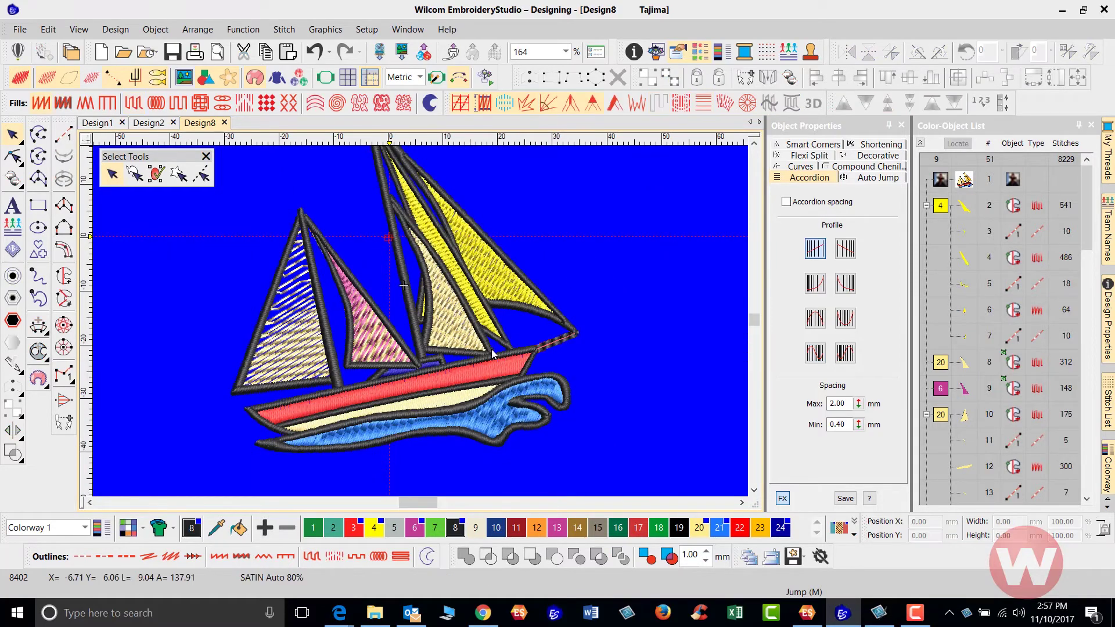
Delete the yellow fill of the boat's large front sail, leaving its black outline in place.
scroll(492, 353, up, 4)
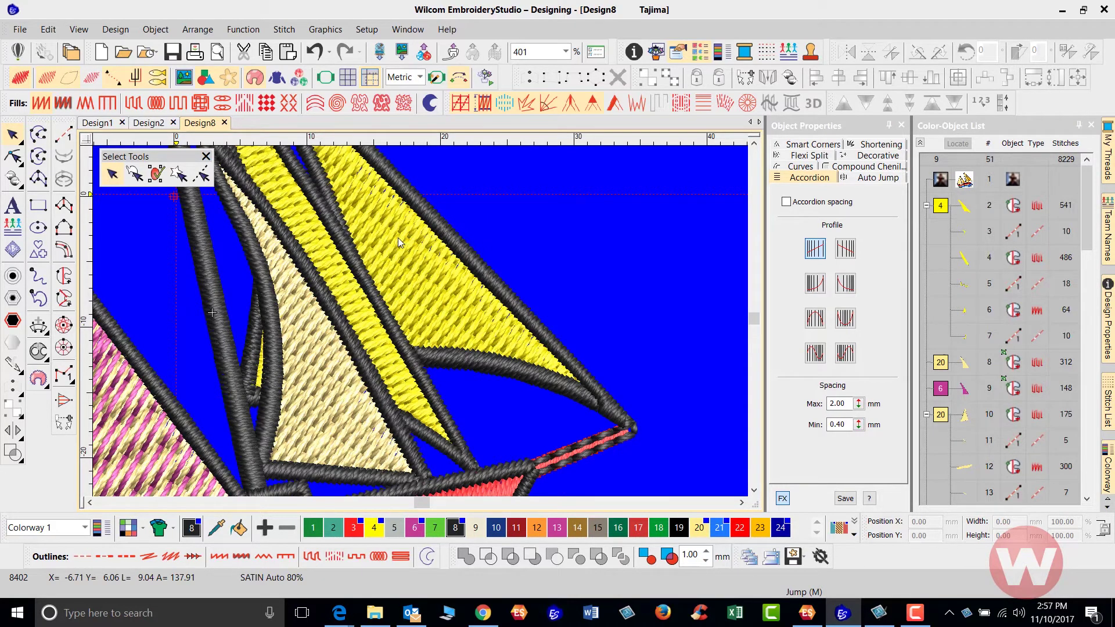
scroll(471, 225, down, 2)
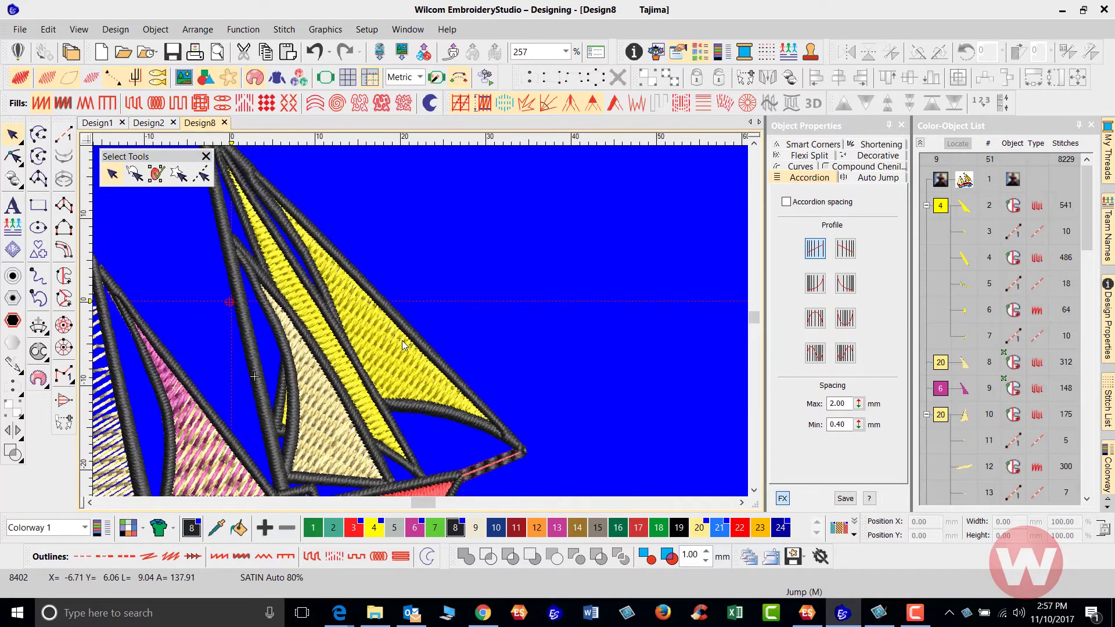
click(374, 319)
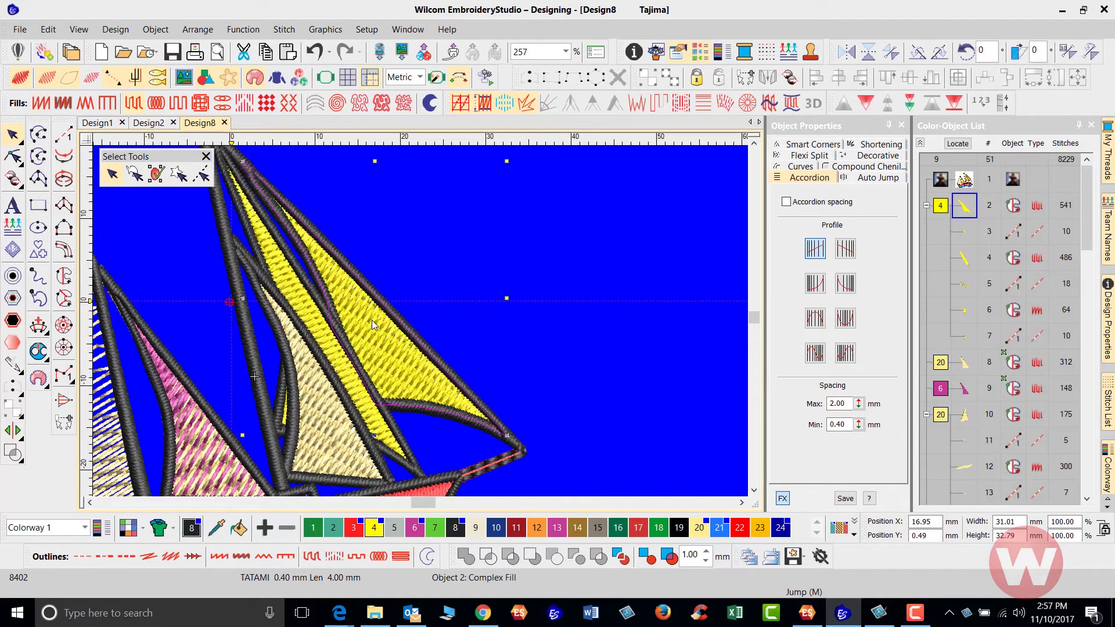
key(Delete)
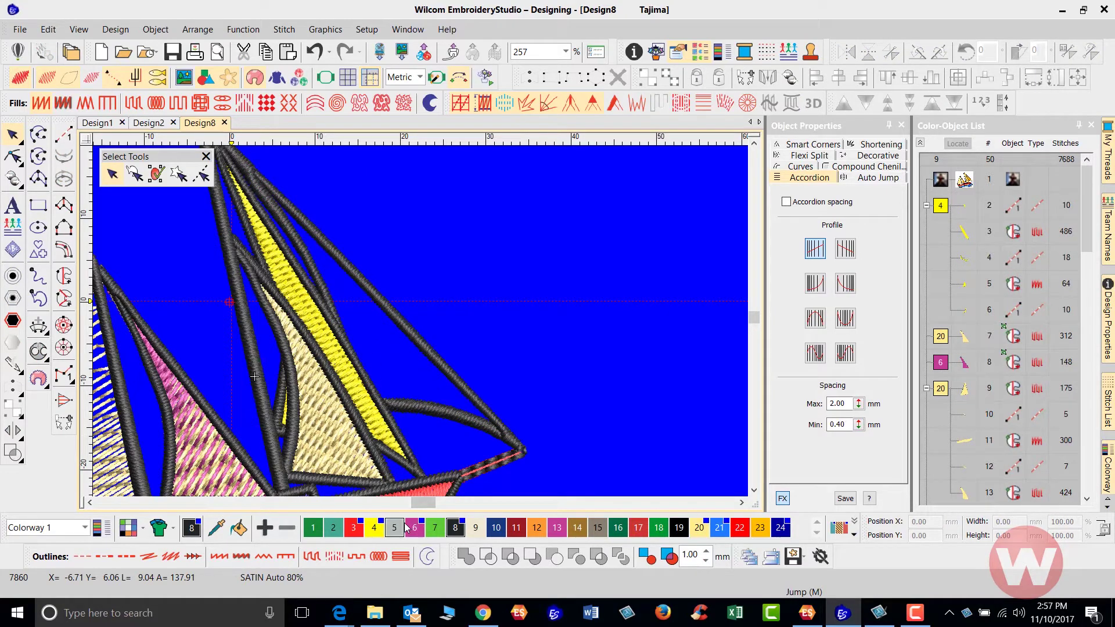
Digitize a Complex Fill object with Stipple Fill in color 23, tracing the empty front sail's curved inner, lower and long outer edges.
click(758, 529)
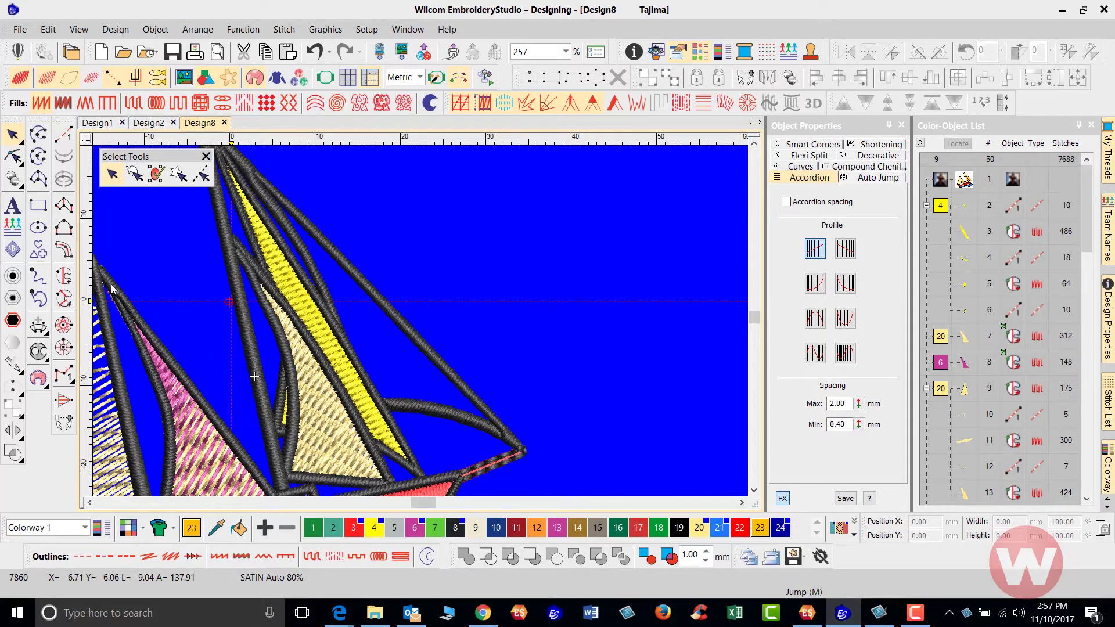
click(64, 275)
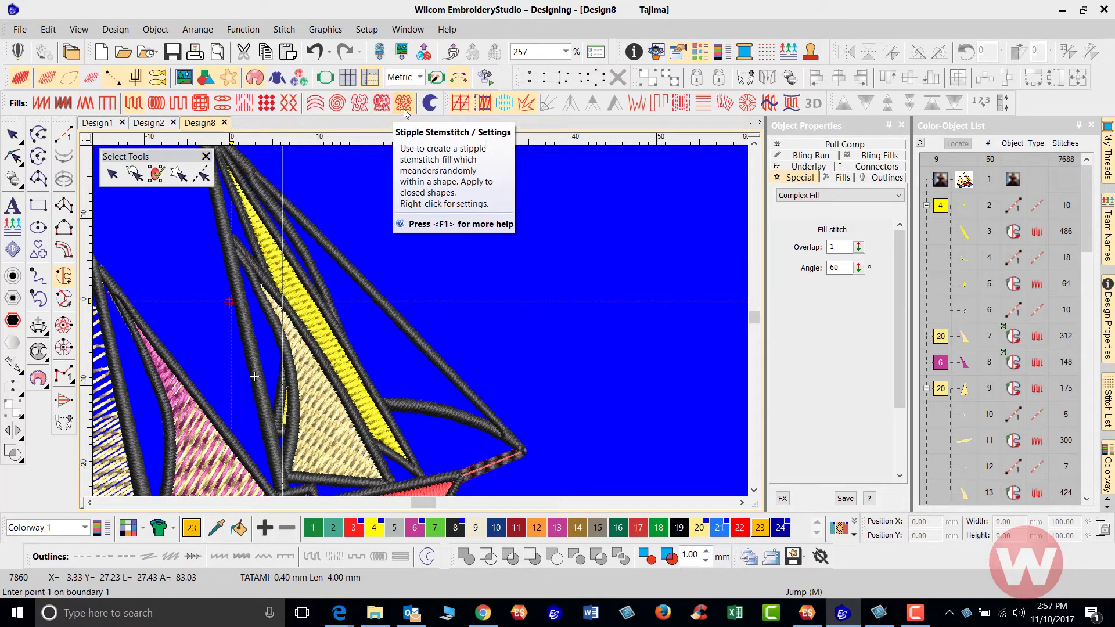
click(359, 103)
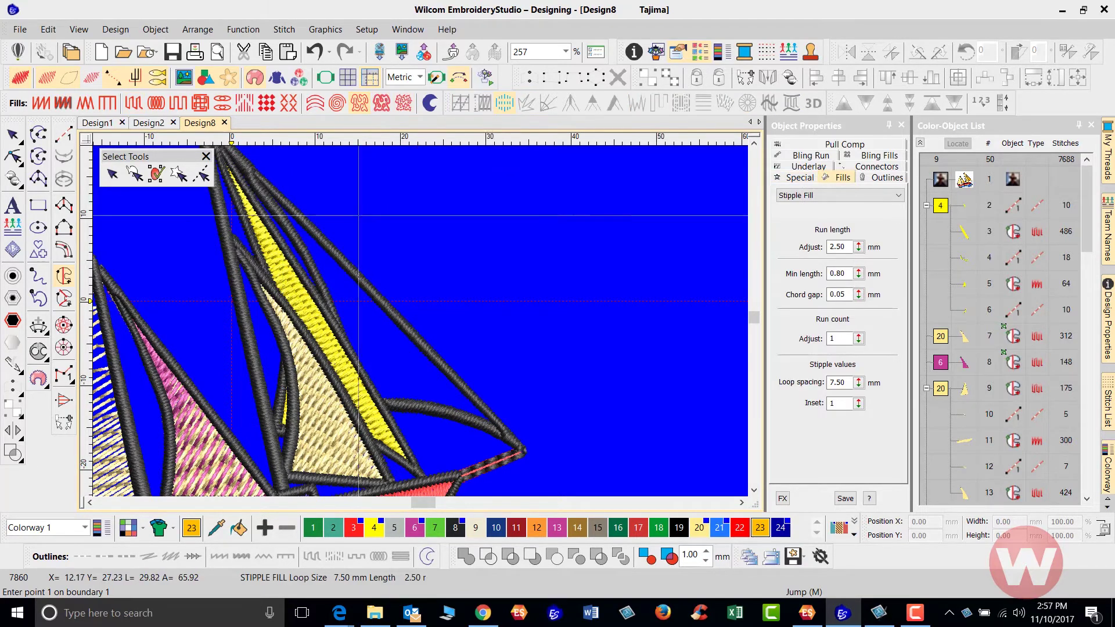
click(260, 187)
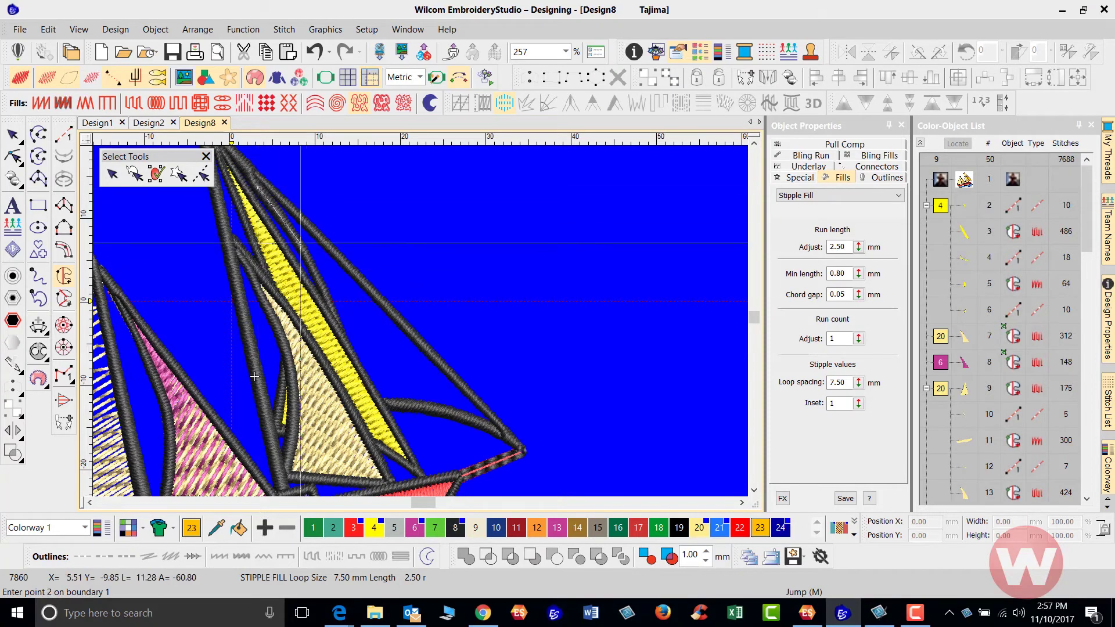
click(300, 243)
click(326, 297)
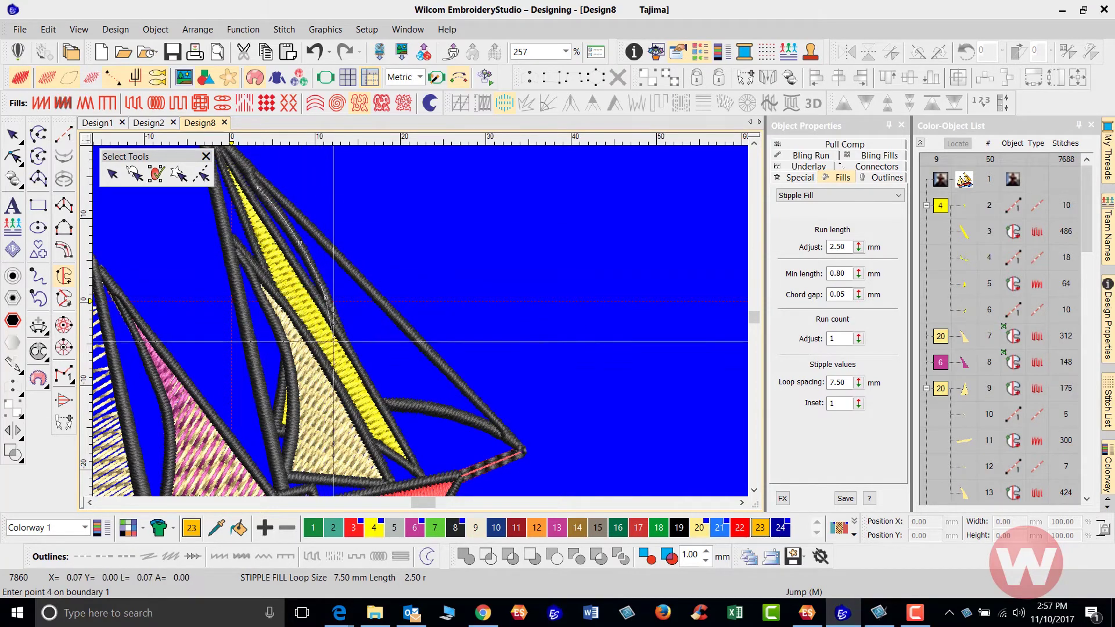
click(337, 338)
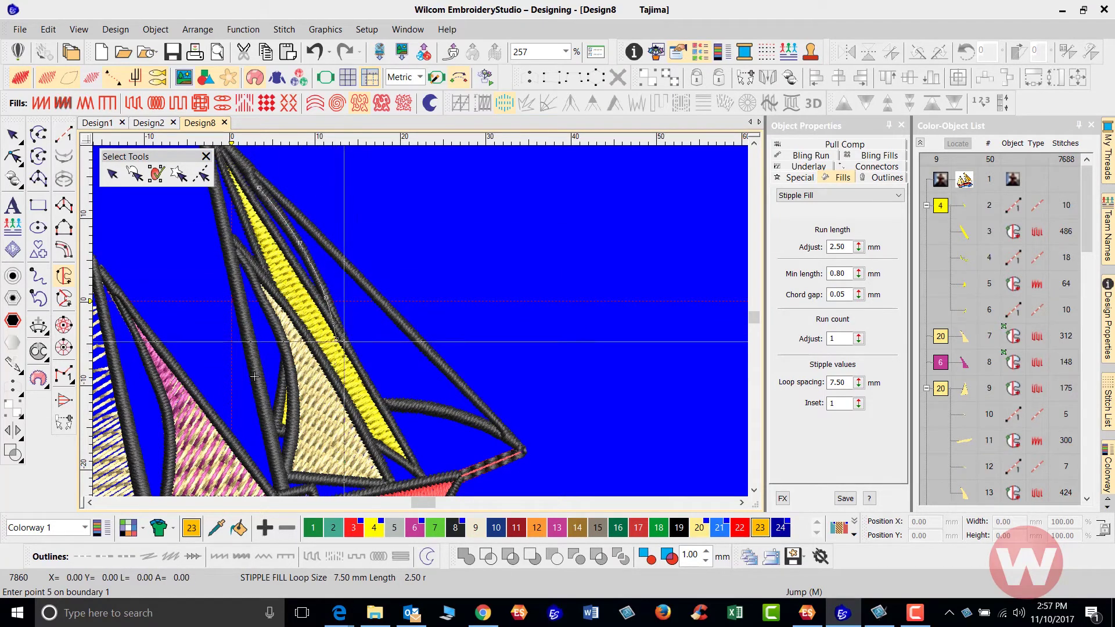
click(374, 406)
click(412, 405)
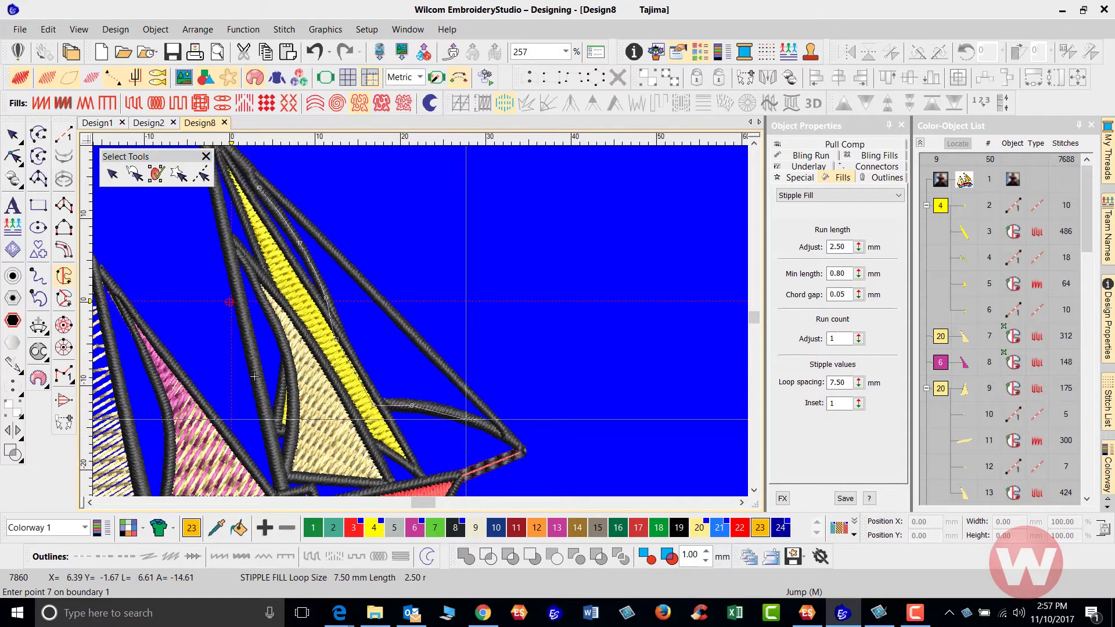
click(467, 419)
click(502, 436)
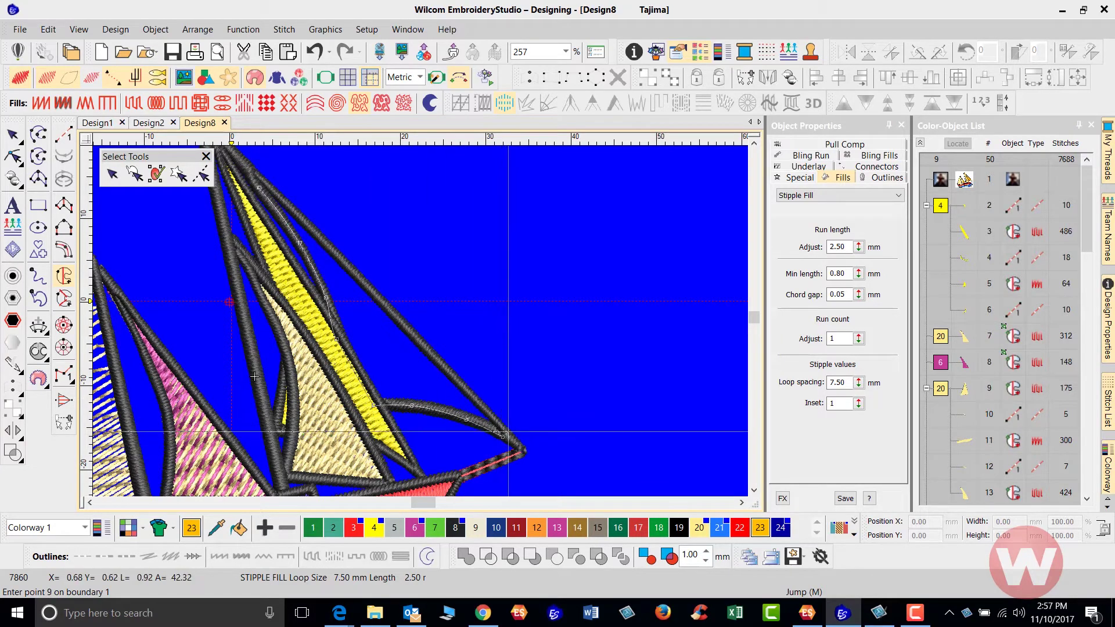
click(509, 432)
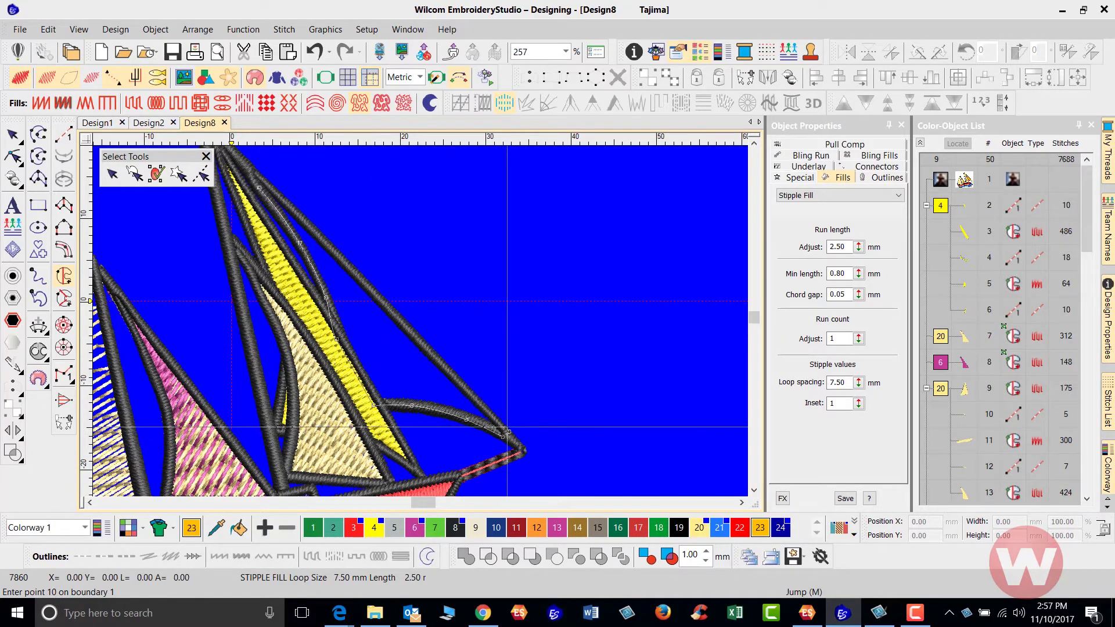
click(254, 376)
key(Return)
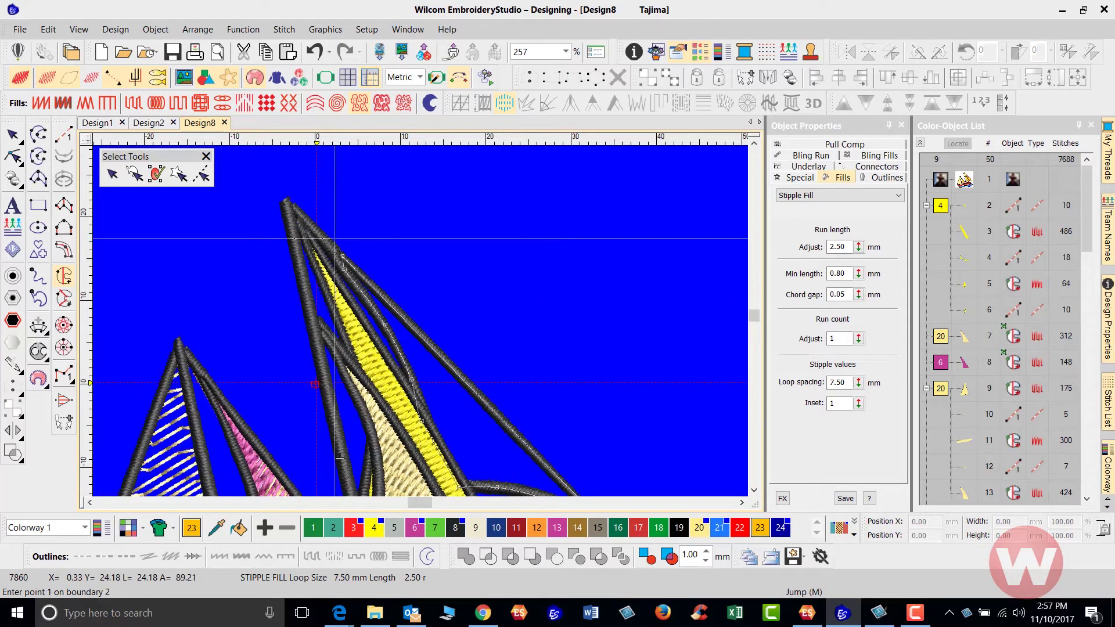
key(Return)
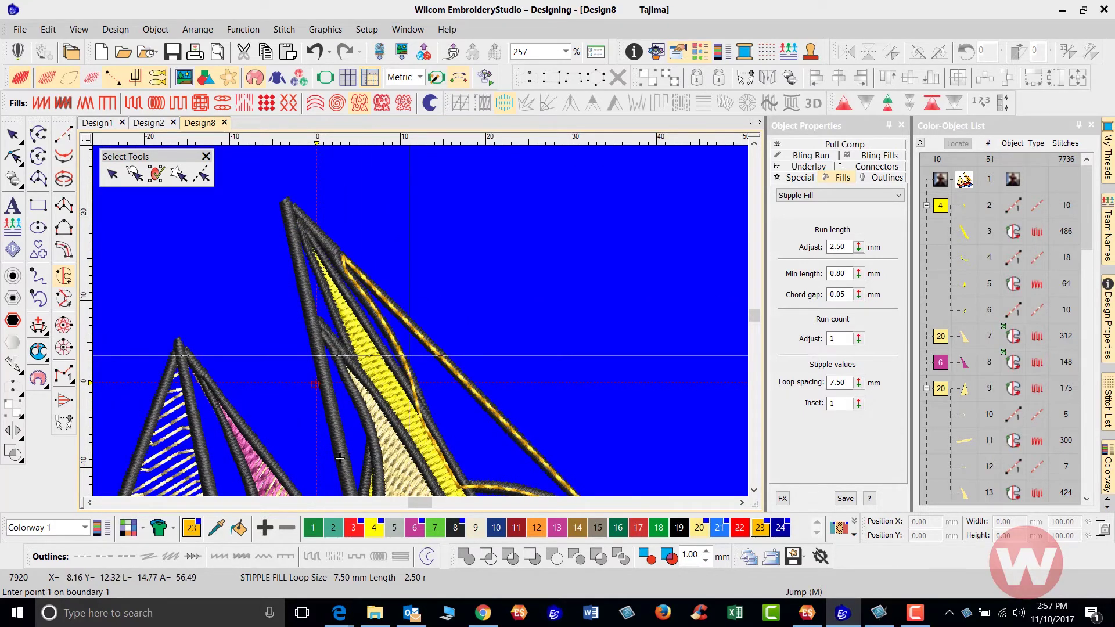
scroll(339, 458, down, 1)
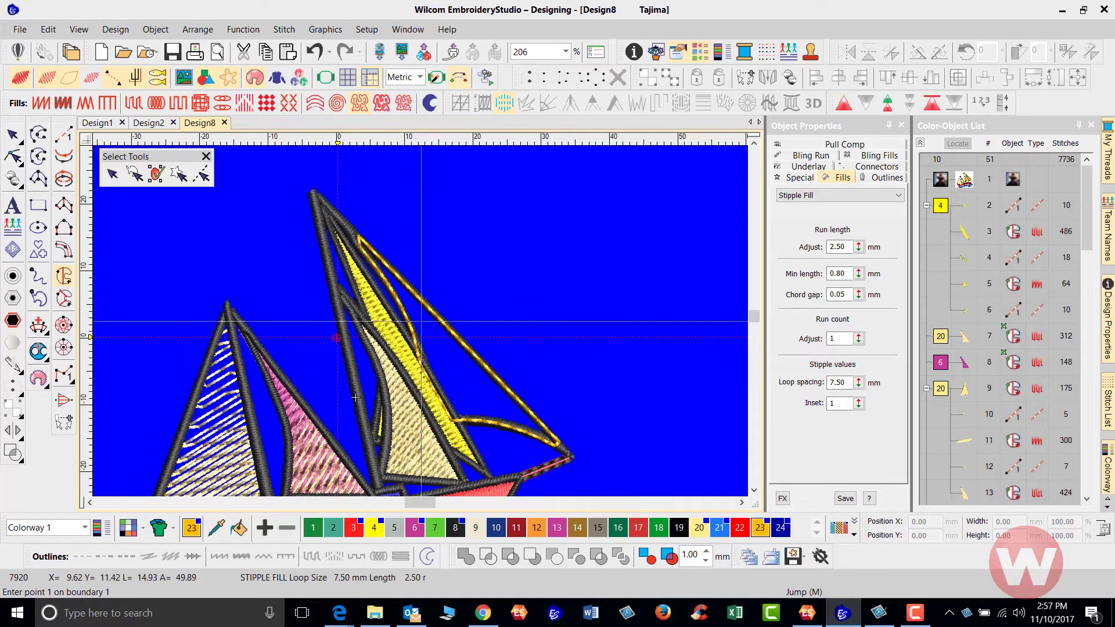
Try the Tatami fill on the new color 23 sail object, and return it to Stipple Fill.
click(13, 136)
click(134, 103)
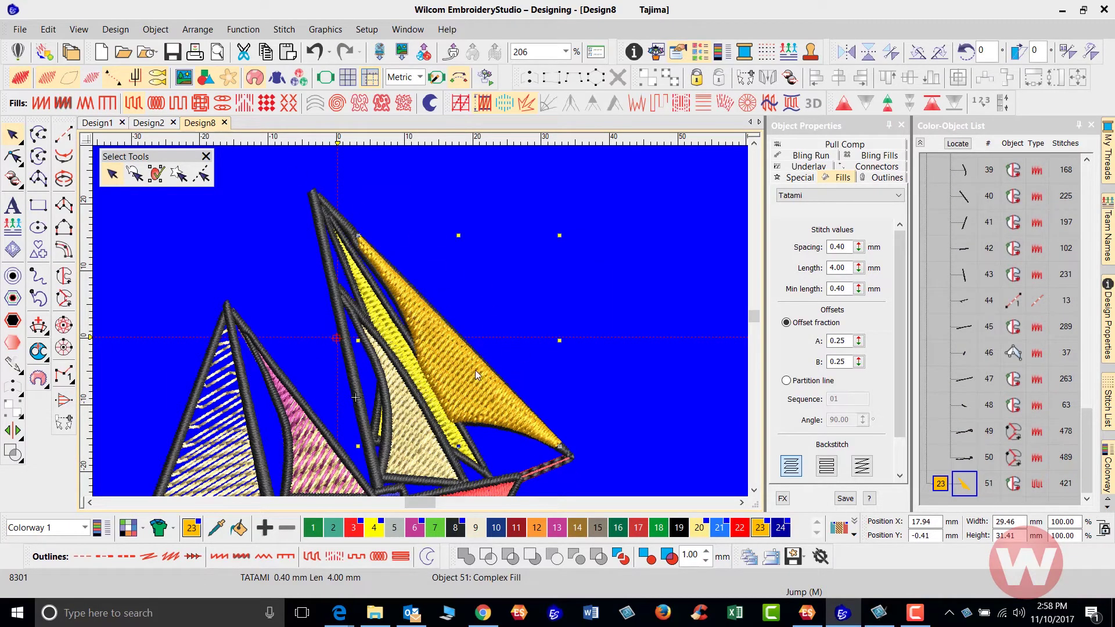
click(360, 104)
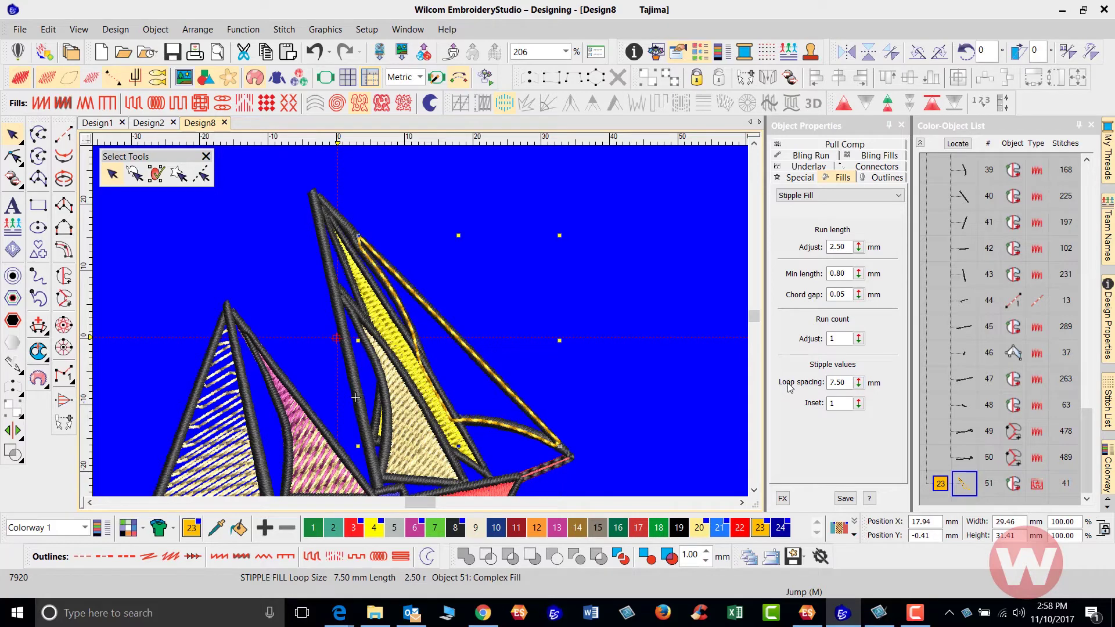
Set the front sail's stipple loop spacing to 2.50 mm, reduce it to 2.22 mm, and deselect the sail.
double_click(850, 382)
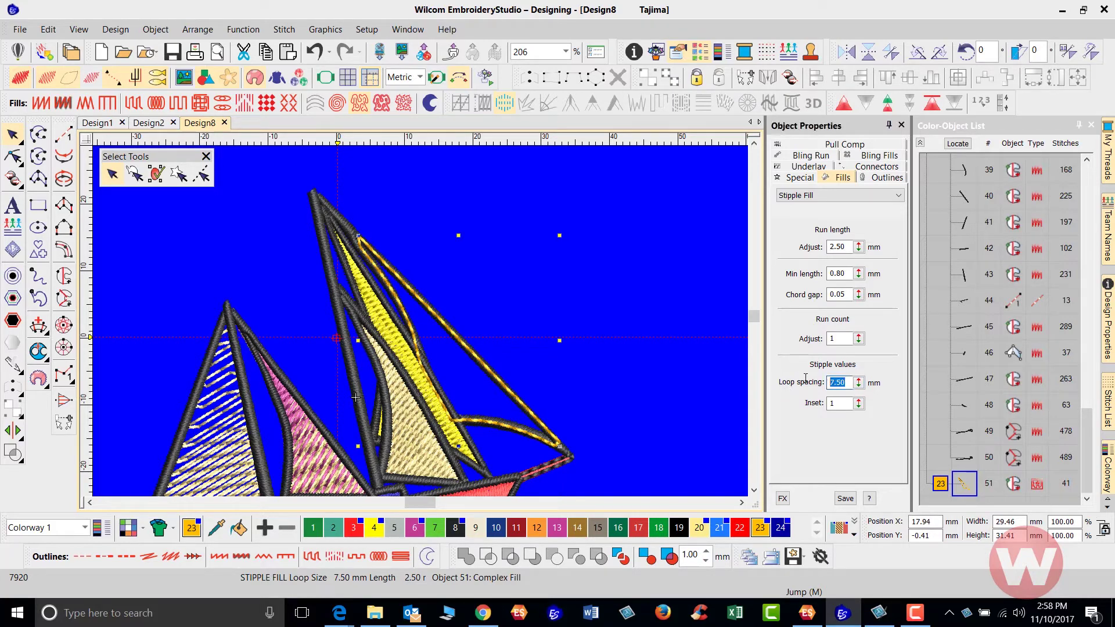
text(2.)
key(Return)
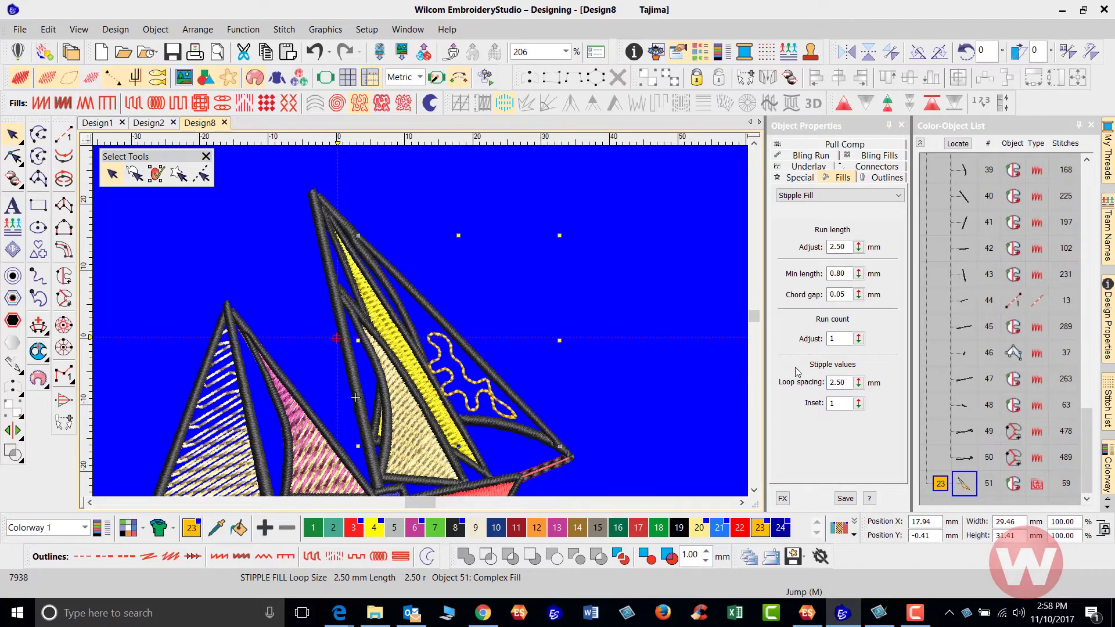
drag(858, 383, 794, 405)
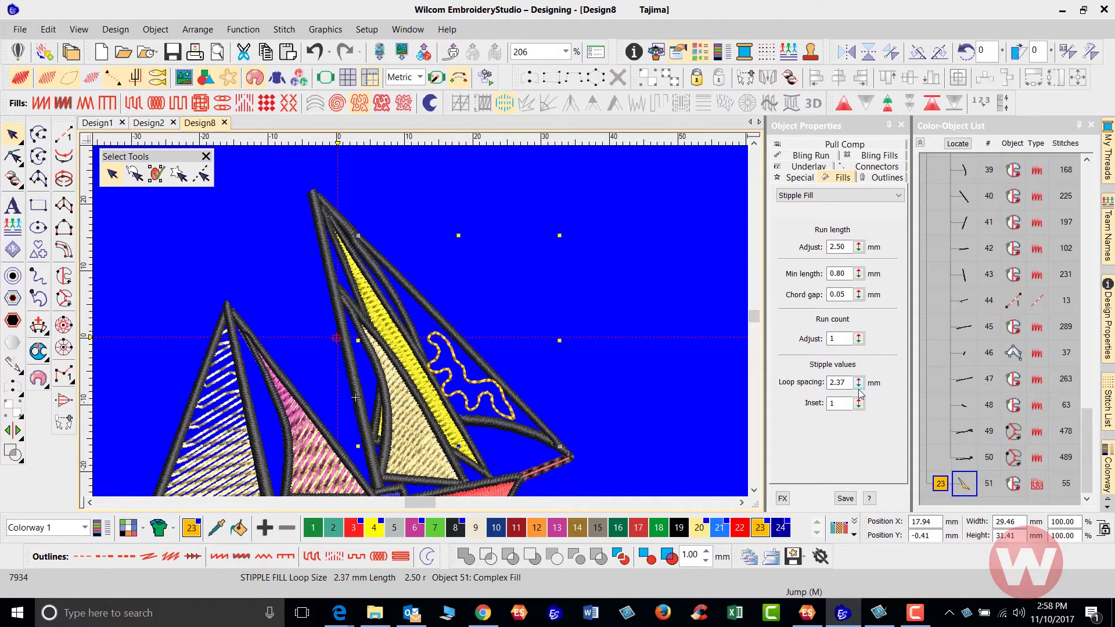
drag(858, 389, 793, 414)
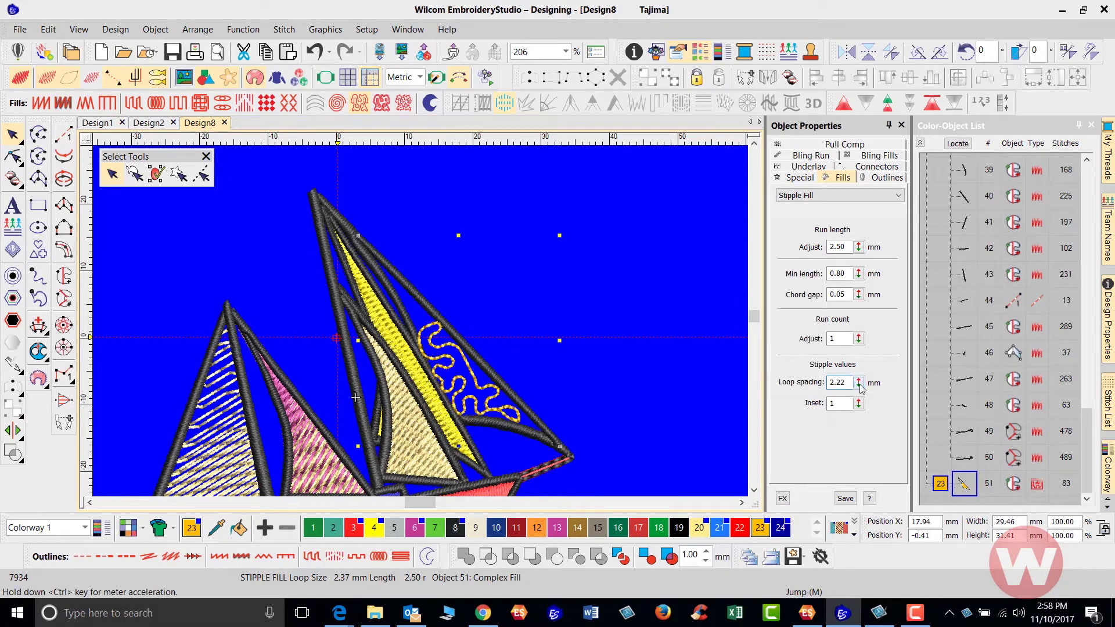
scroll(552, 259, down, 2)
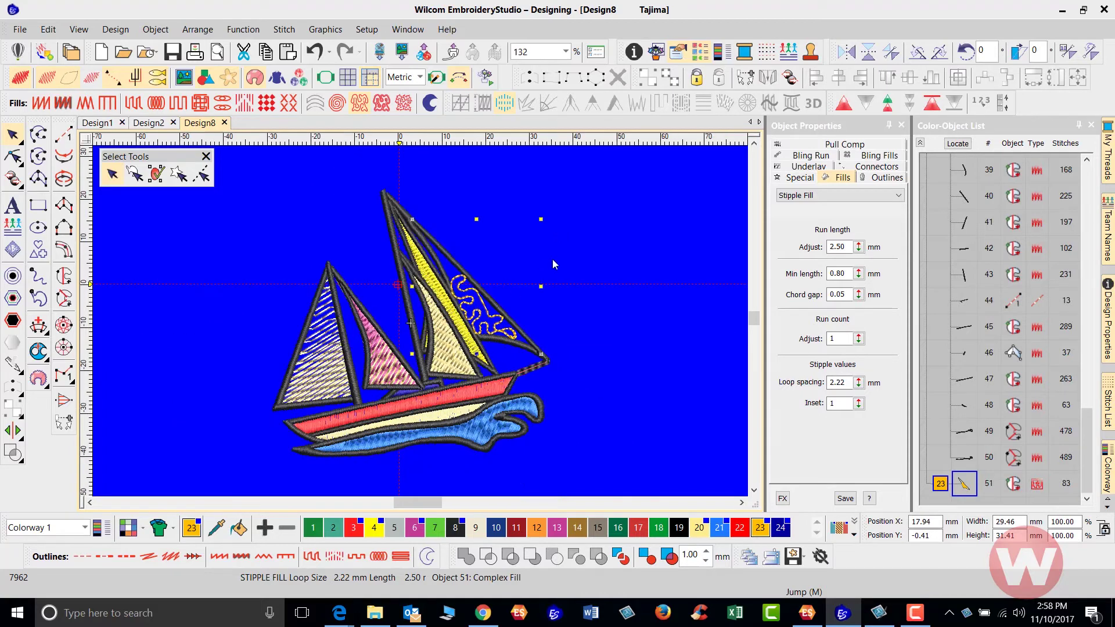
click(583, 257)
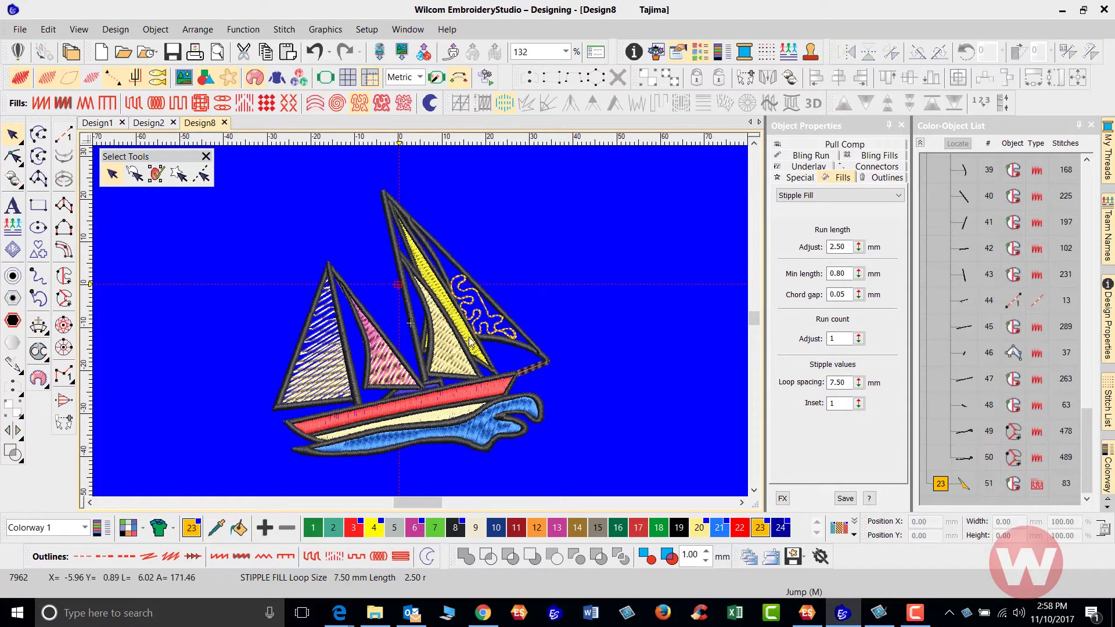
Select the whole boat design, resize it to a width of 5.0 in using U.S. units, and return the units to Metric.
scroll(308, 235, down, 2)
drag(450, 376, 510, 452)
click(419, 78)
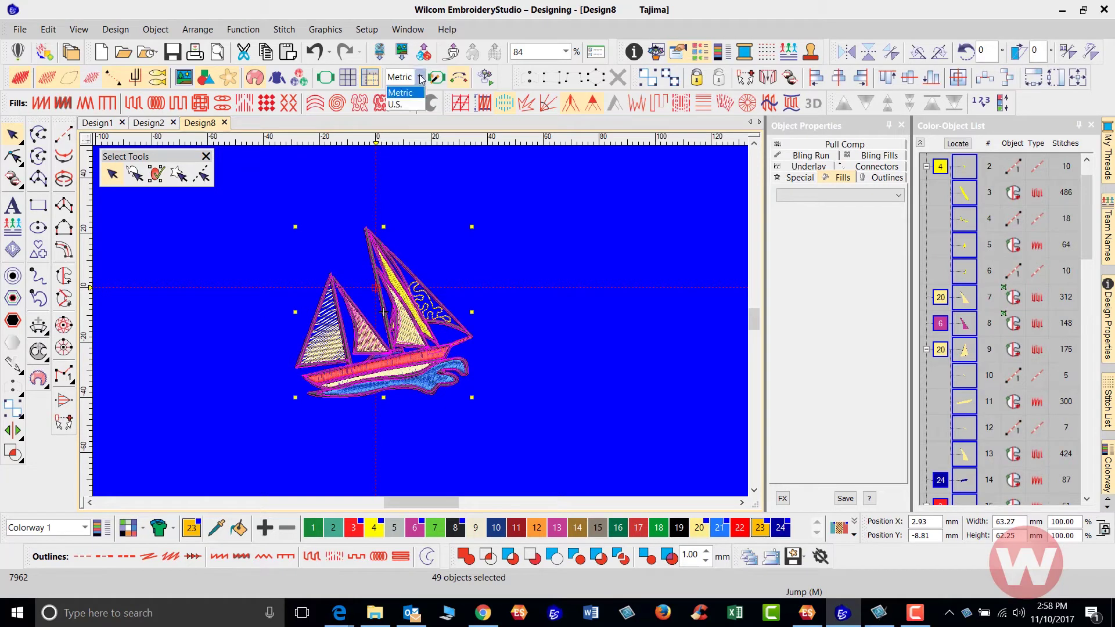
click(411, 105)
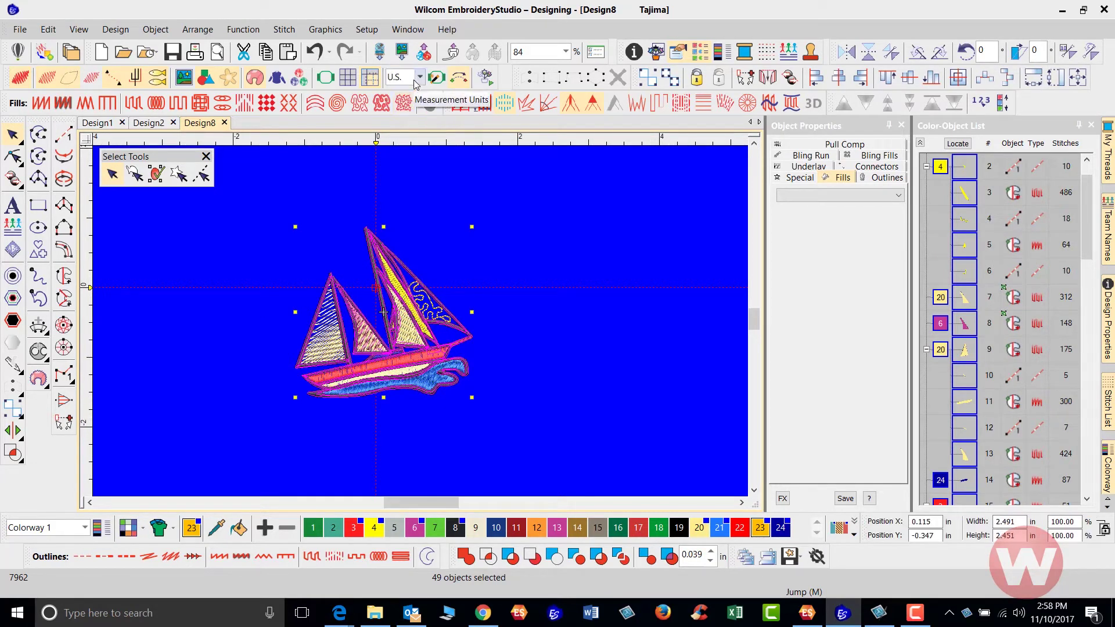
double_click(1021, 522)
text(5)
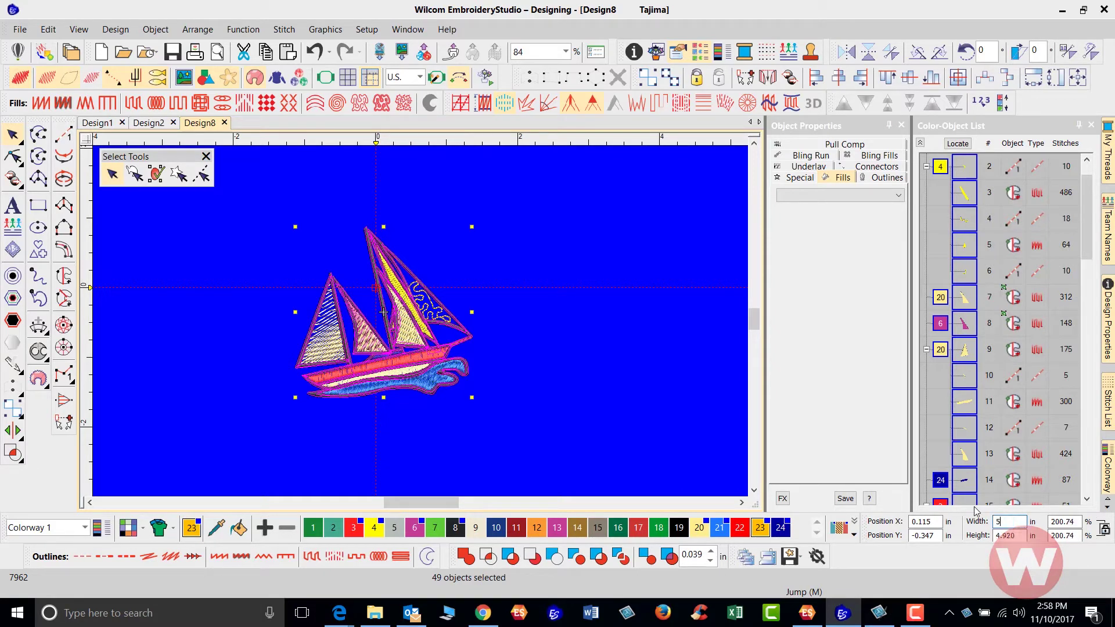
text(.0)
key(Return)
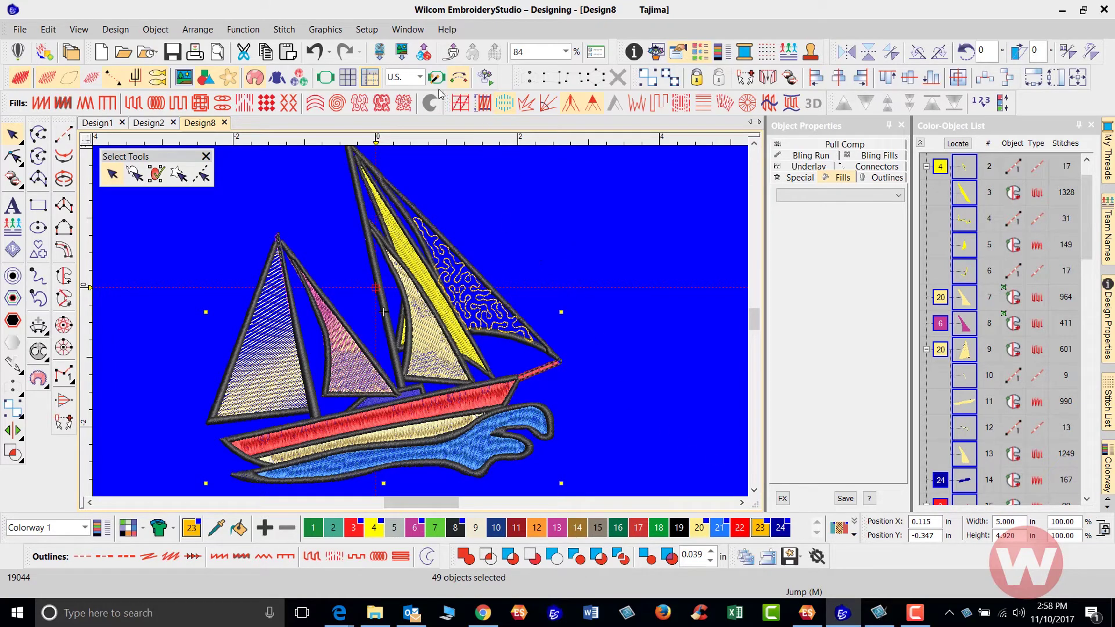
click(420, 77)
click(406, 100)
Deselect the enlarged design and open the object properties of the stippled front sail.
scroll(433, 309, up, 2)
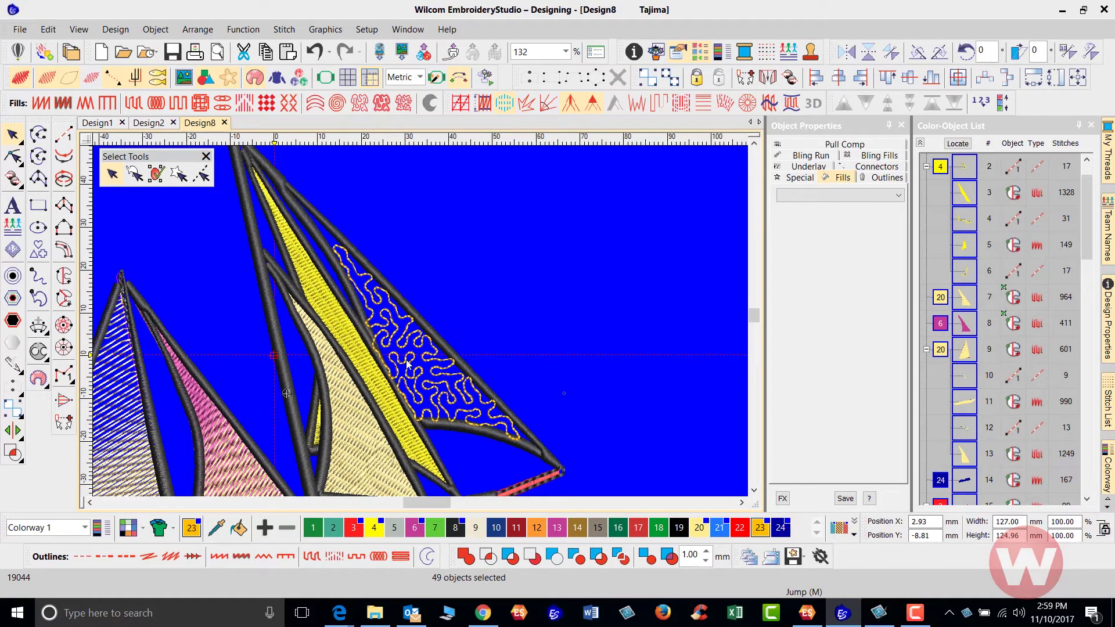
click(639, 279)
right_click(450, 386)
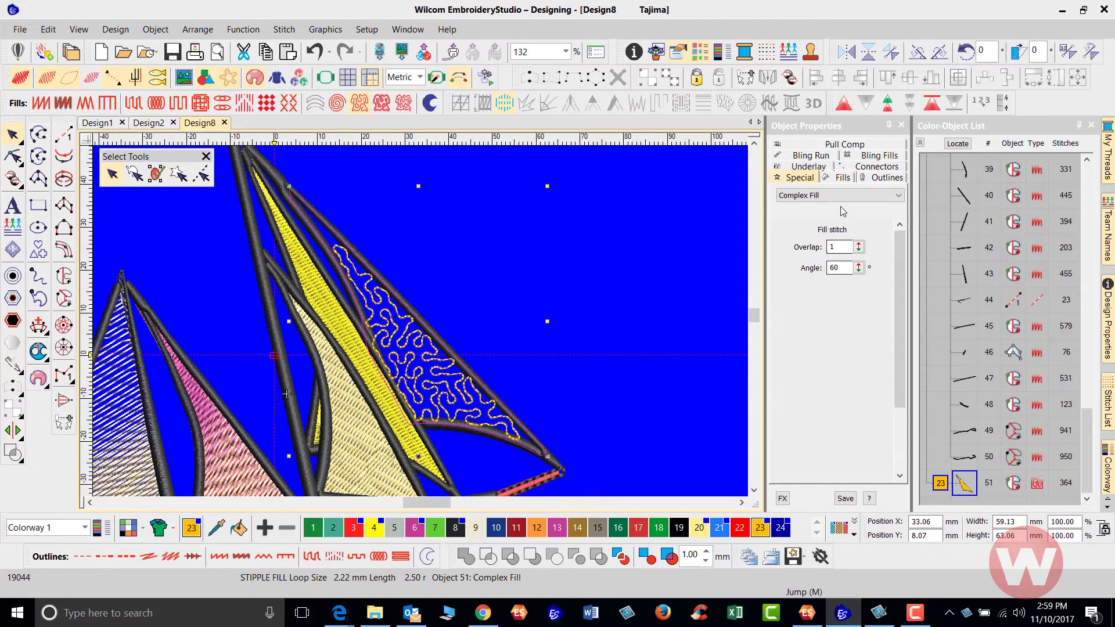
Reduce the front sail's stipple loop spacing to 1.87 mm and further to 1.63 mm.
click(843, 180)
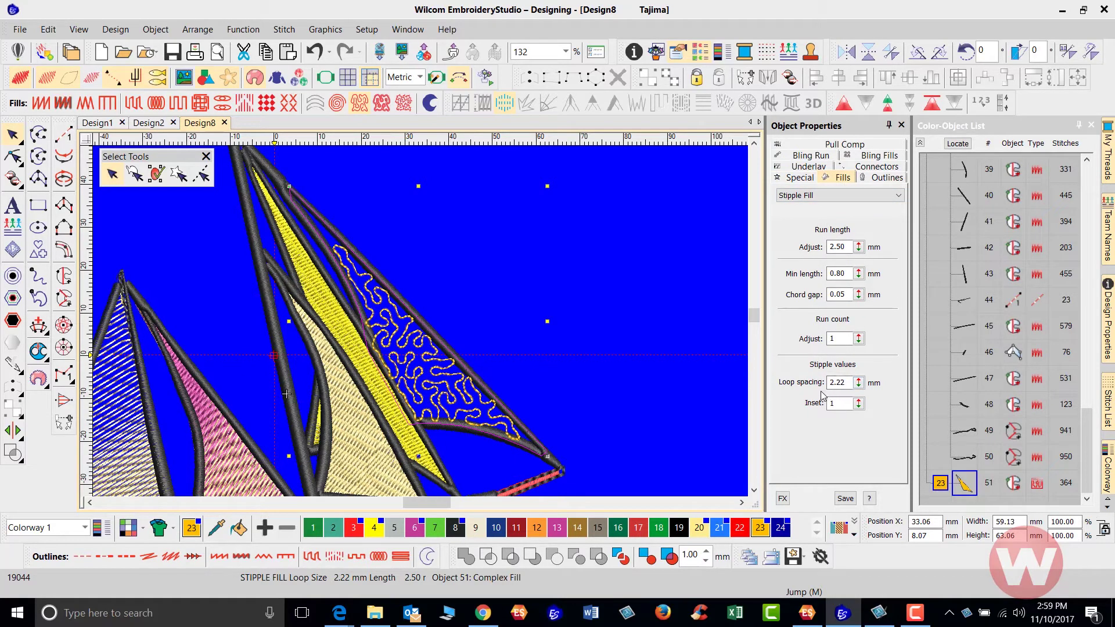
drag(858, 382, 786, 434)
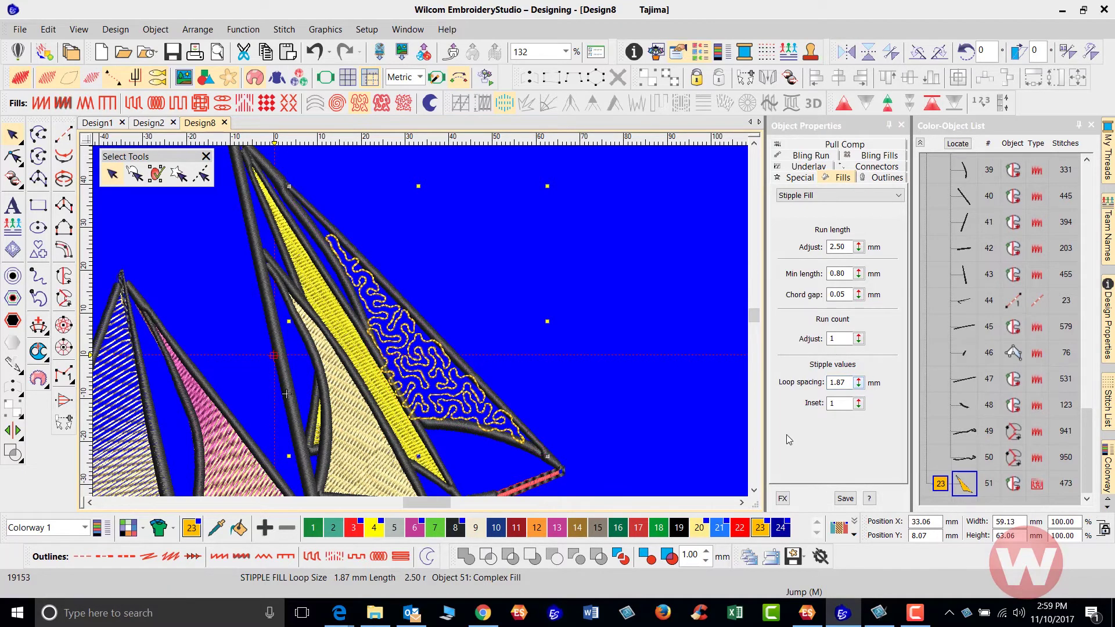
drag(858, 382, 793, 416)
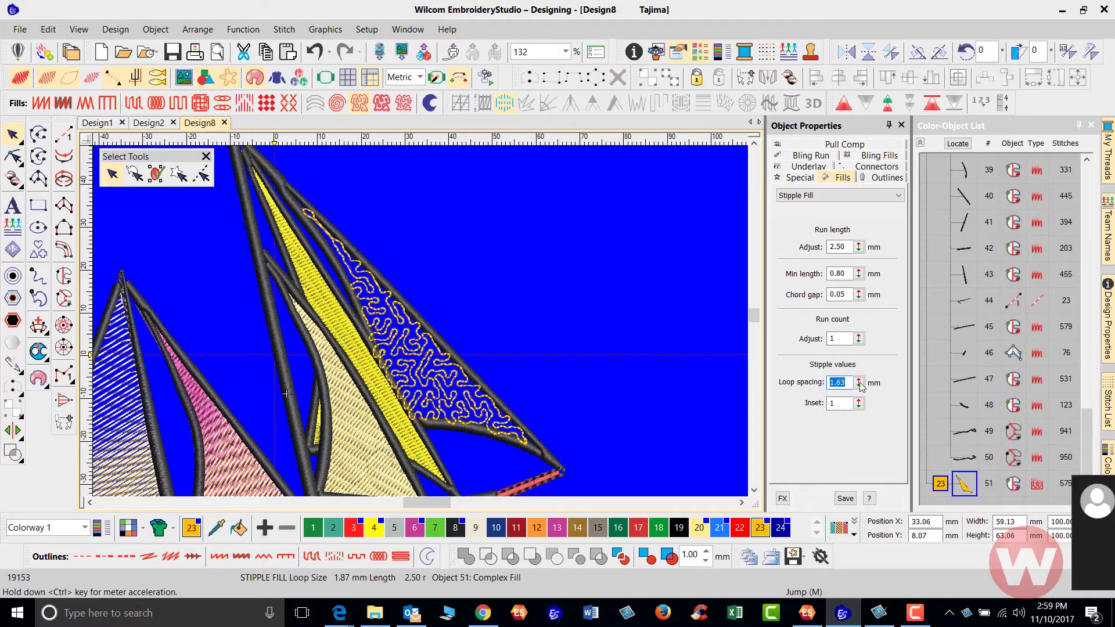
click(1102, 491)
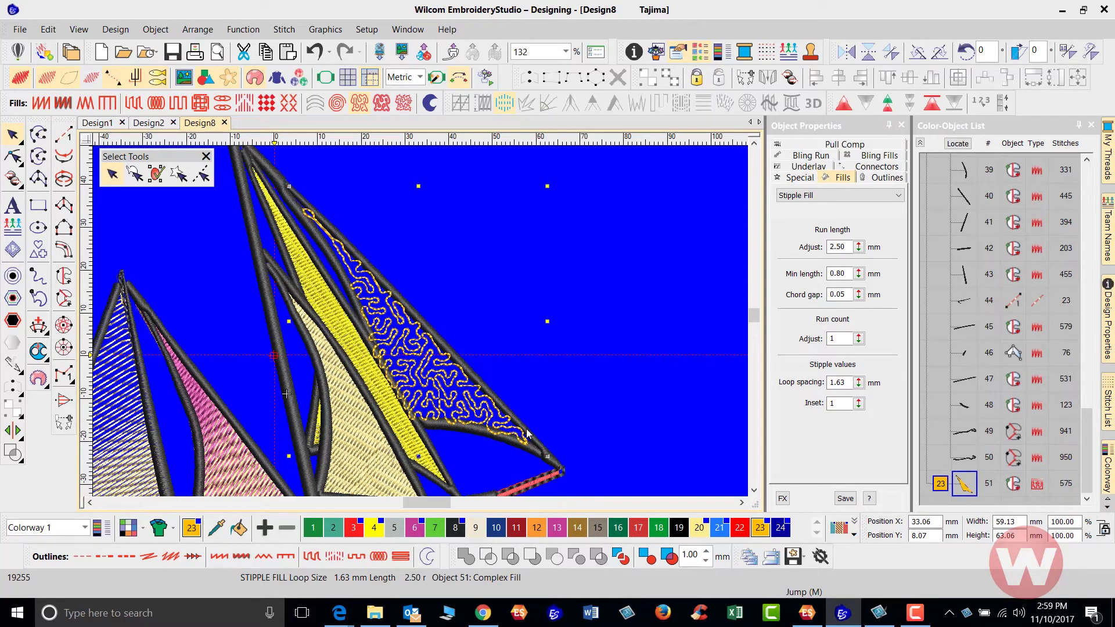
Select the black satin outlines around the stippled front sail to locate them in the stitching sequence.
click(517, 413)
click(276, 177)
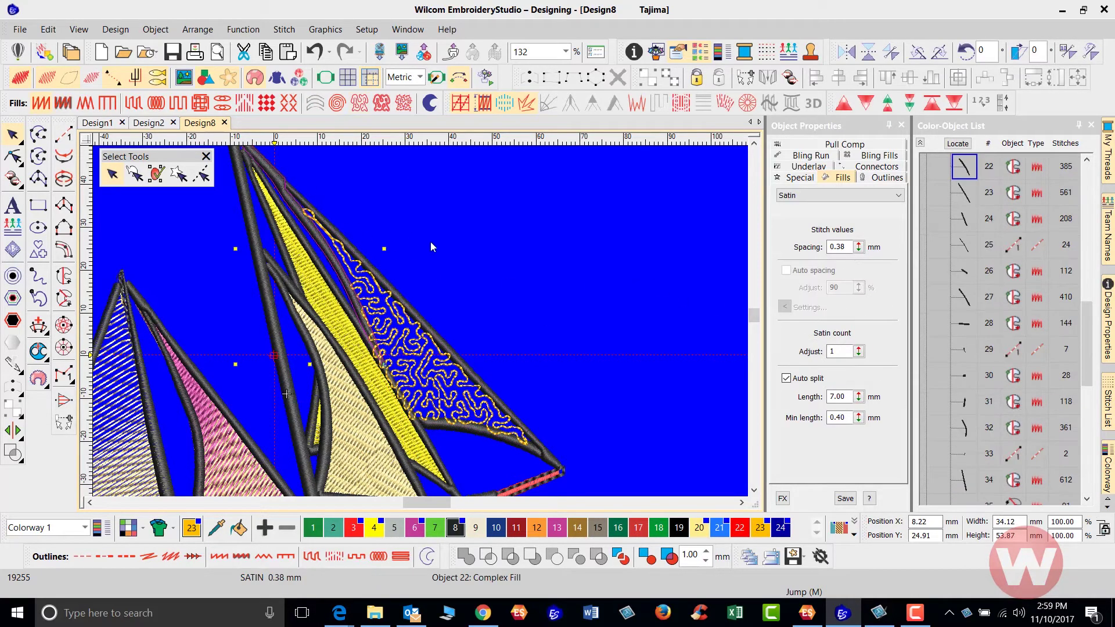
click(536, 460)
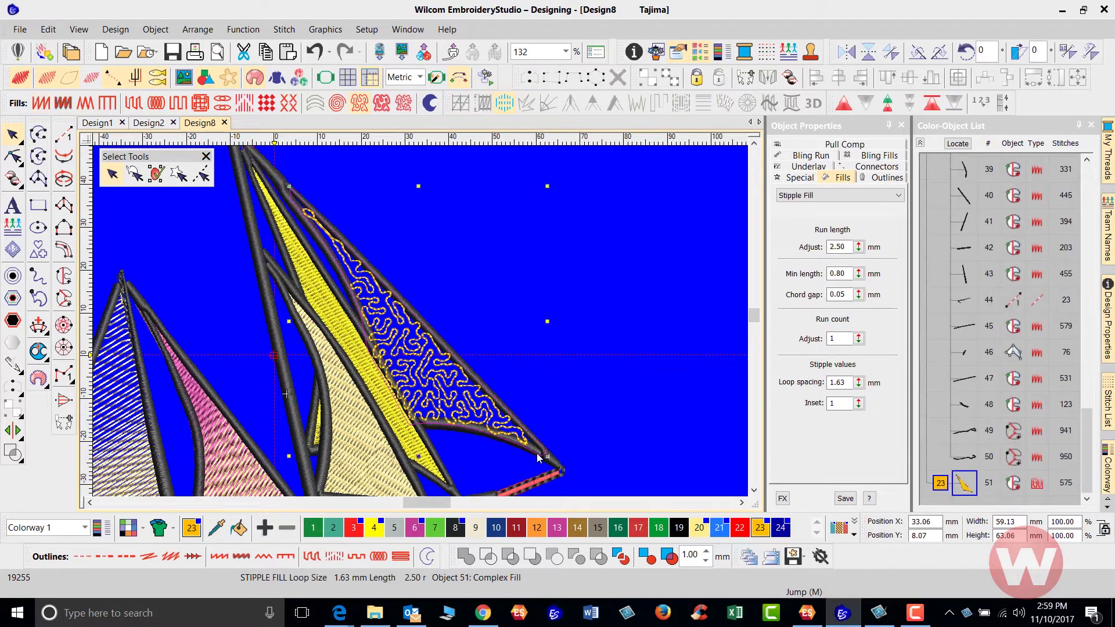
click(470, 439)
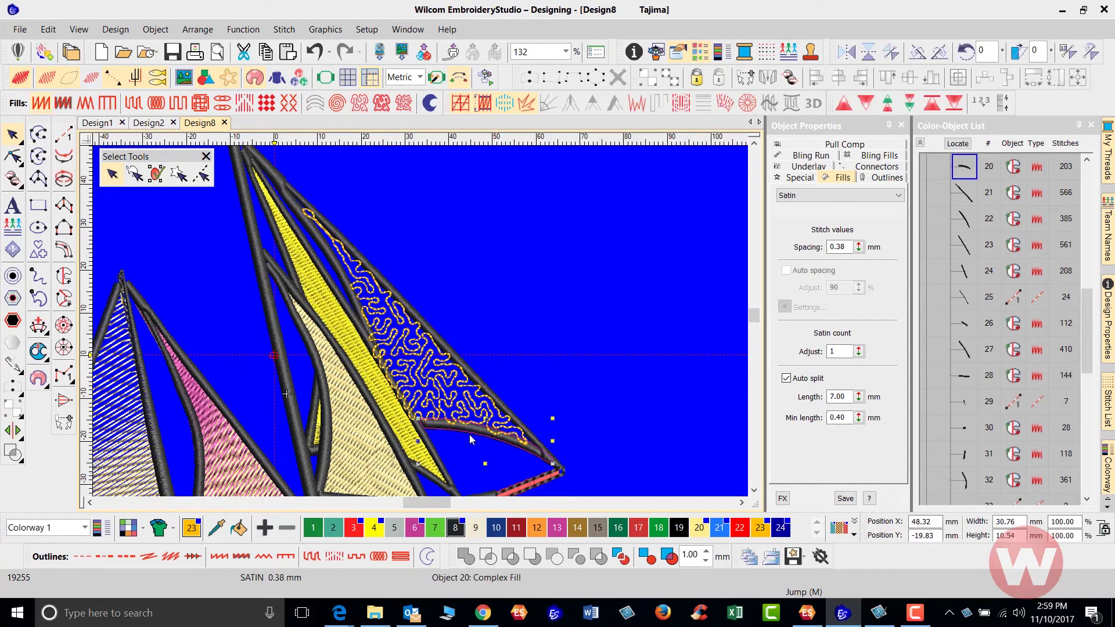
scroll(1092, 296, up, 1)
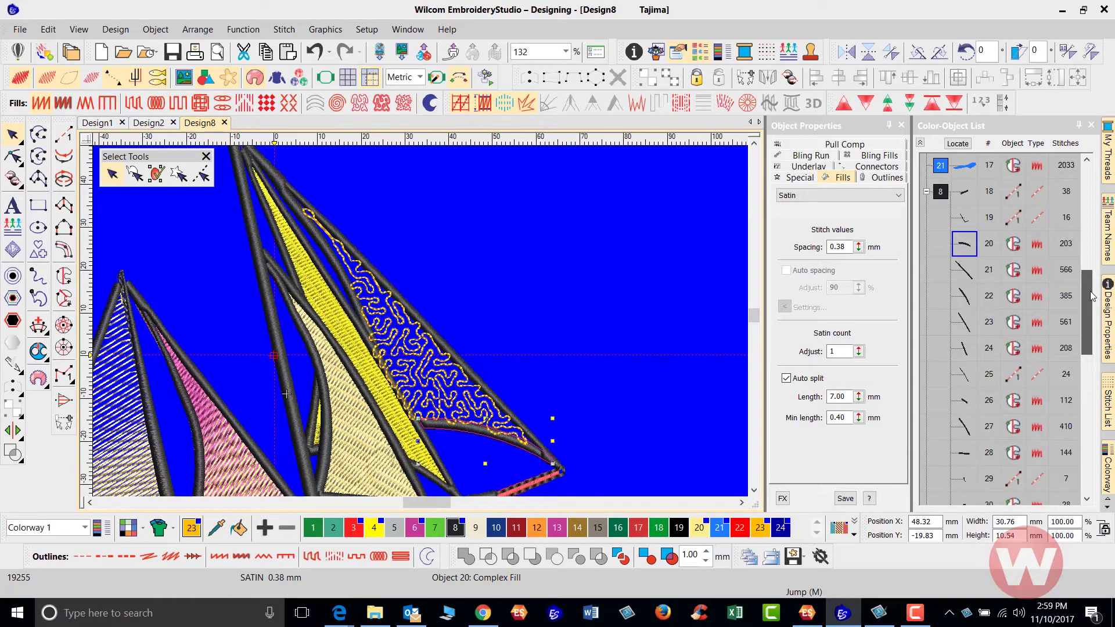
Move the color 23 stippled sail ahead of the black outline objects in the stitching sequence, and deselect it.
drag(1092, 296, 1092, 442)
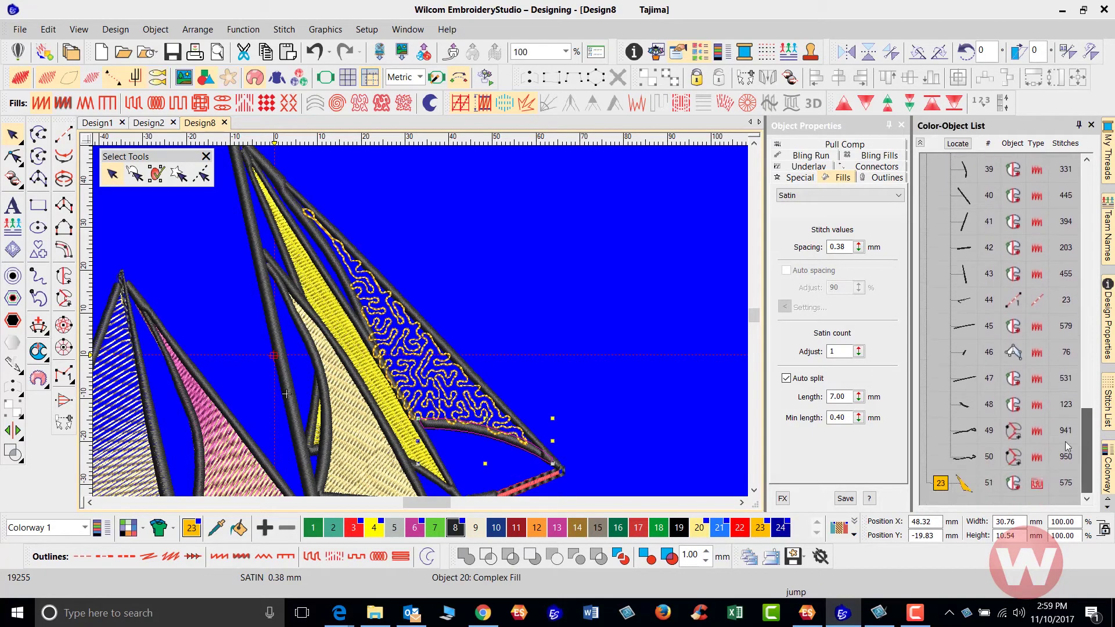
click(968, 483)
scroll(973, 160, up, 2)
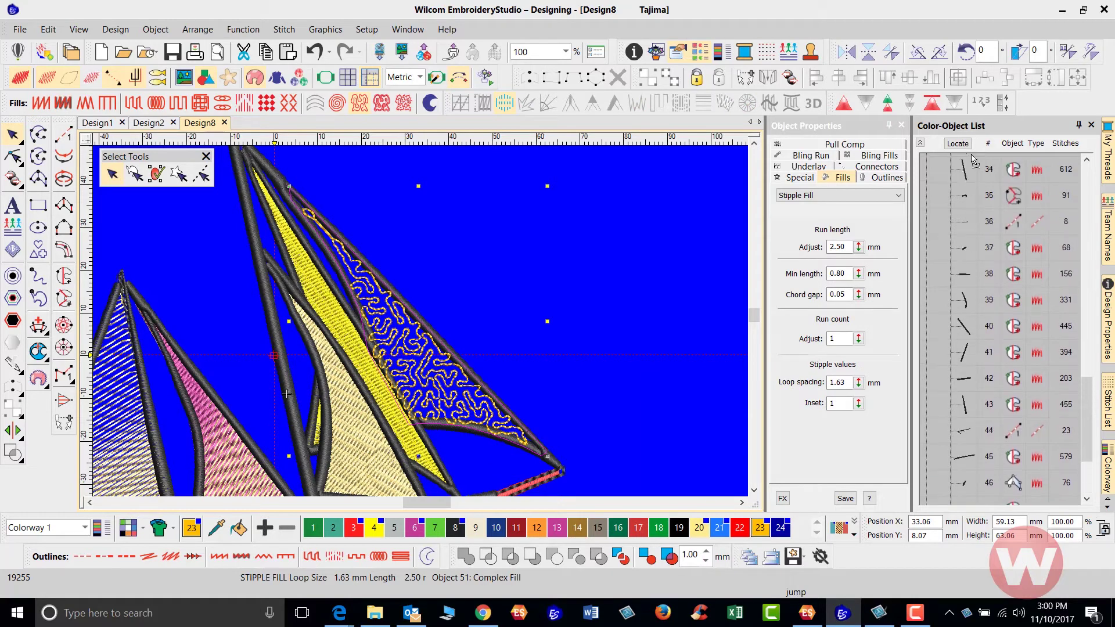
scroll(973, 159, up, 7)
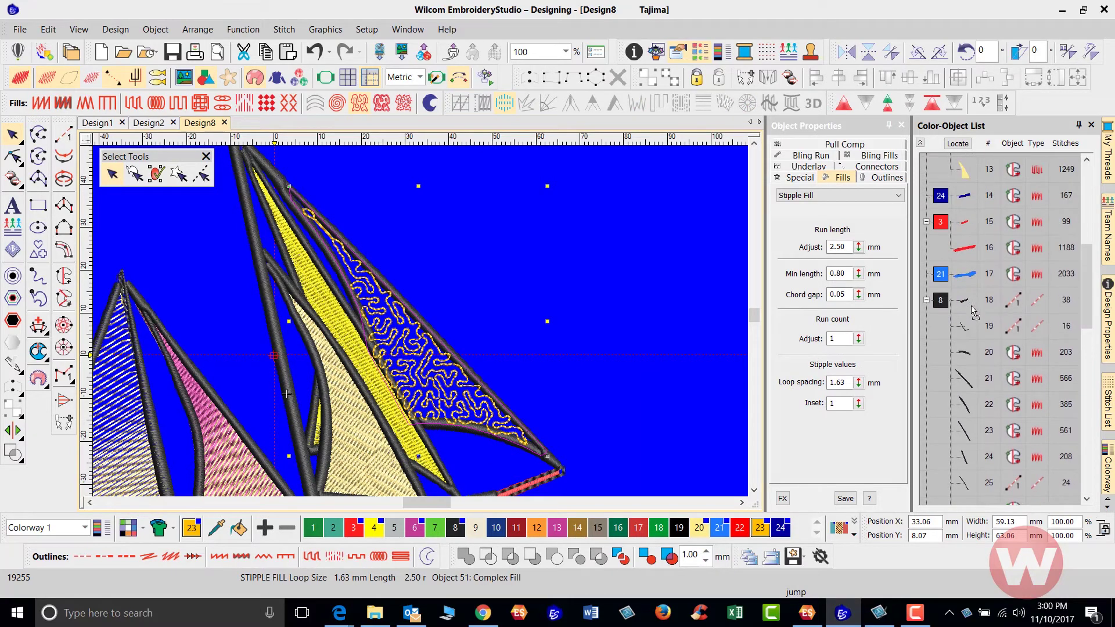
mouse_move(973, 312)
mouse_down()
mouse_move(974, 324)
mouse_move(966, 299)
mouse_up()
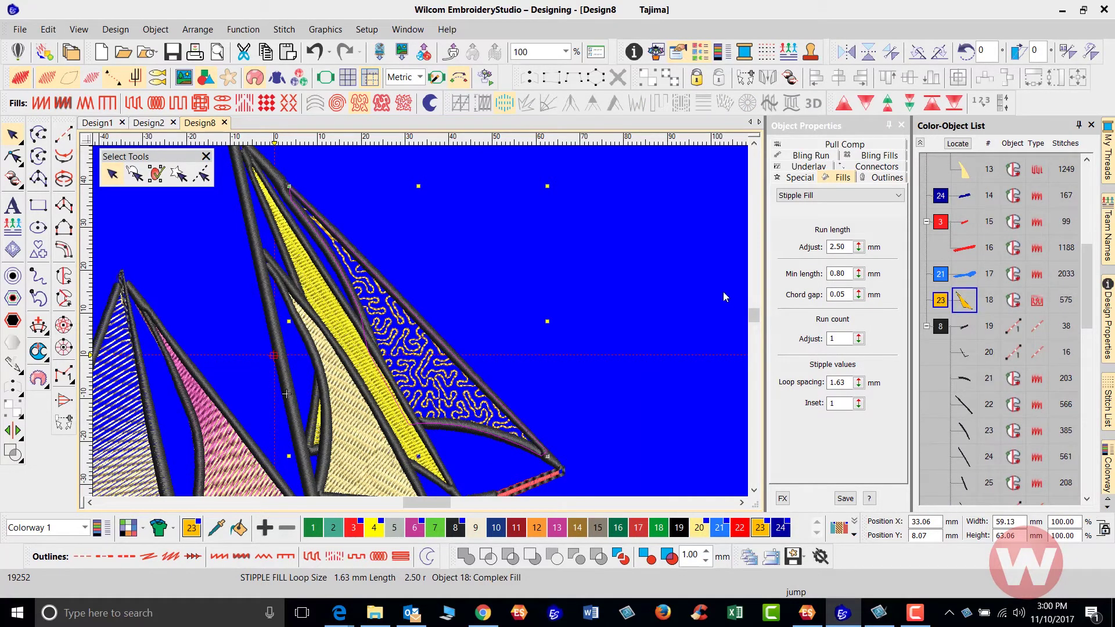
click(580, 259)
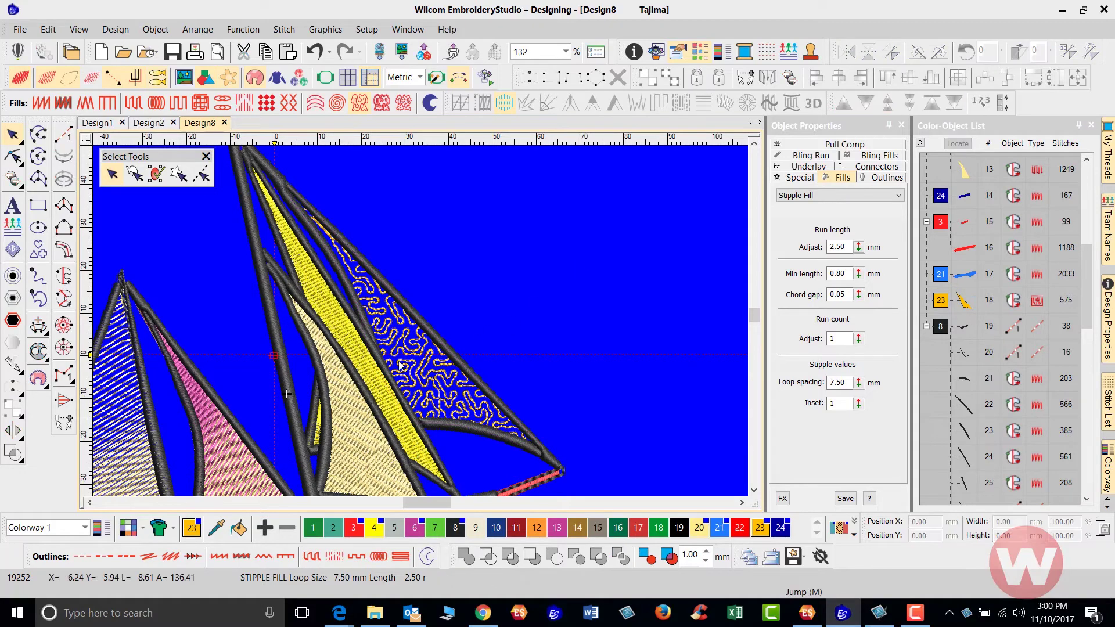
Apply the Stipple Backstitch fill to the cream sail between the mast and the yellow sail.
scroll(420, 320, up, 2)
scroll(421, 320, down, 2)
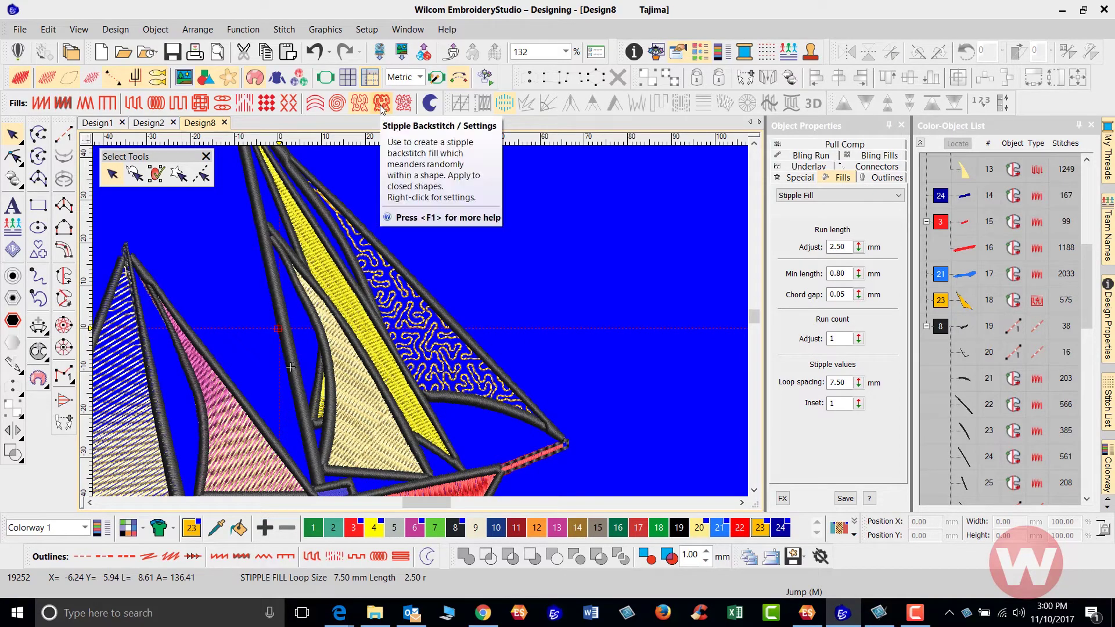
scroll(374, 335, down, 2)
scroll(375, 333, up, 2)
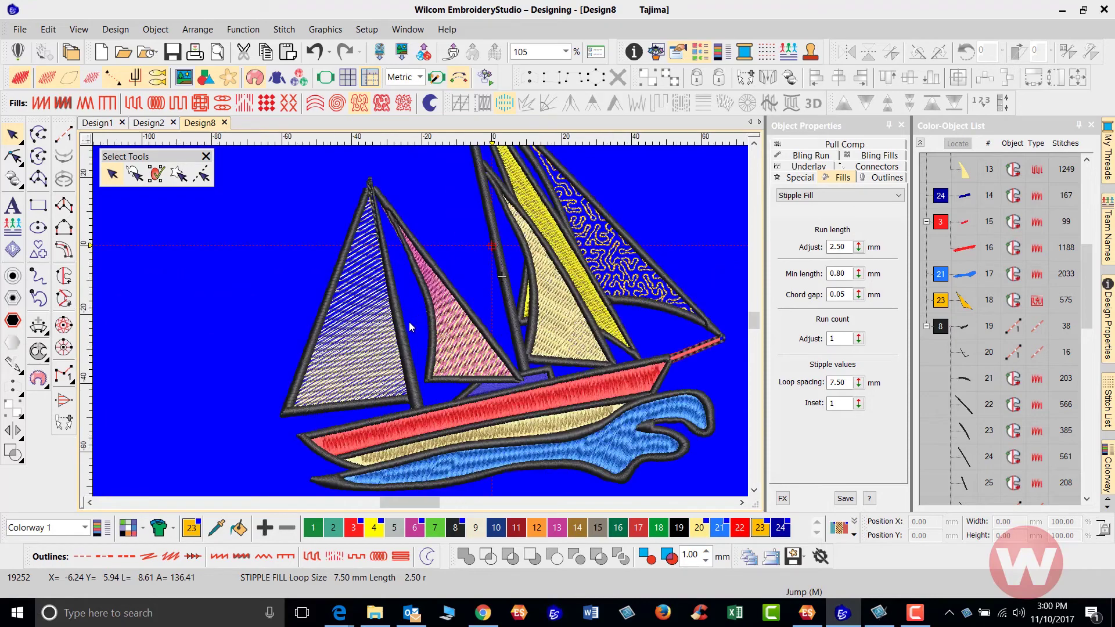
scroll(620, 308, down, 1)
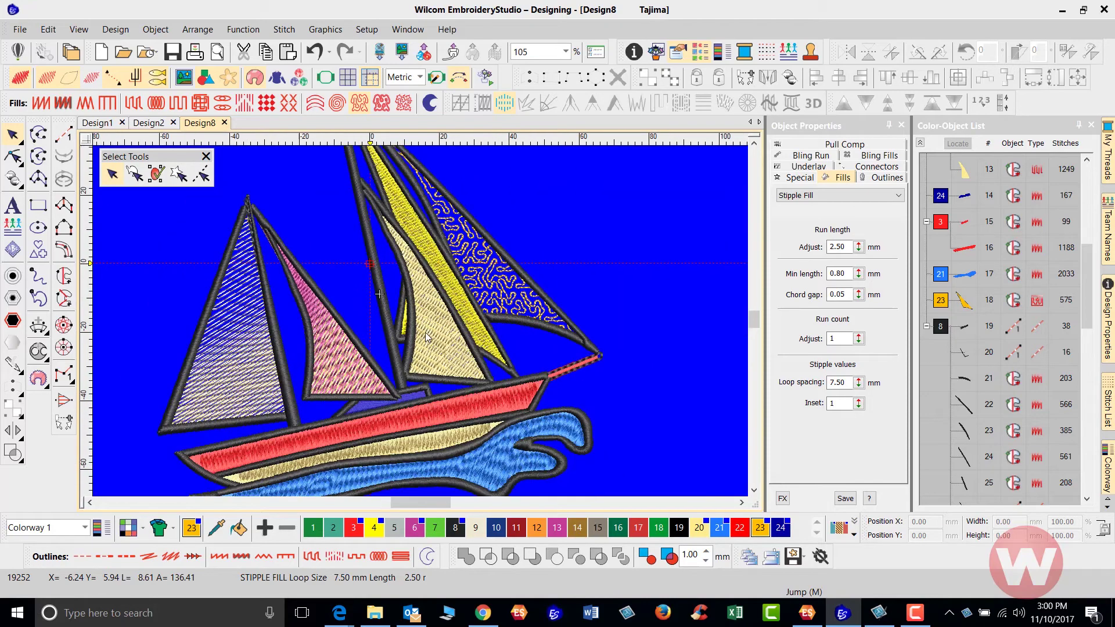
scroll(443, 329, up, 1)
click(401, 285)
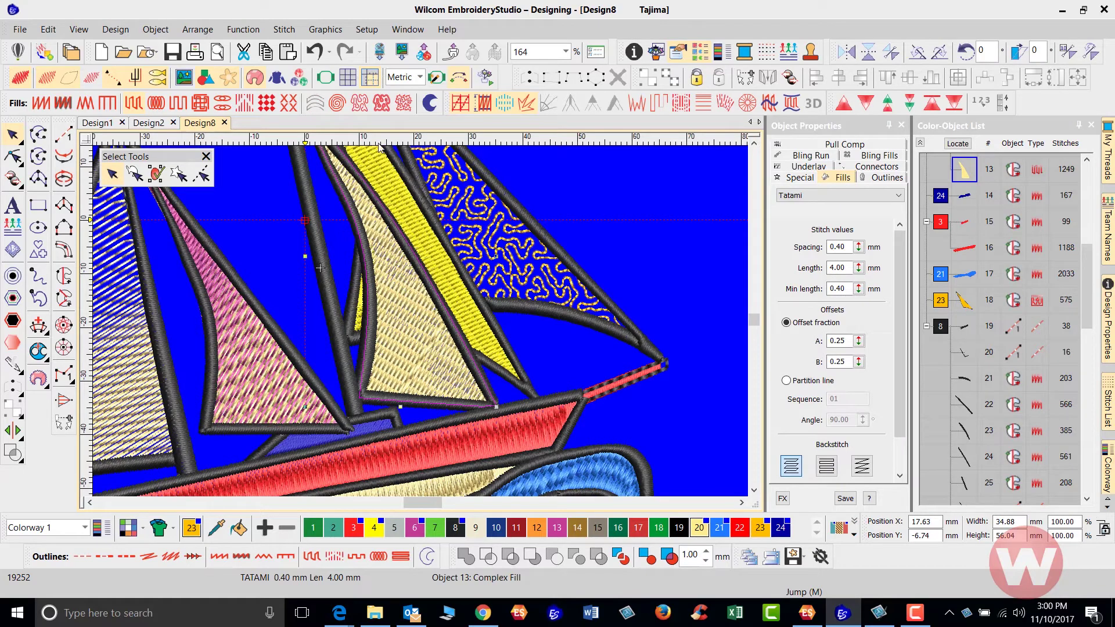
click(382, 104)
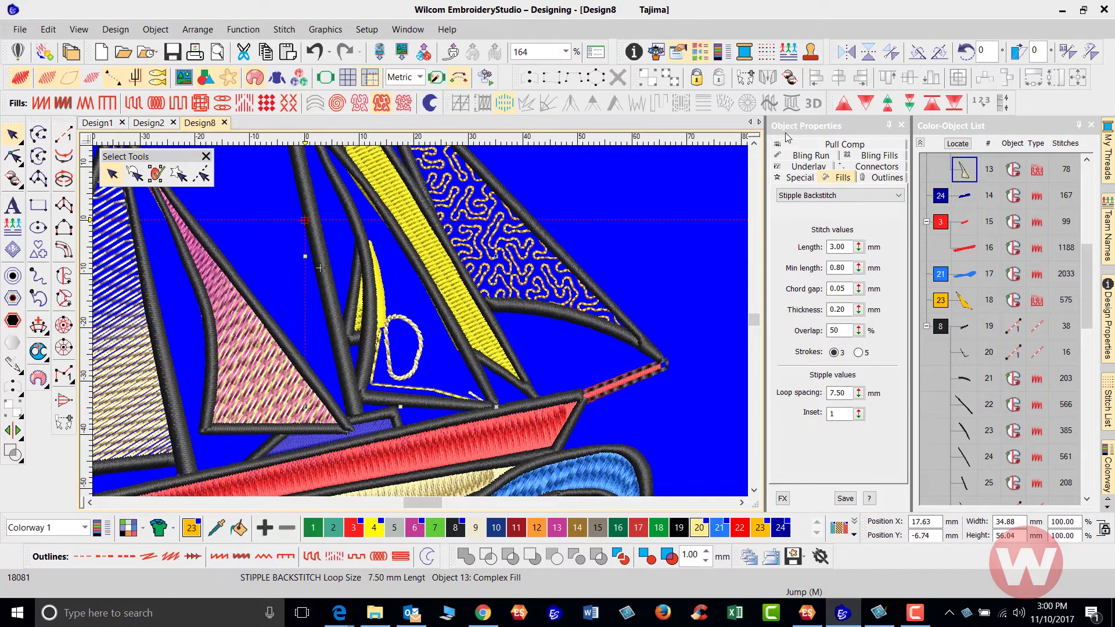
Set the cream sail's backstitch loop spacing to 1.20 mm, inspect the stitches and deselect the sail.
double_click(851, 396)
text(1.2)
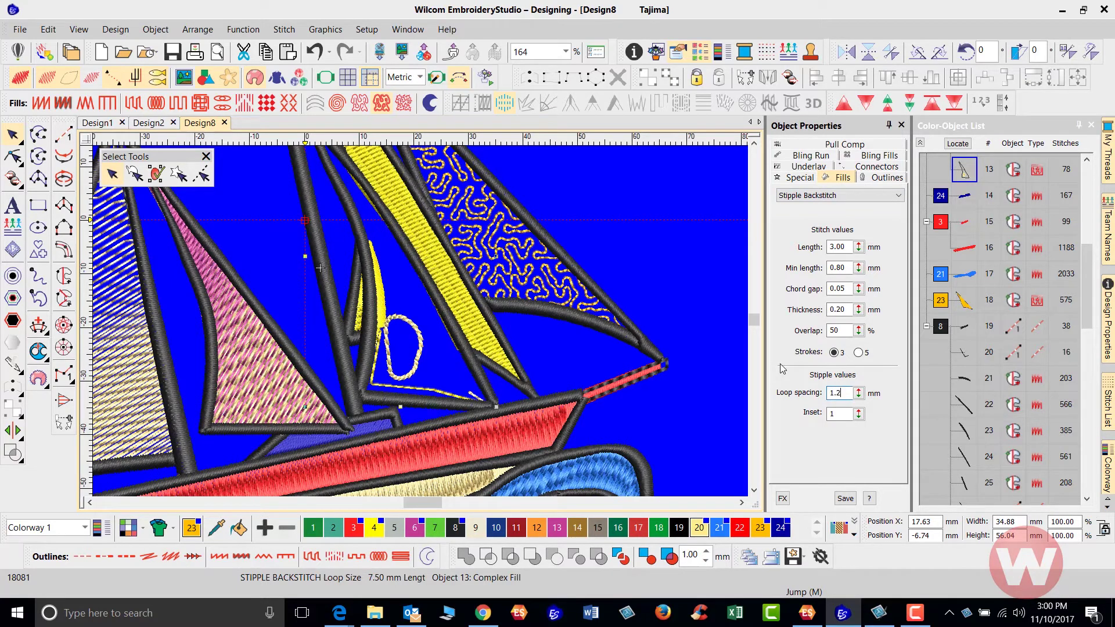
key(Return)
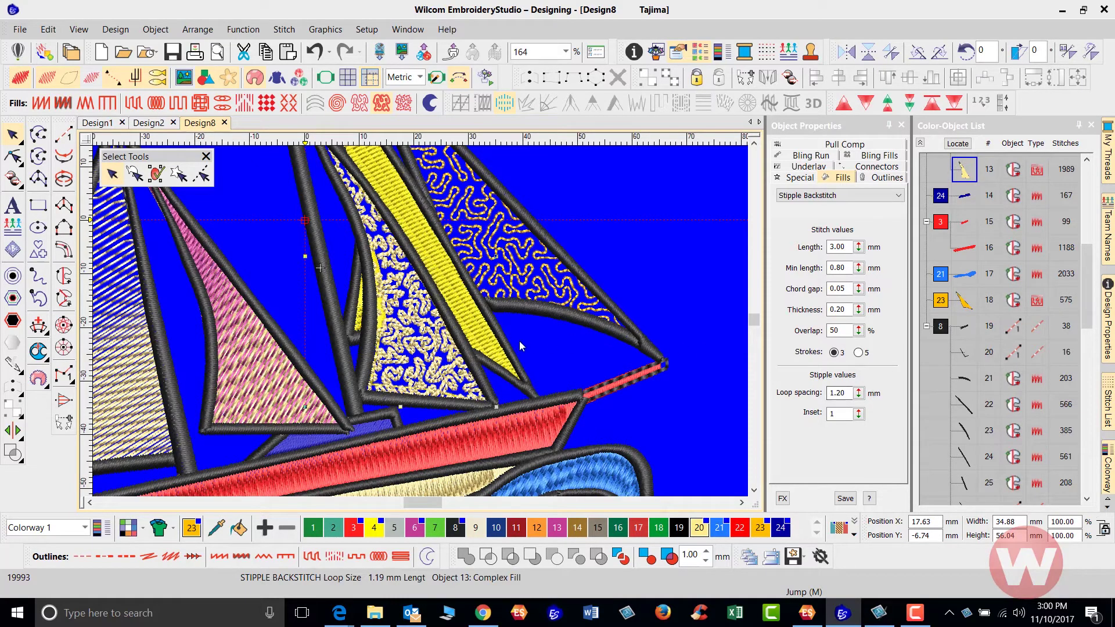
scroll(438, 295, up, 2)
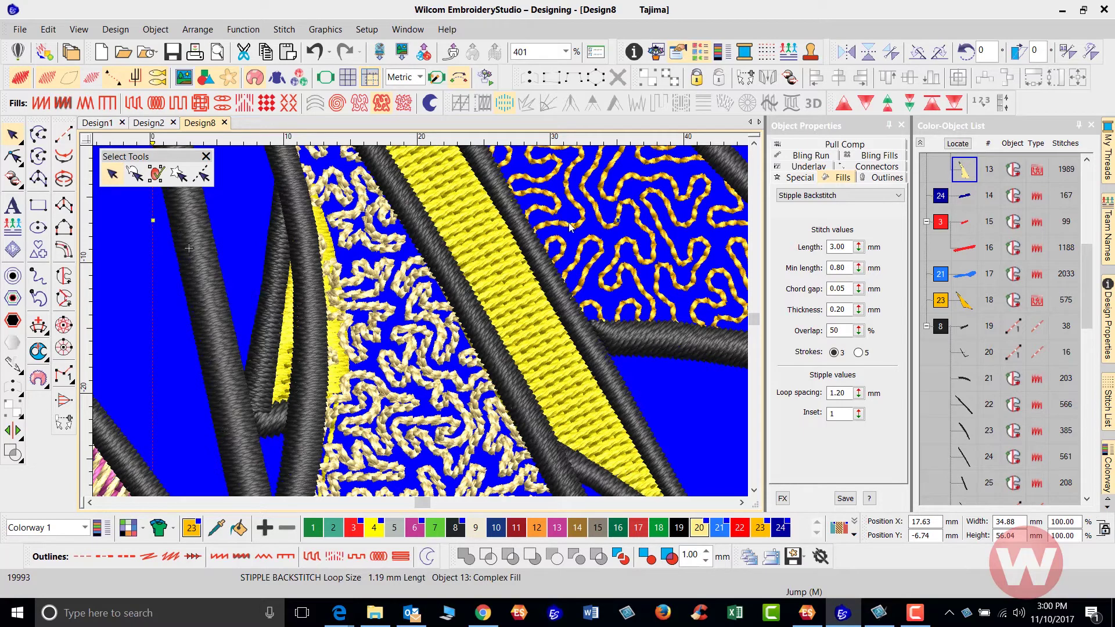
scroll(436, 323, down, 4)
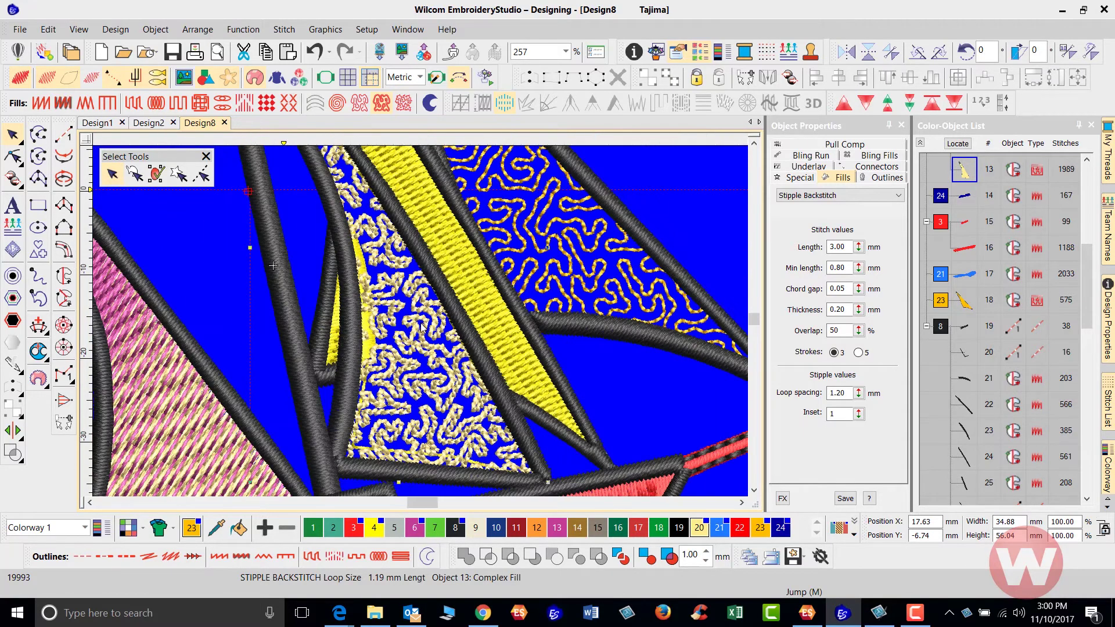
click(605, 287)
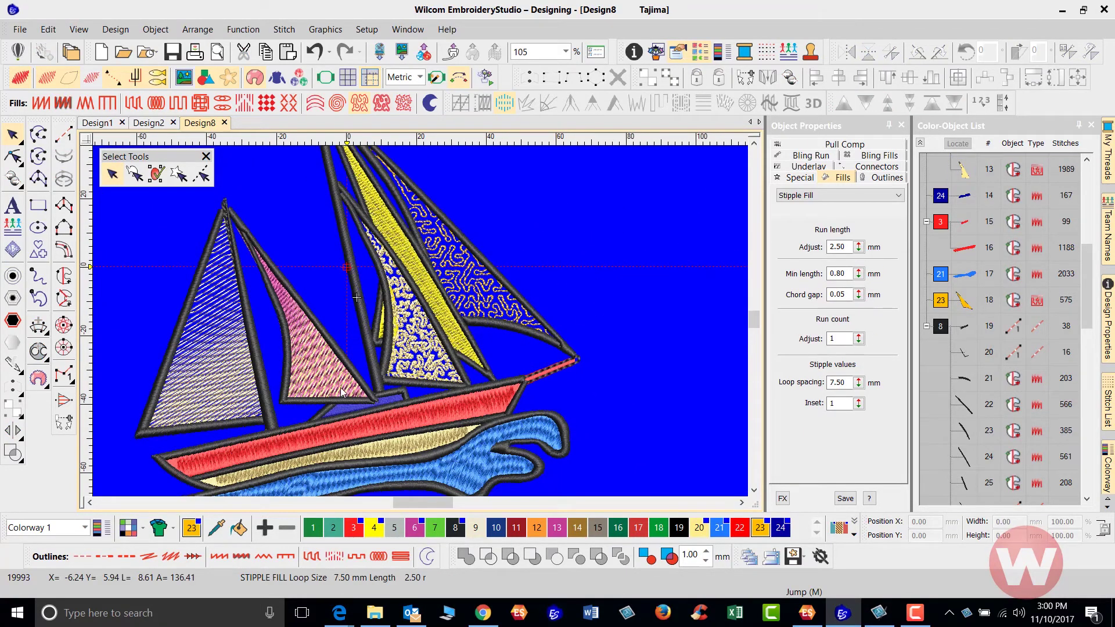
Apply the Stipple Stemstitch fill to the color-blended pink sail group.
scroll(411, 351, up, 1)
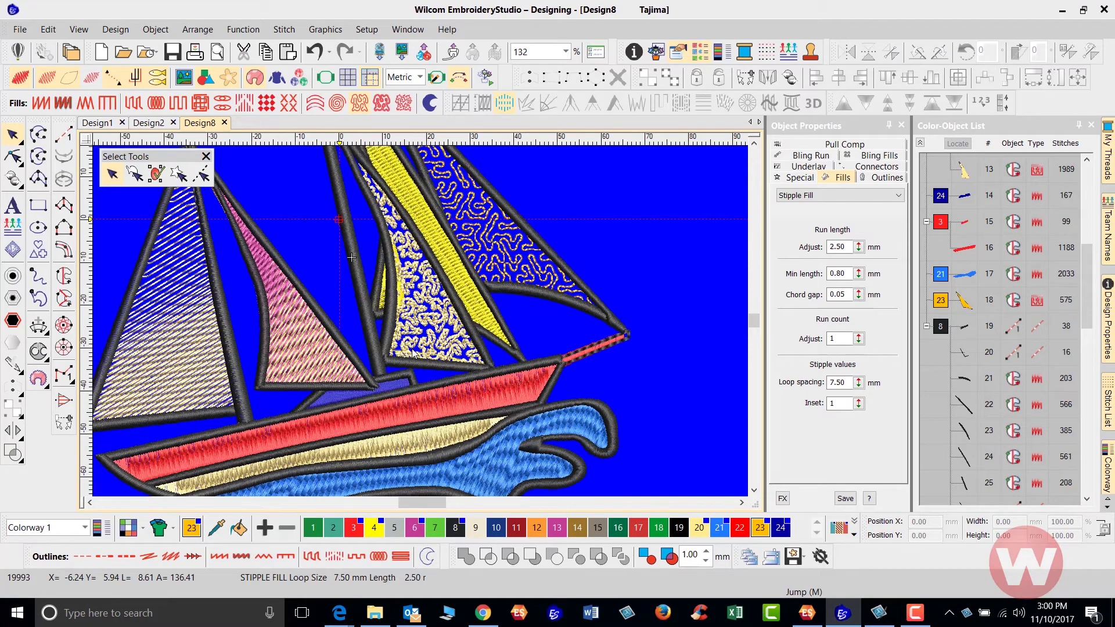
scroll(413, 351, up, 1)
scroll(406, 320, up, 2)
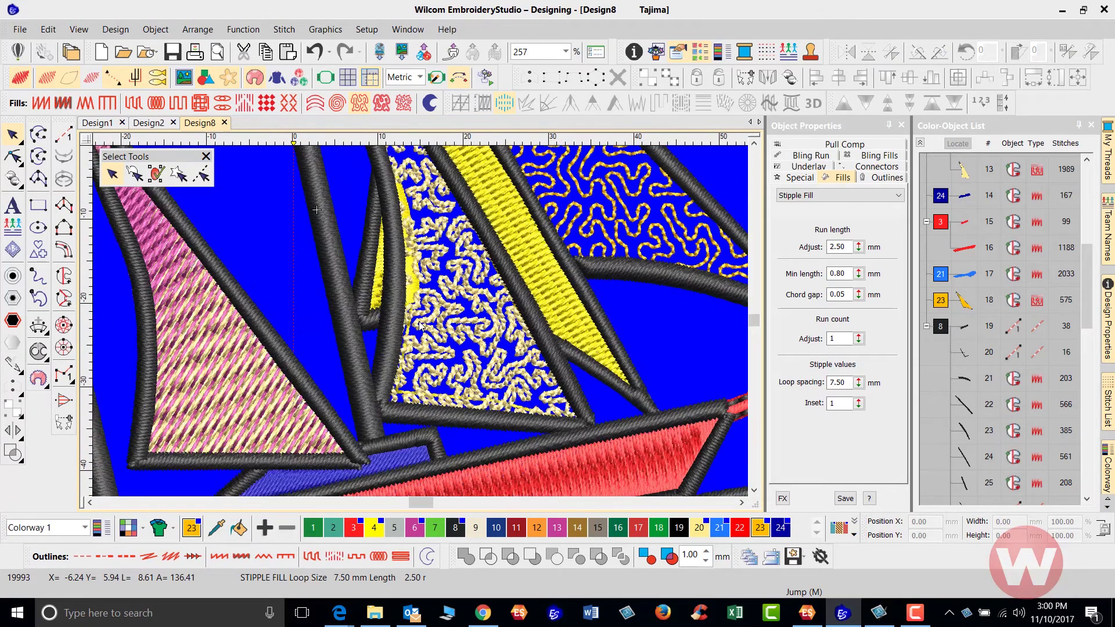
click(220, 356)
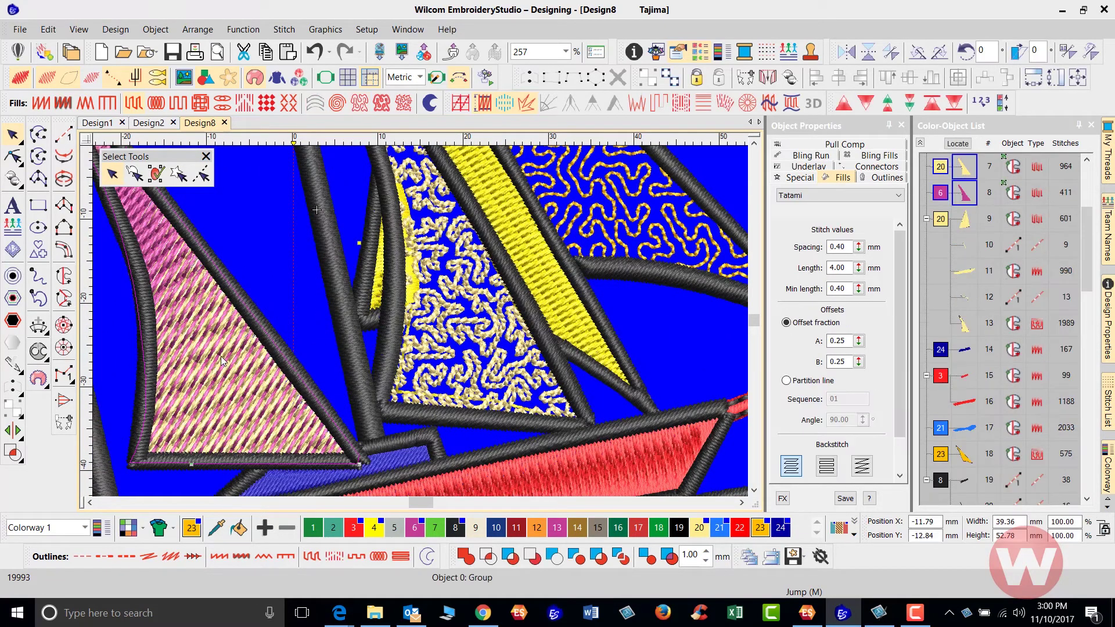
click(404, 105)
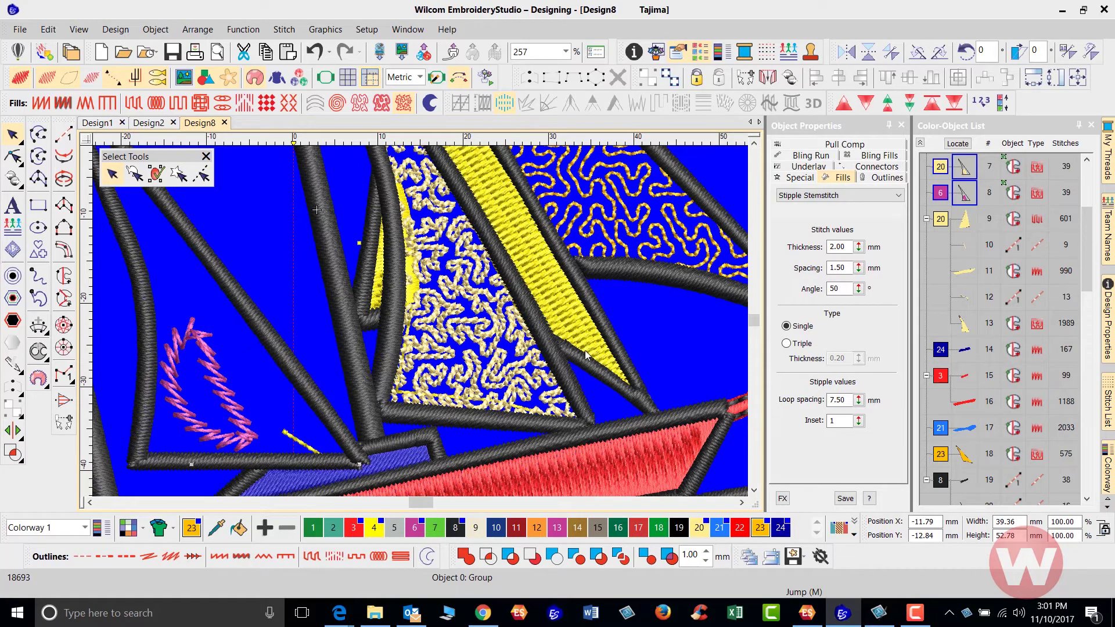
Set the stemstitch sail's loop spacing to 1.20 mm and recolor the group with color 4 yellow.
double_click(841, 400)
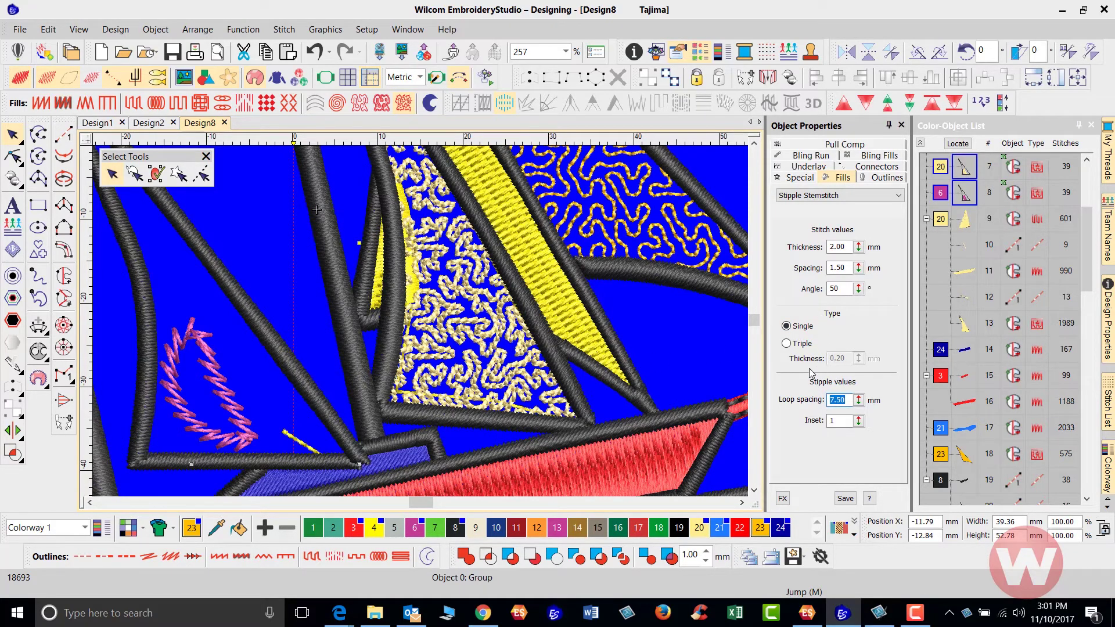
text(1.)
key(Return)
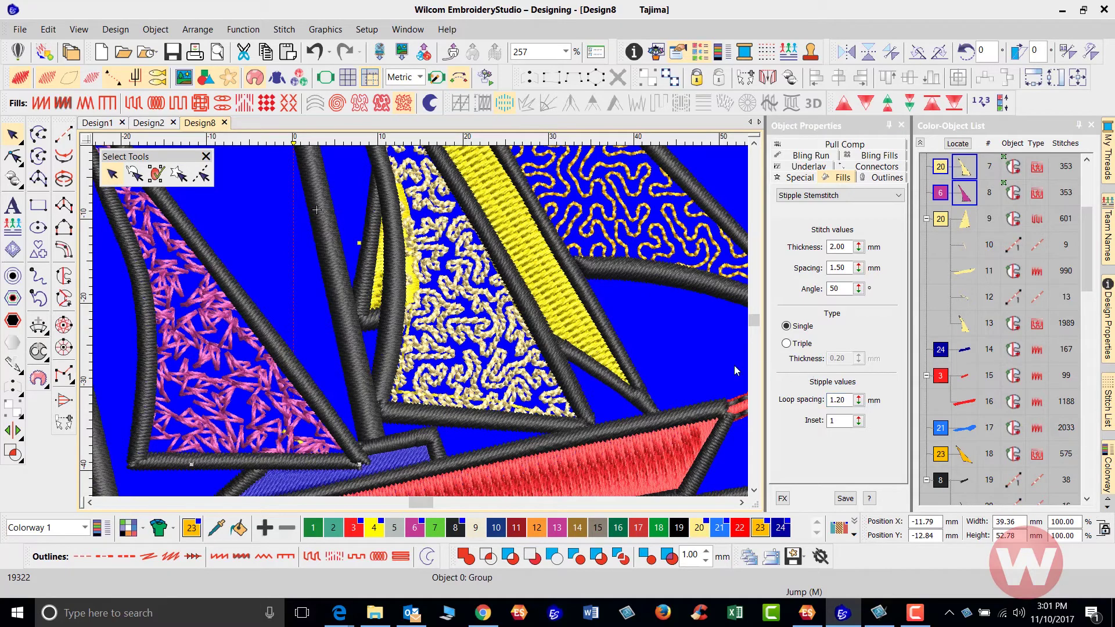
scroll(340, 314, down, 2)
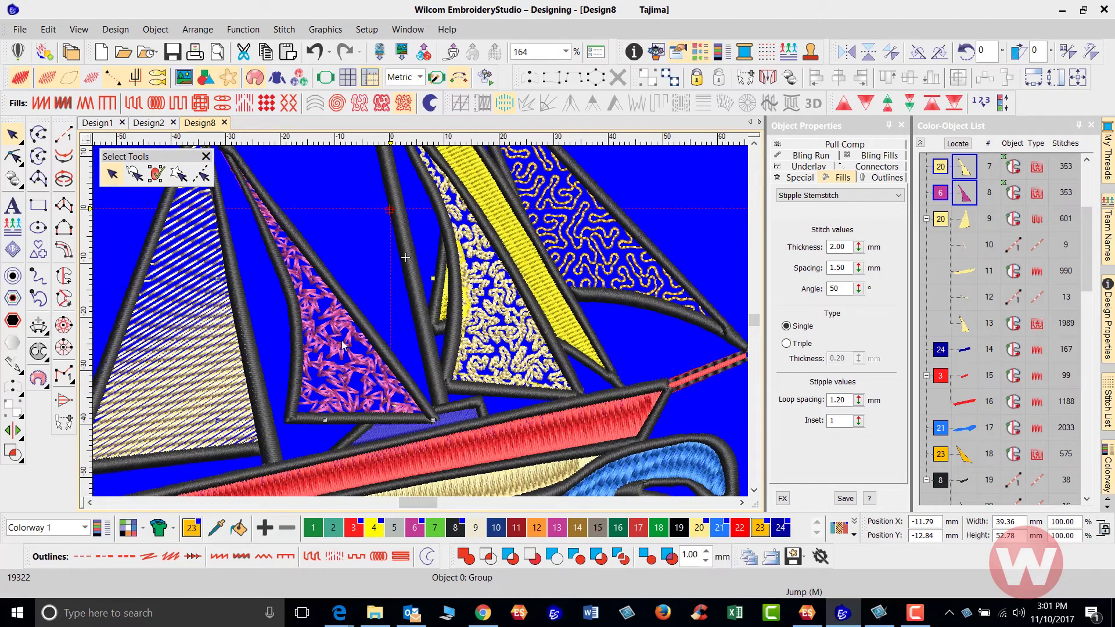
click(377, 530)
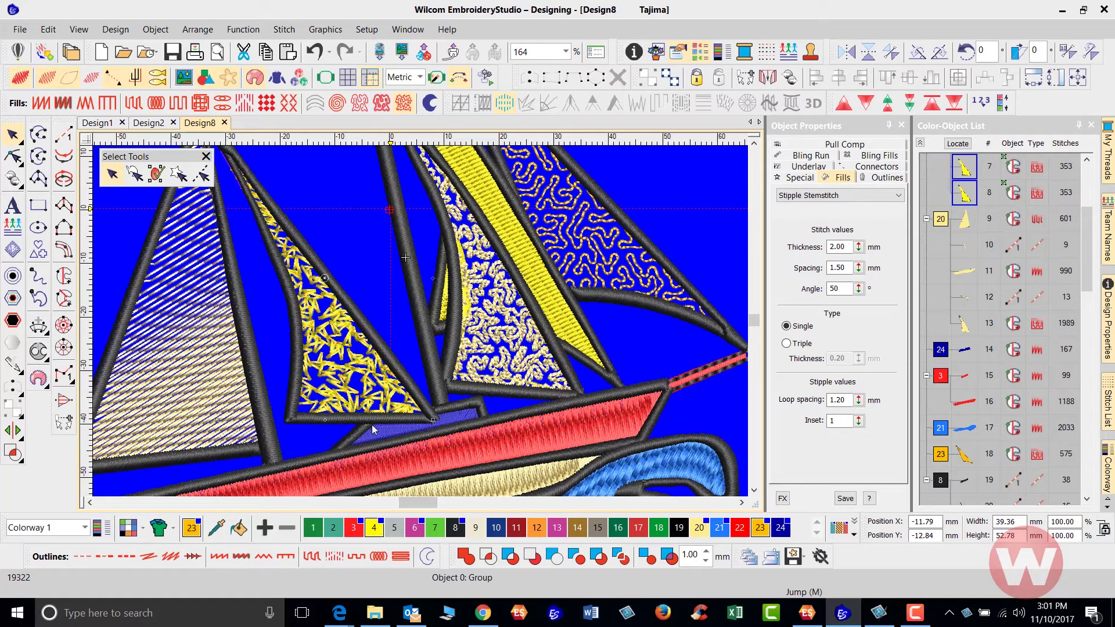
scroll(422, 326, up, 2)
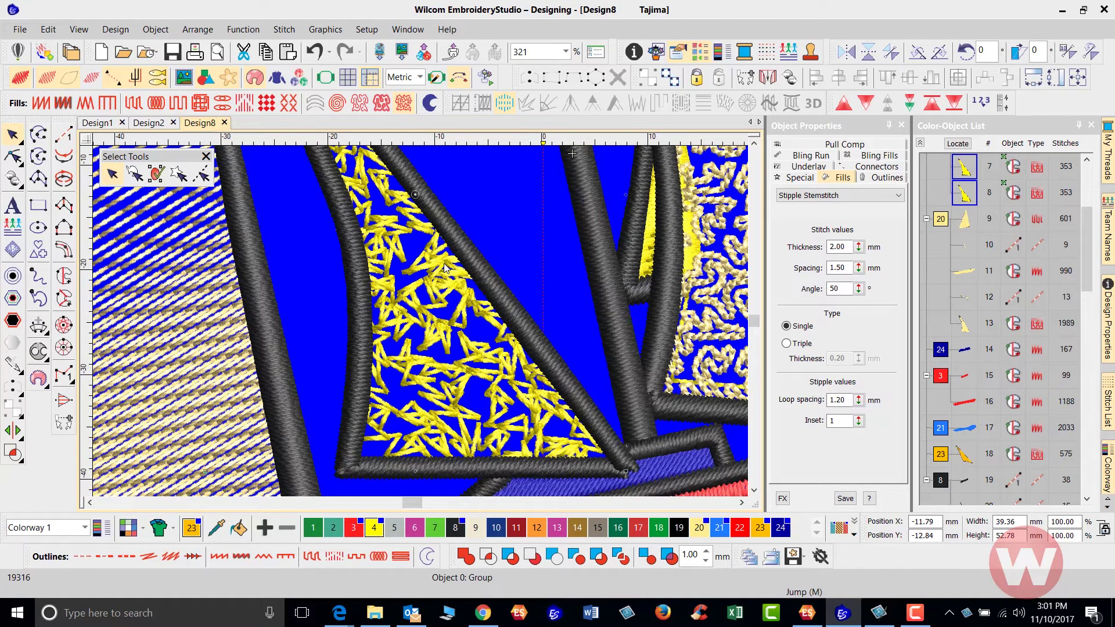
scroll(444, 268, down, 3)
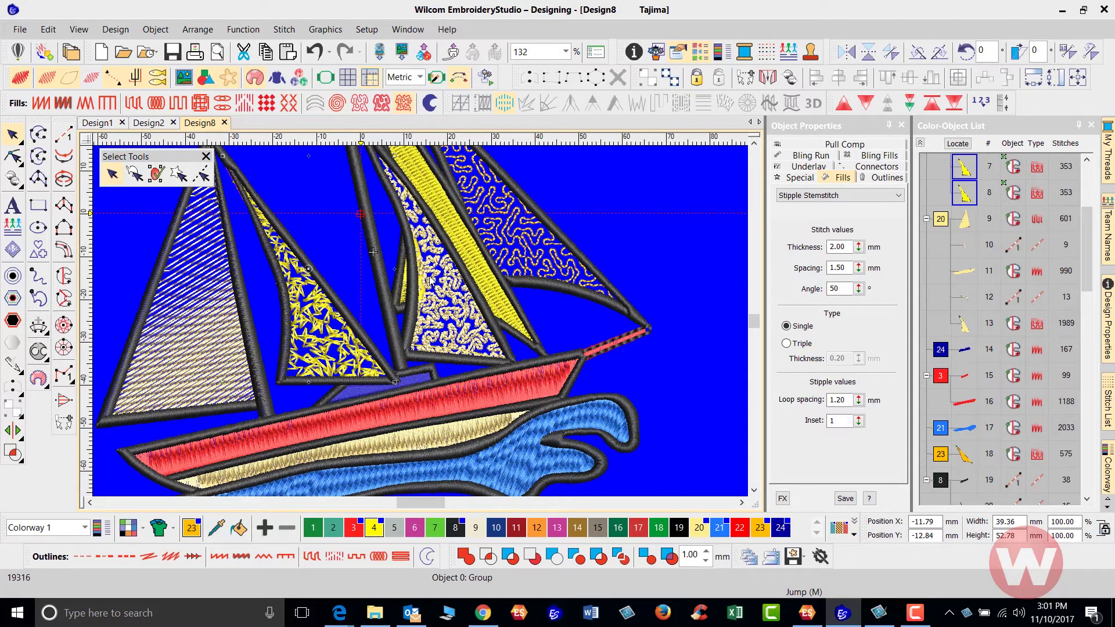
scroll(430, 279, up, 3)
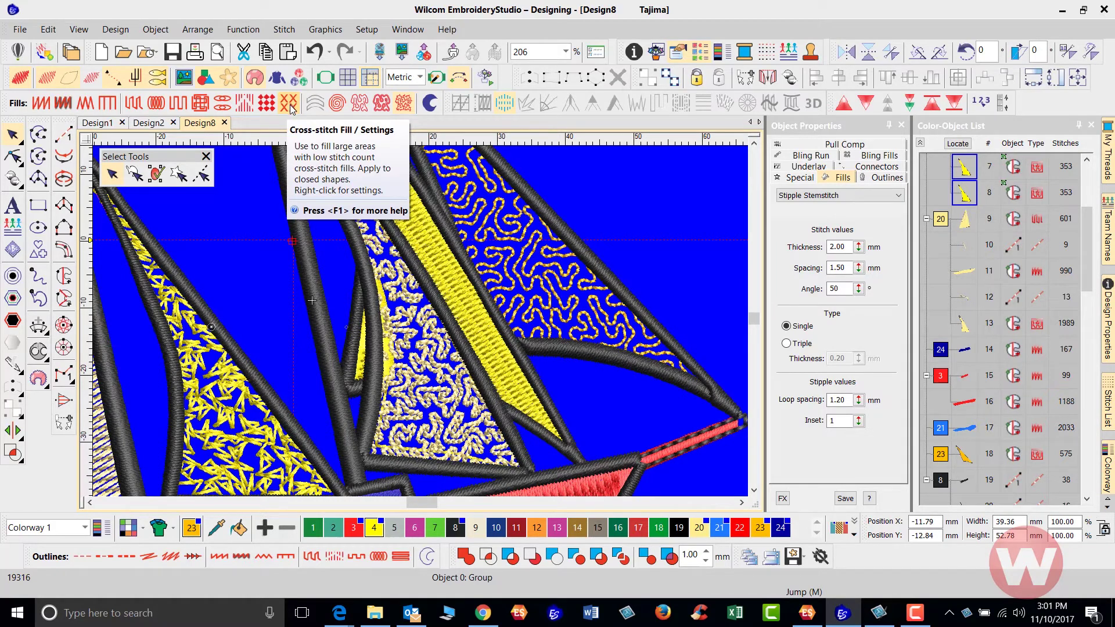
scroll(427, 327, down, 3)
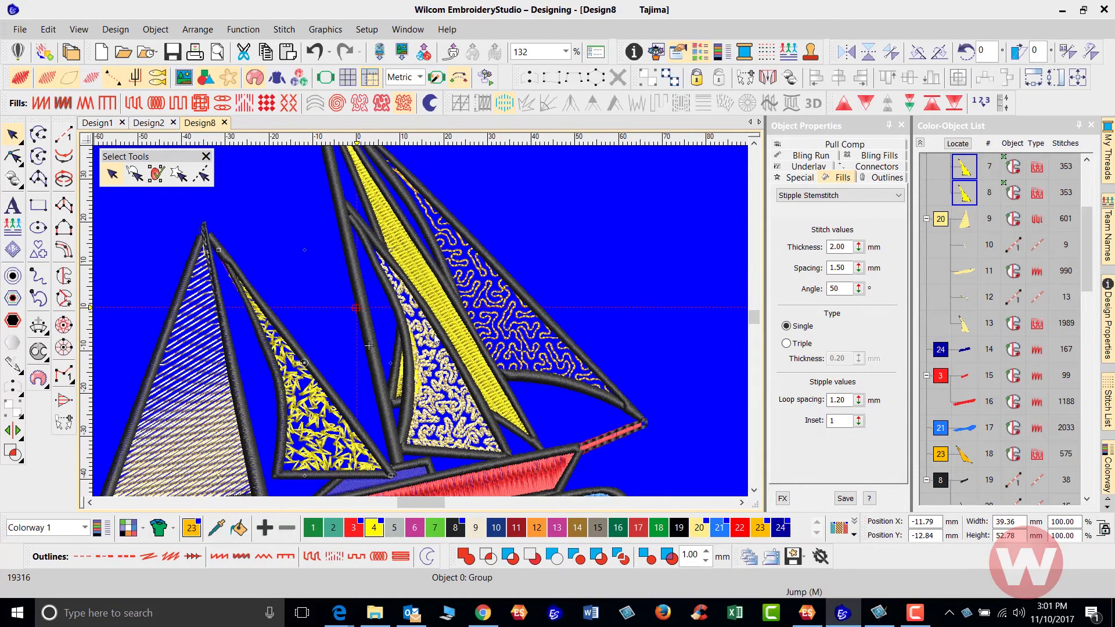
Apply the Cross Stitch fill to the long yellow sail between the backstitch and stemstitch sails.
scroll(417, 255, up, 3)
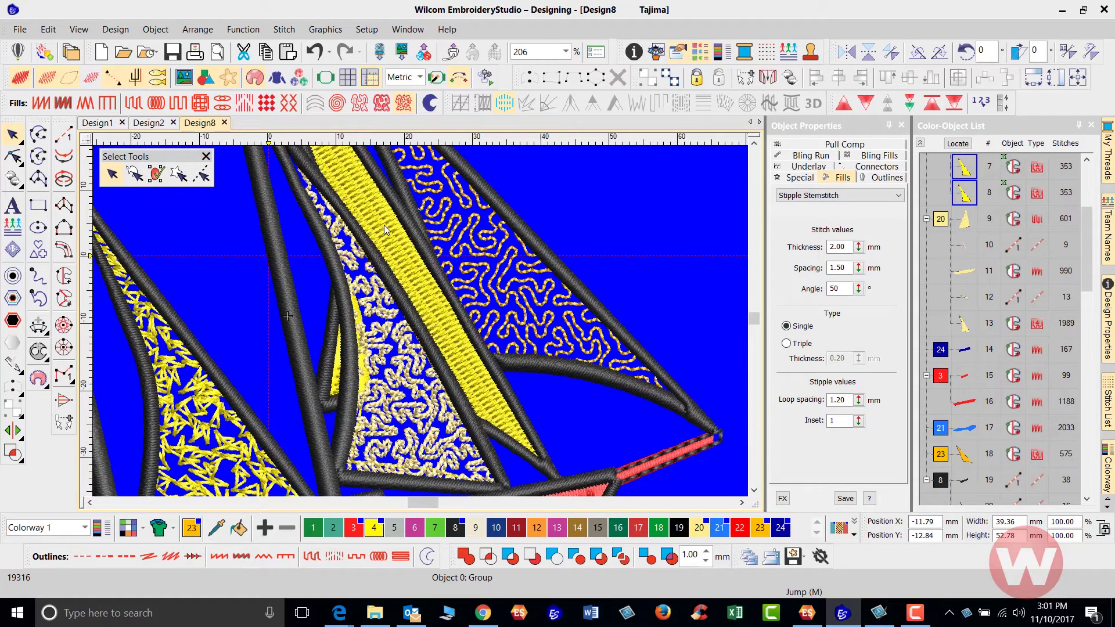
click(385, 224)
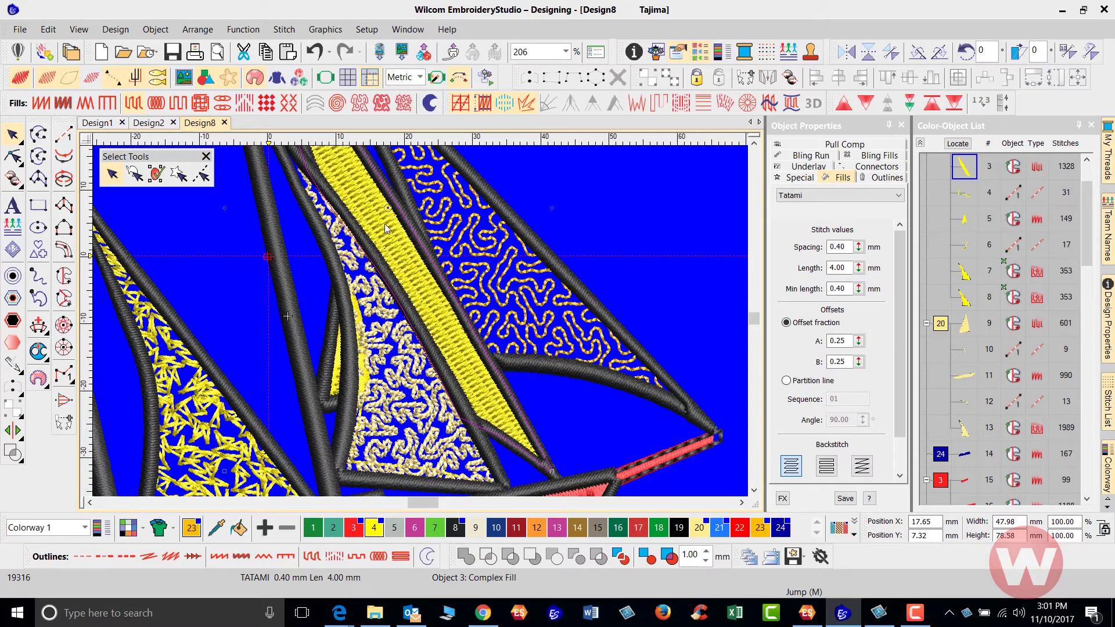
click(286, 107)
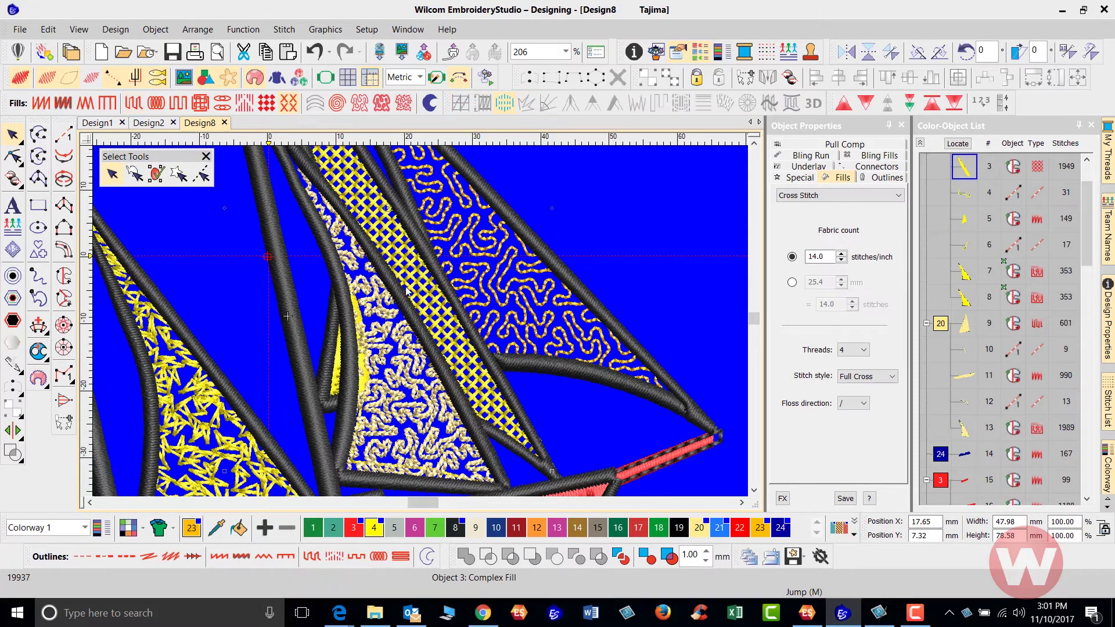
Try the Upright Cross stitch style on the cross-stitched sail and restore Full Cross.
scroll(415, 293, up, 3)
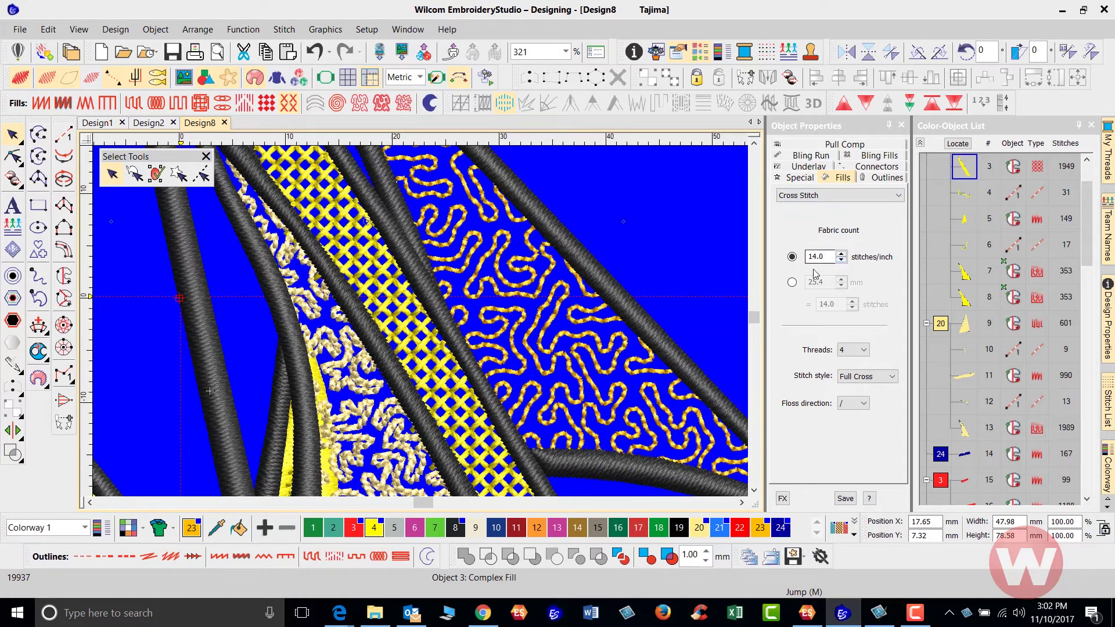
click(894, 378)
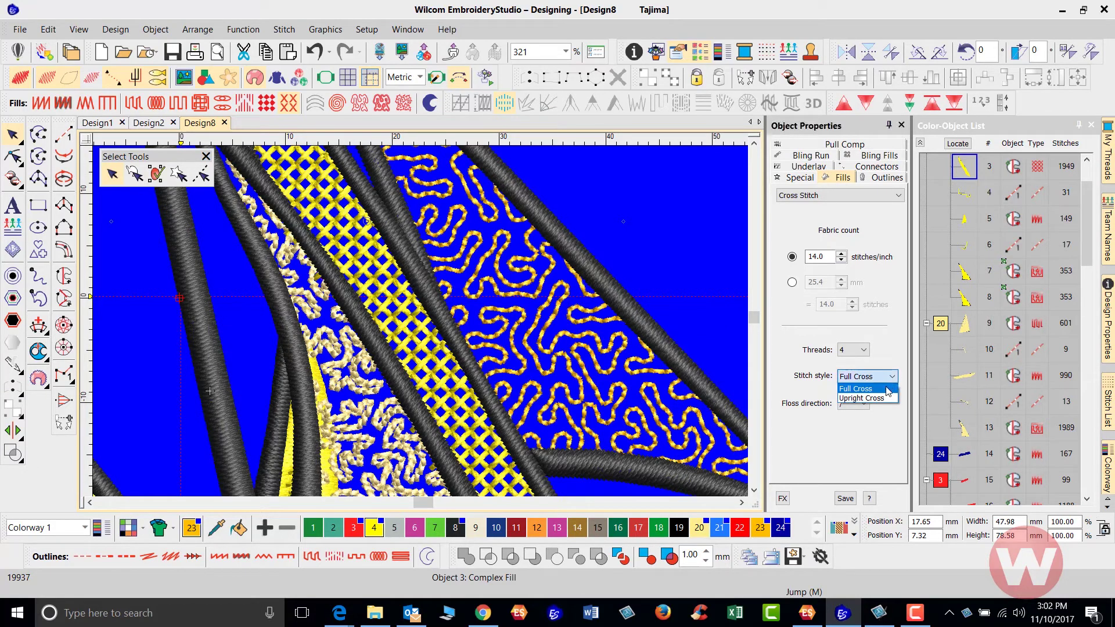
click(882, 399)
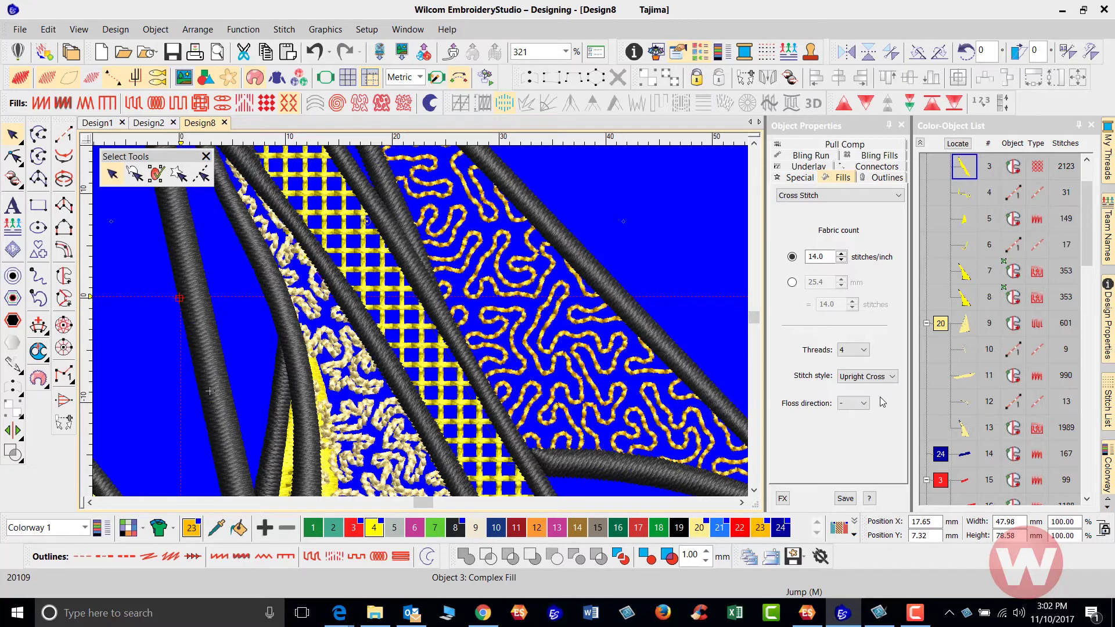
click(885, 377)
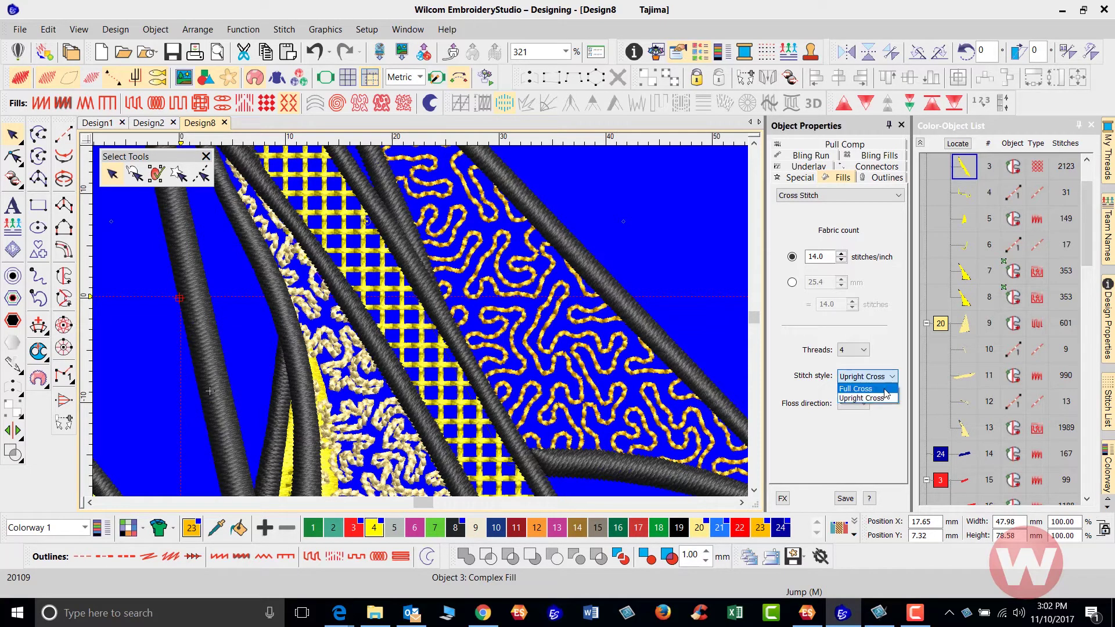
click(886, 393)
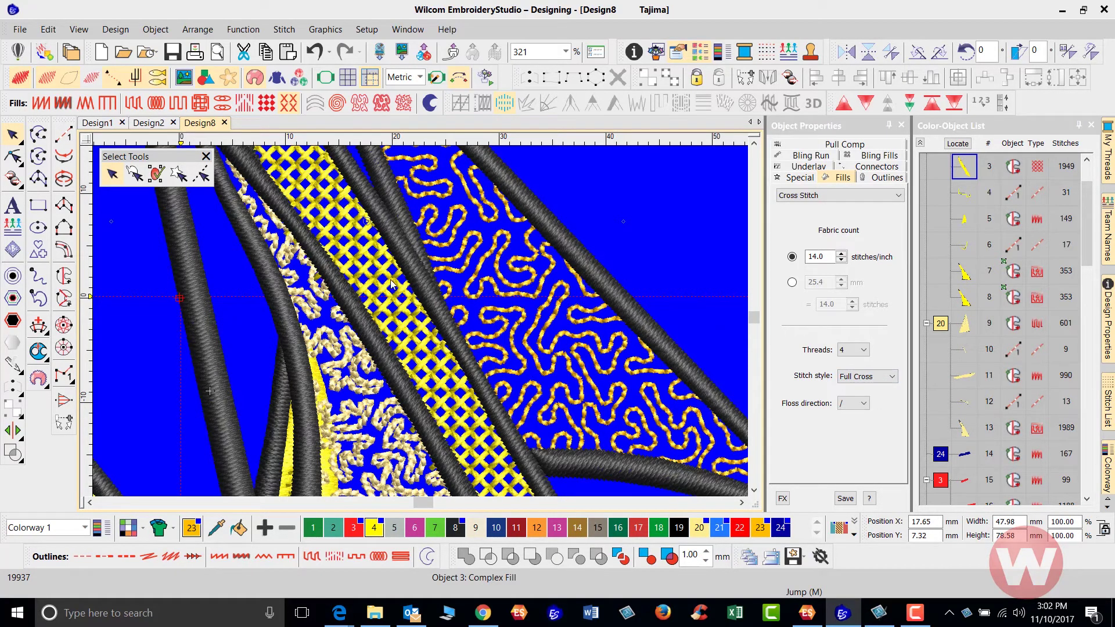
Set the cross-stitched sail's threads to 2 and its floss direction to \.
click(864, 350)
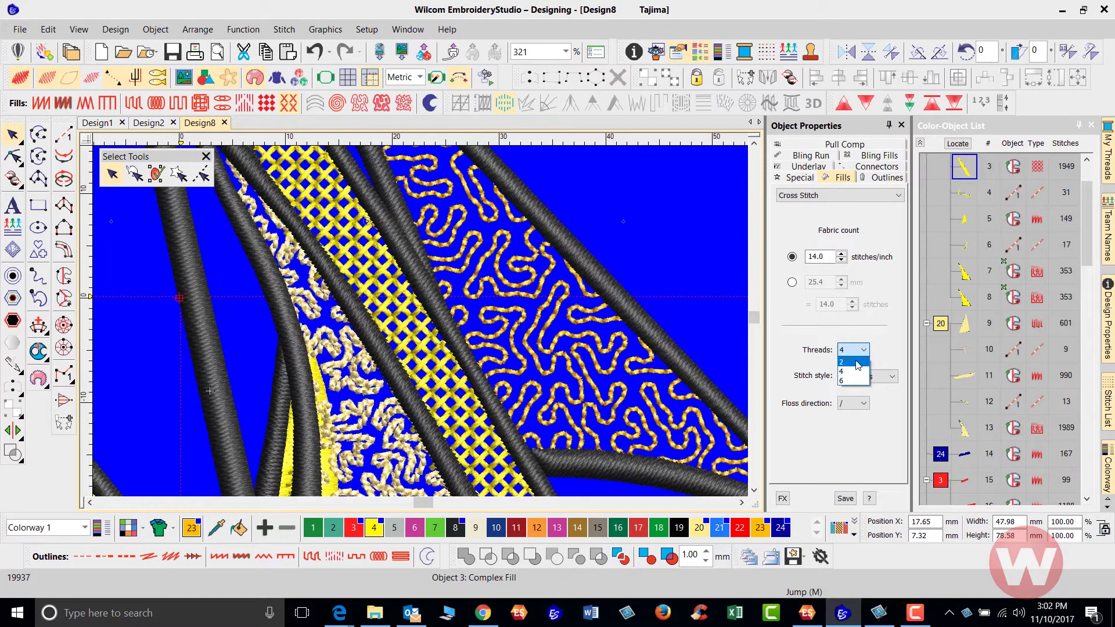
click(855, 366)
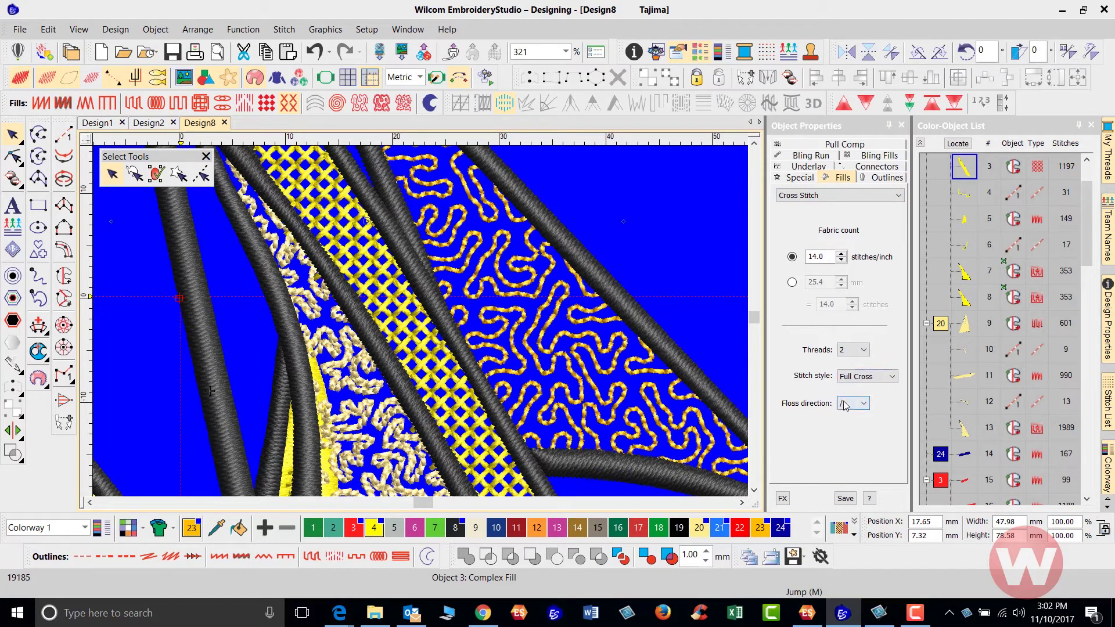
click(864, 403)
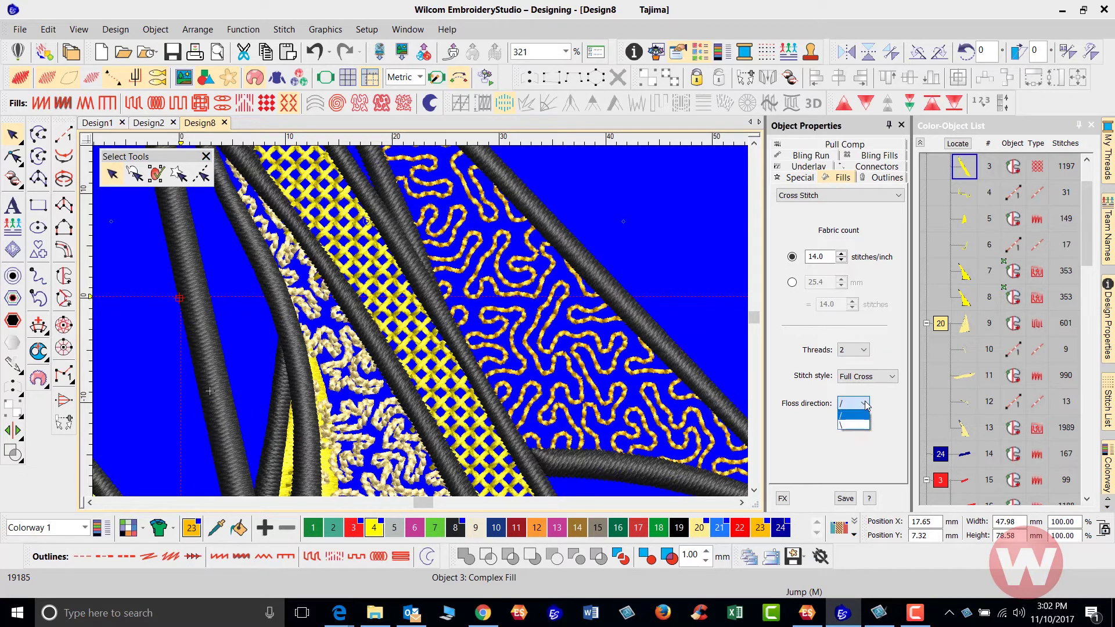
click(851, 424)
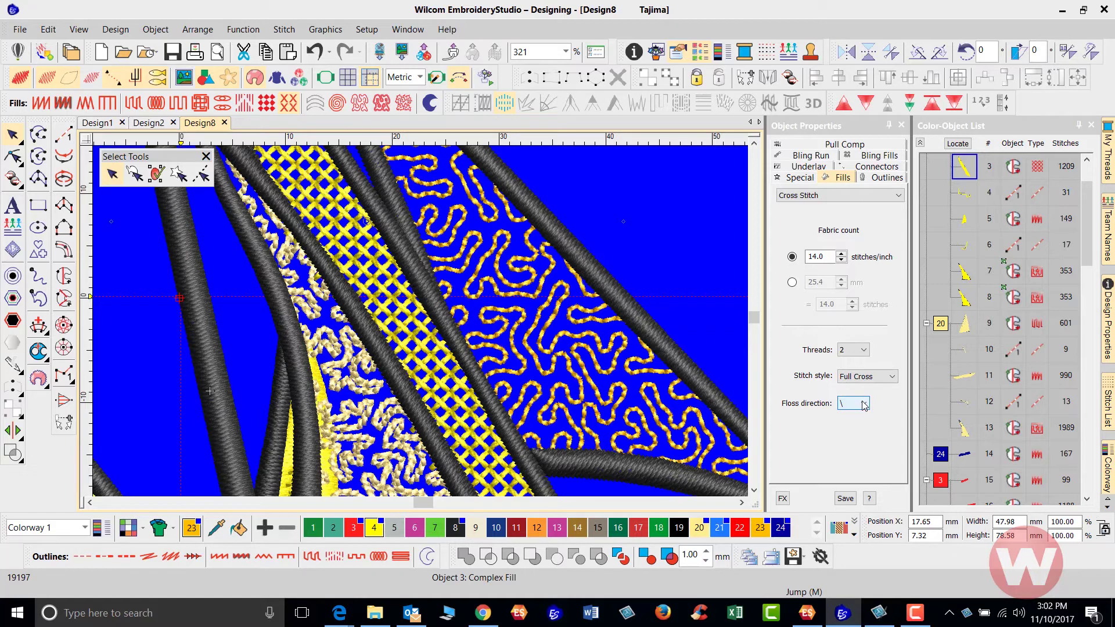
Lower the cross stitch fabric count to 13.0 stitches/inch.
click(840, 260)
click(841, 261)
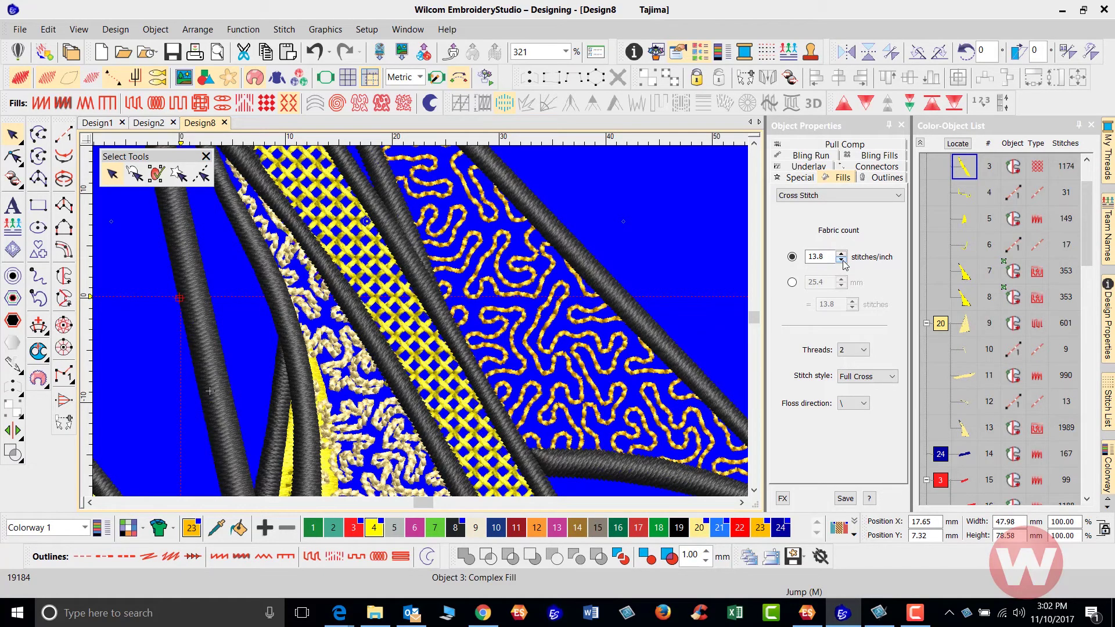
click(841, 260)
click(841, 260)
click(841, 261)
click(841, 260)
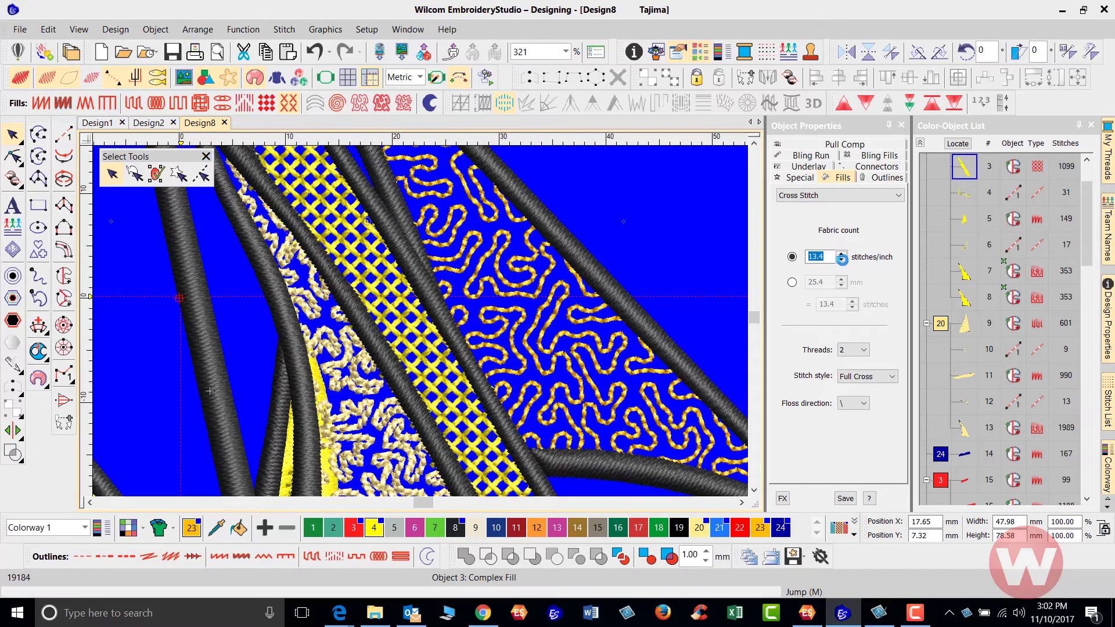
click(841, 260)
click(841, 261)
click(841, 260)
click(841, 260)
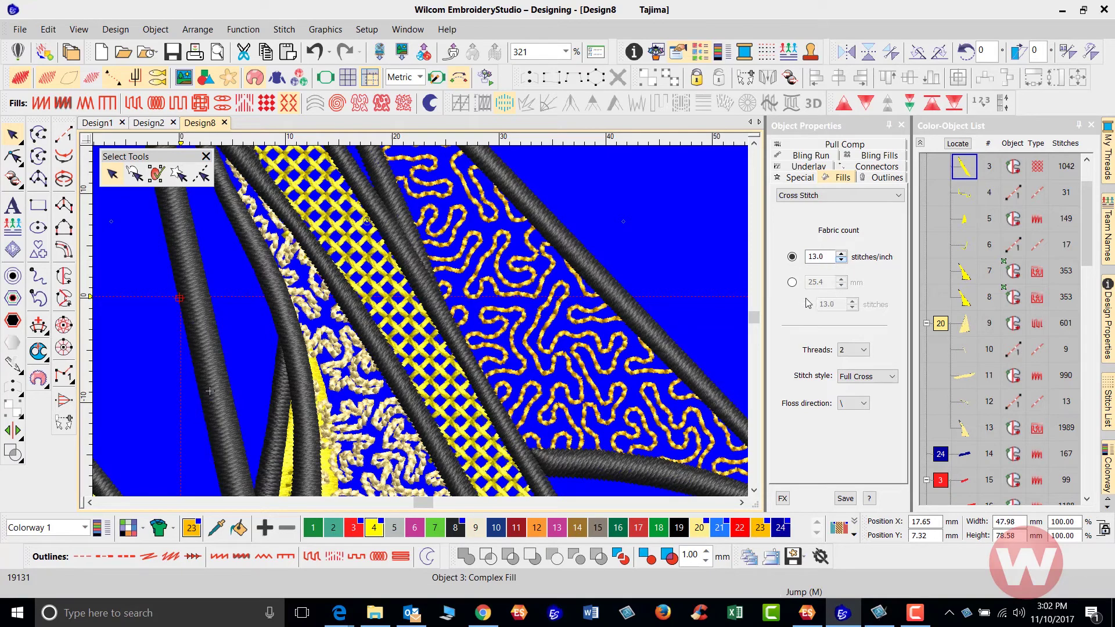
Switch the cross stitch fabric count to the millimetre definition, reduce it to 24.1 mm and deselect the sail.
click(793, 282)
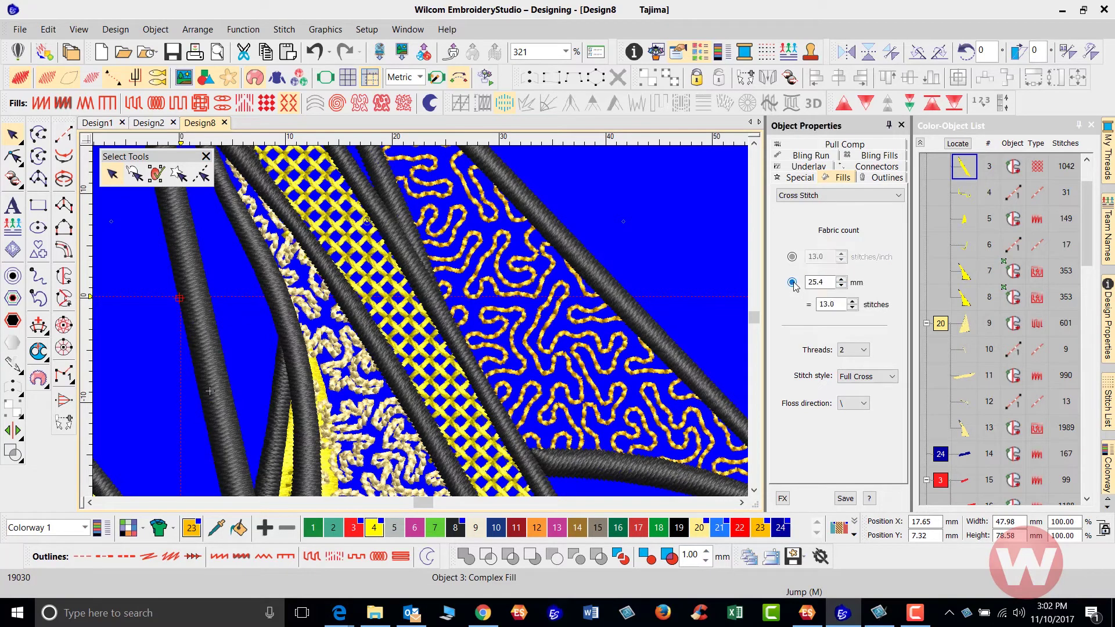
click(842, 285)
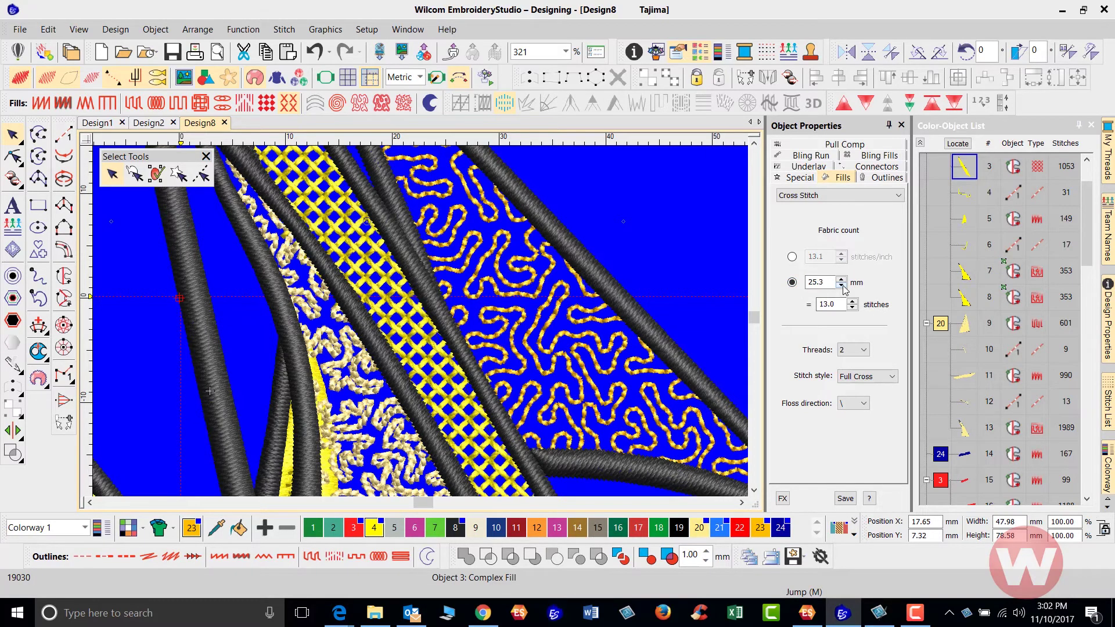
click(842, 285)
click(841, 286)
click(841, 284)
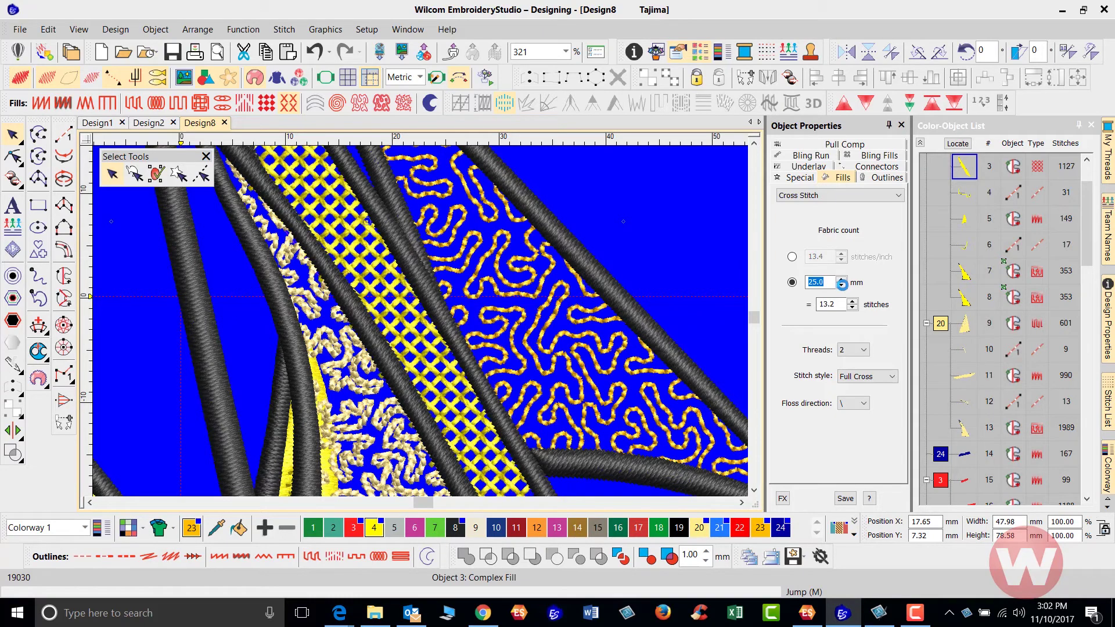
click(841, 284)
click(841, 285)
click(841, 284)
key(Down)
key(Down)
key(Down)
key(Down)
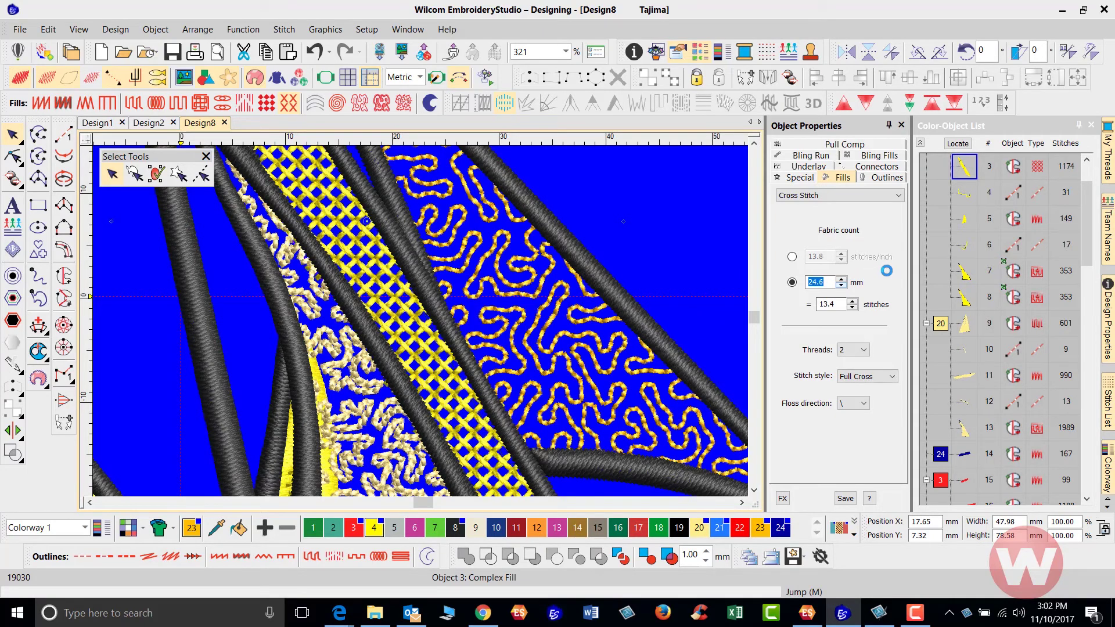
key(Down)
key(Down)
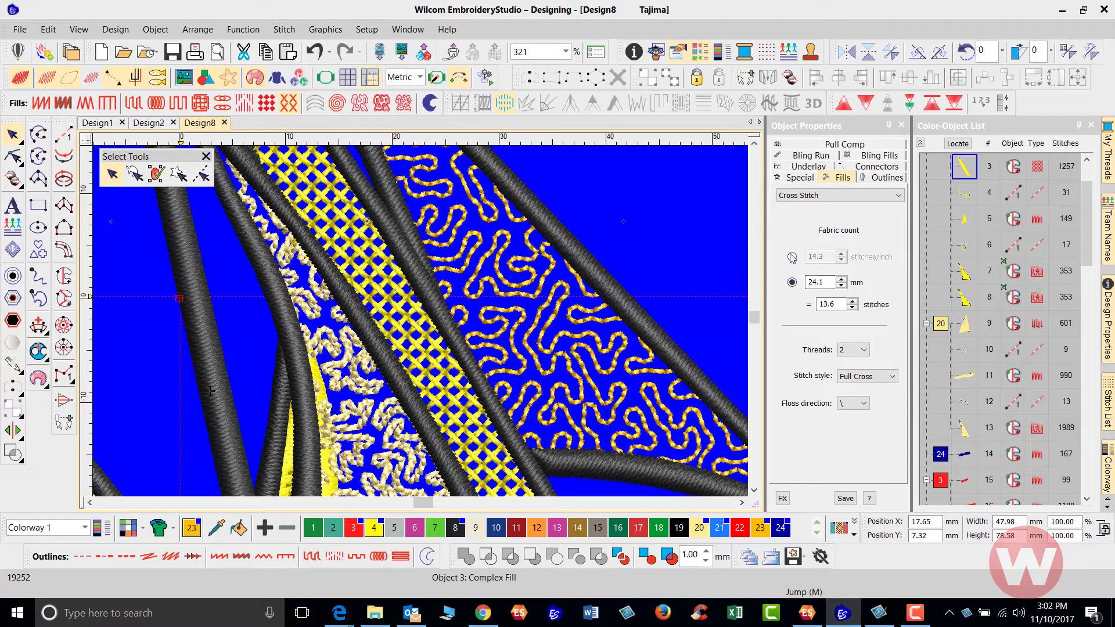
key(Escape)
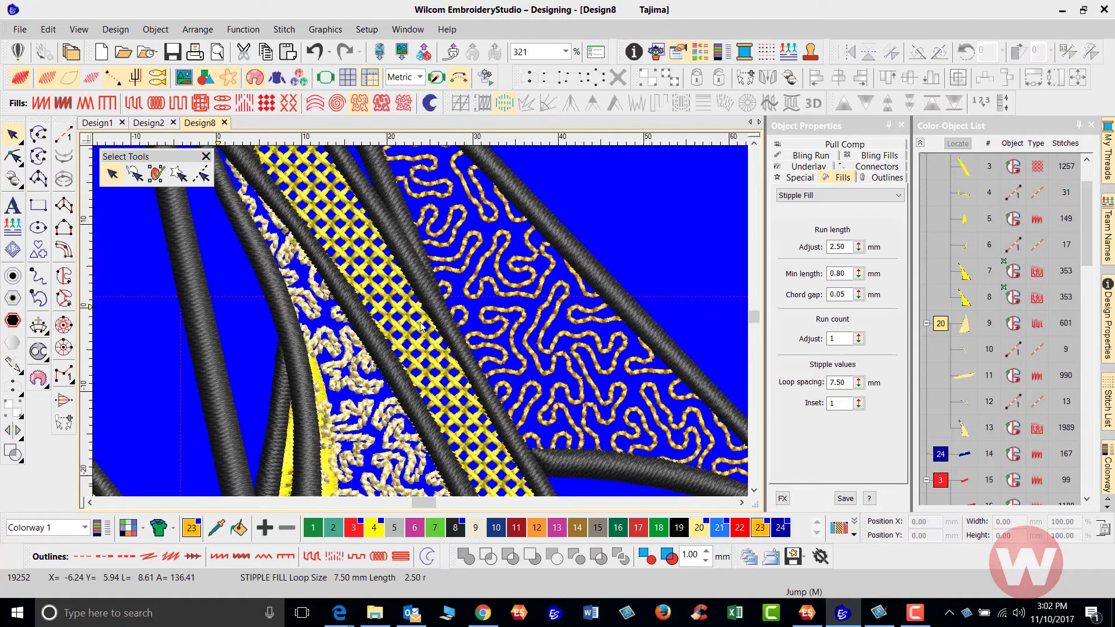
Apply the Tatami fill to the blue wave below the hull and recolor it with color 20 cream.
scroll(421, 328, down, 2)
scroll(422, 327, down, 2)
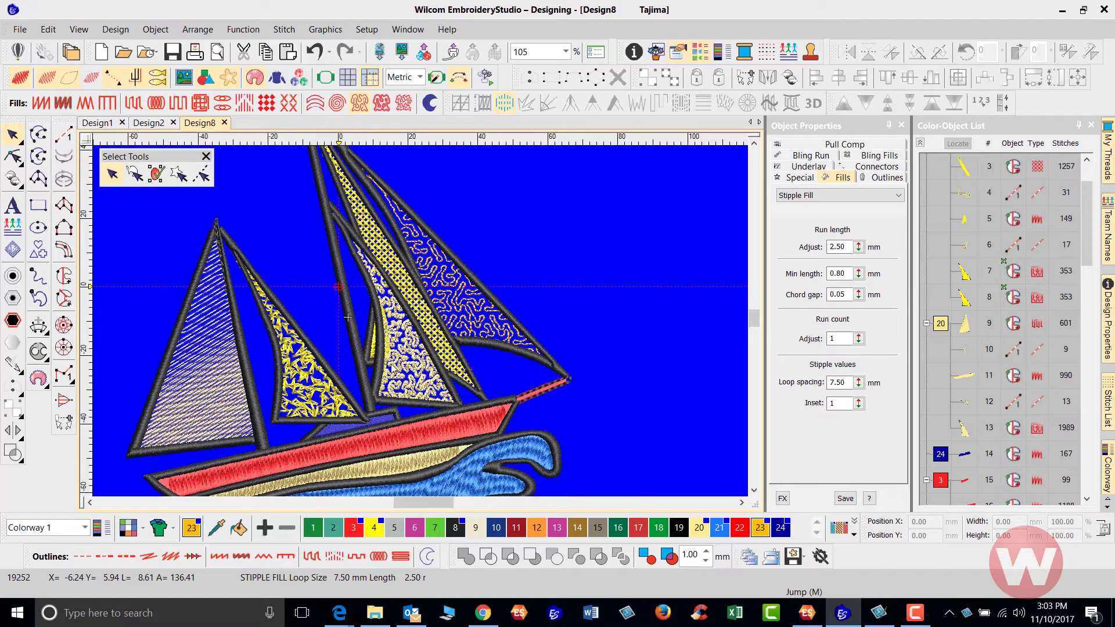
key(shift+z)
scroll(414, 359, up, 3)
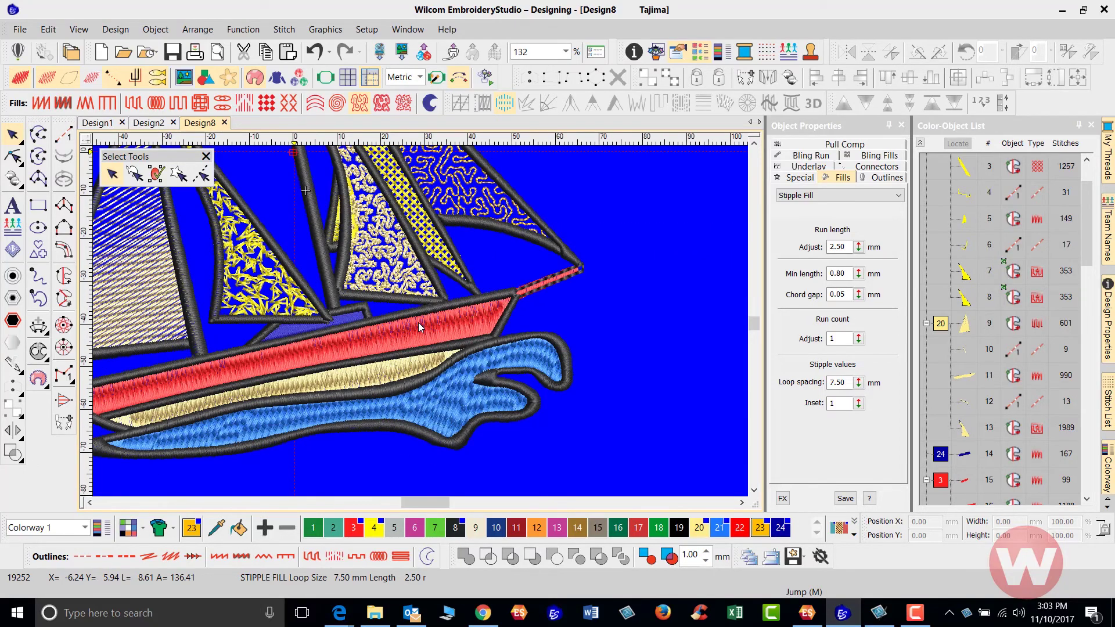
scroll(421, 321, up, 1)
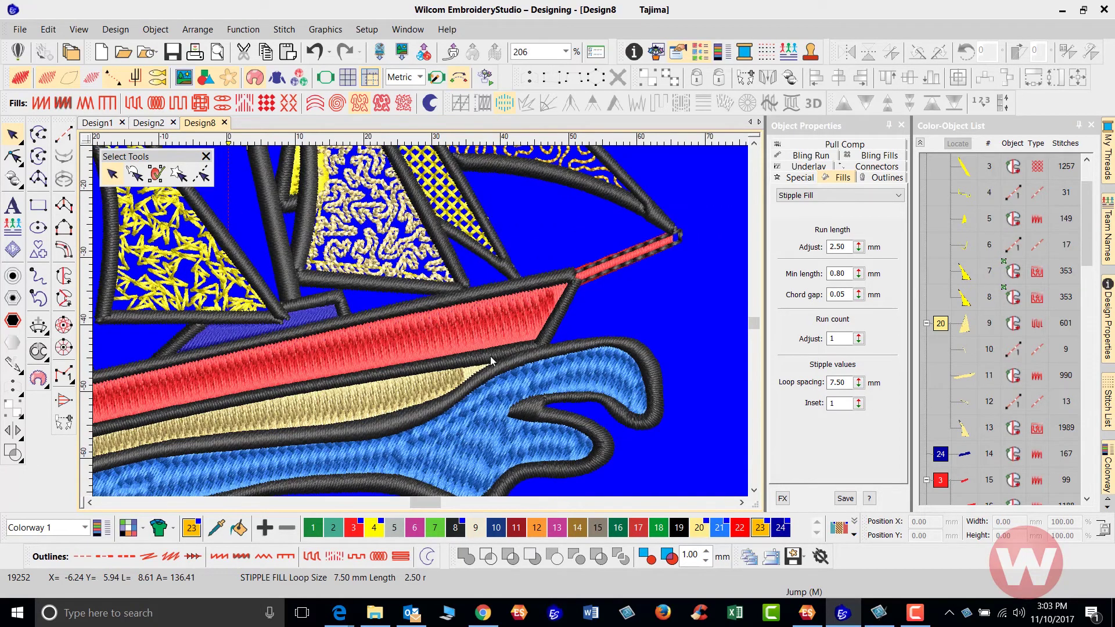
click(468, 438)
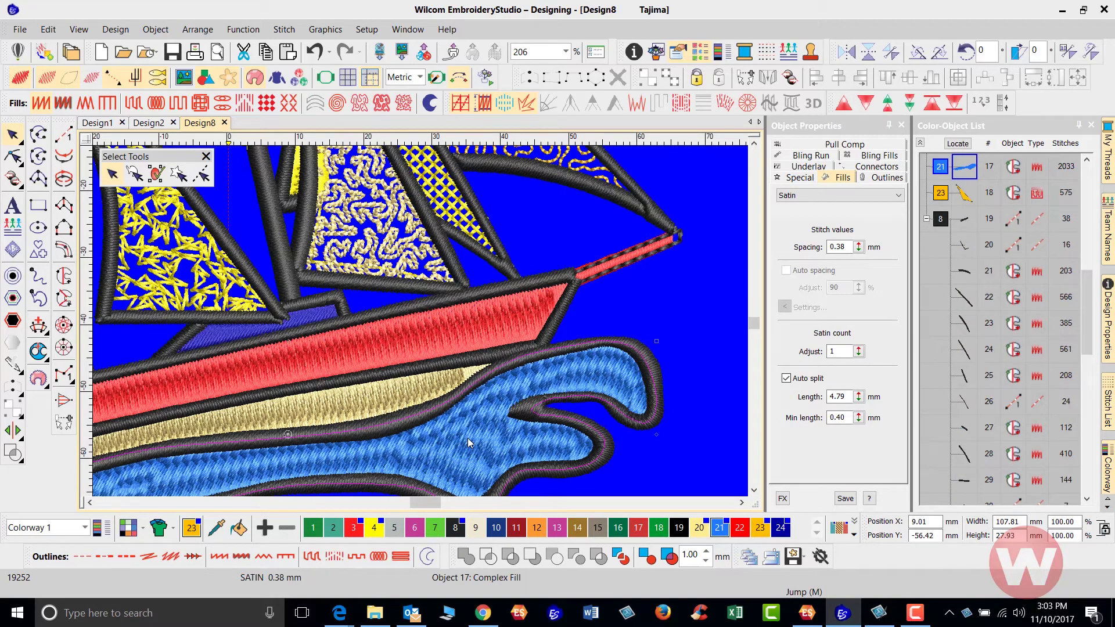
click(133, 104)
scroll(441, 322, down, 1)
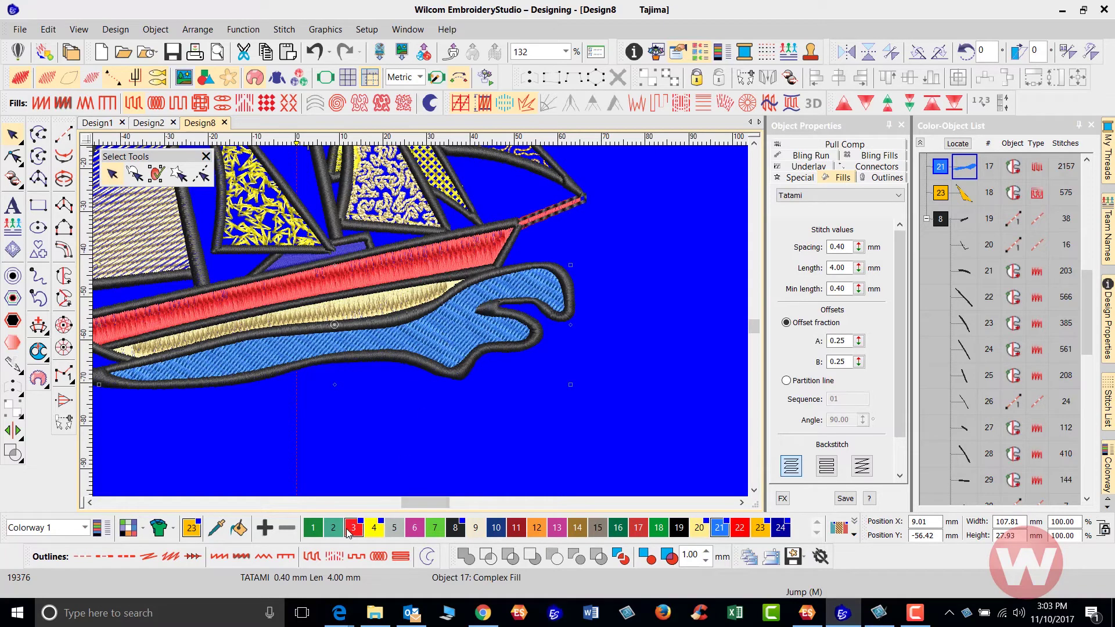
click(700, 531)
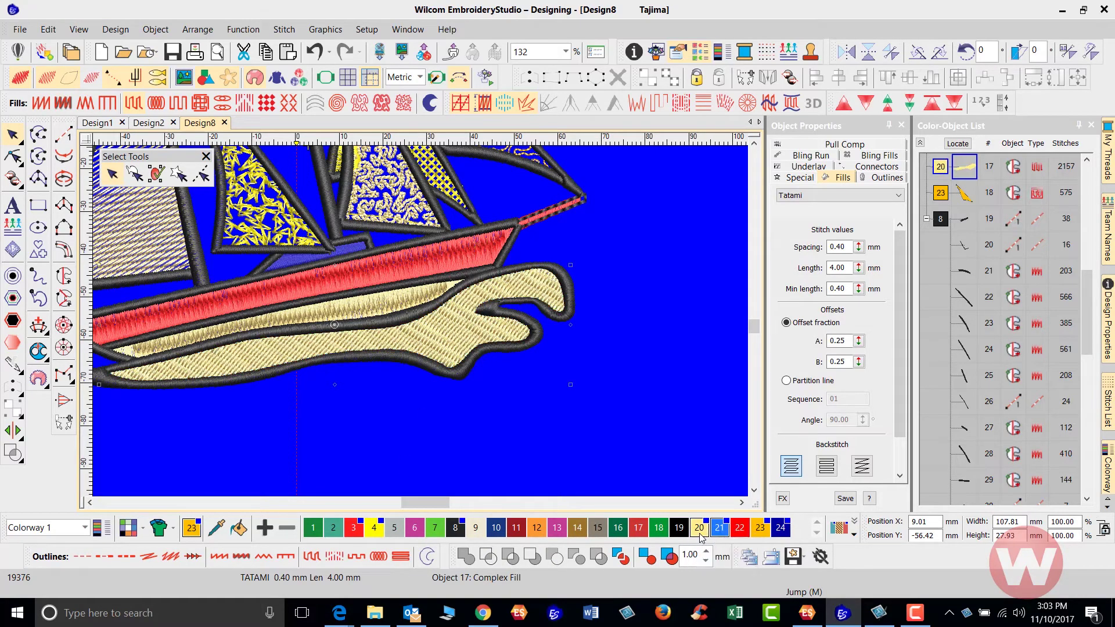
Turn off the first underlay of the cream tatami wave.
scroll(412, 331, up, 2)
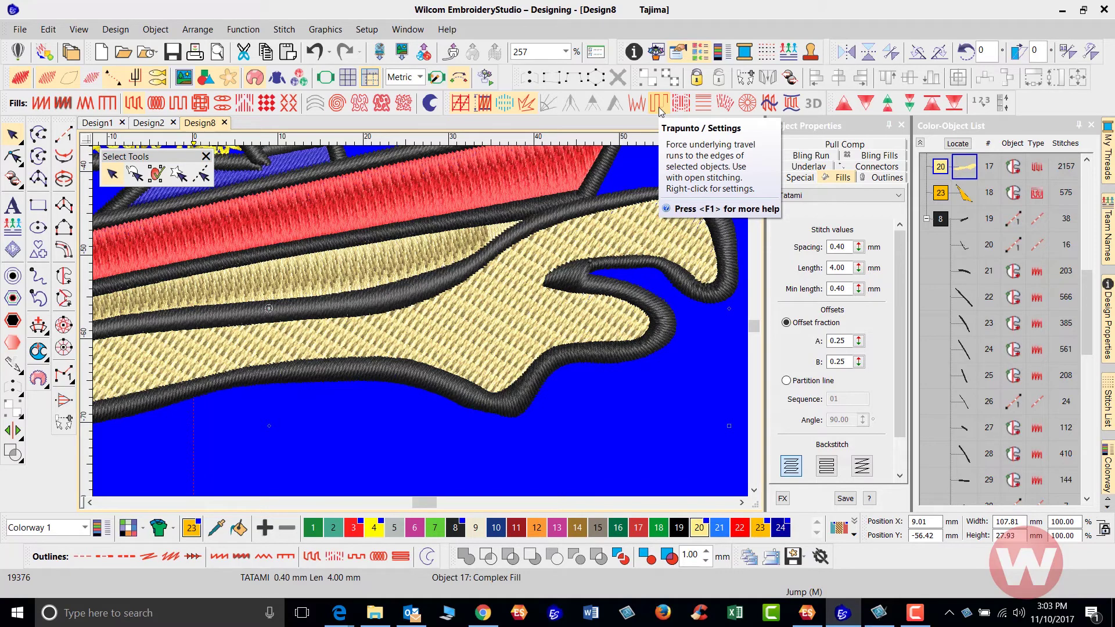
click(512, 316)
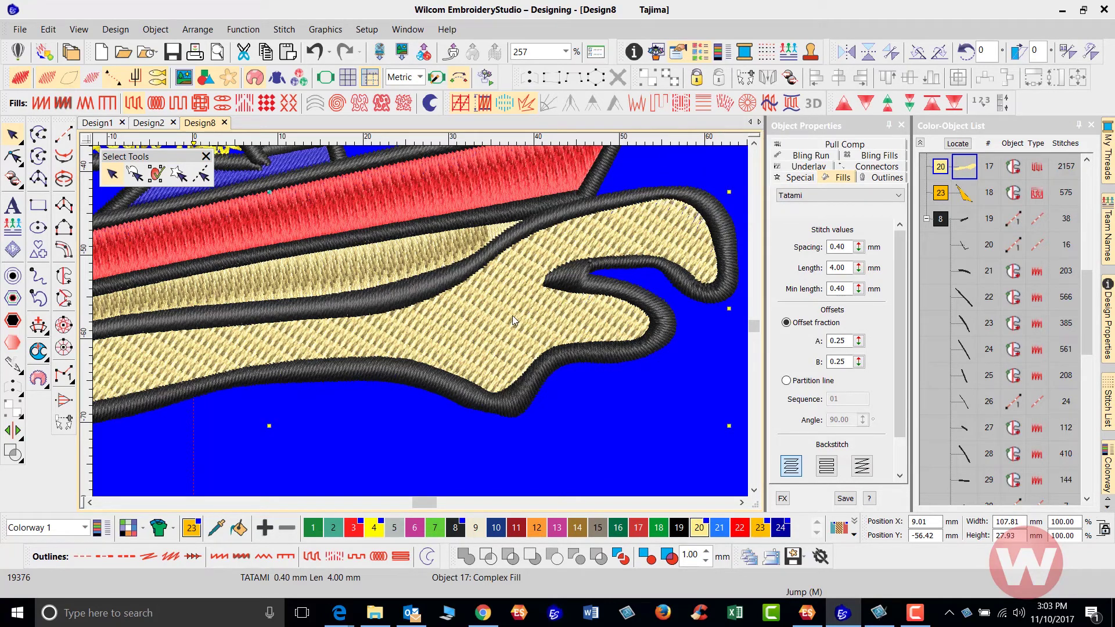
click(807, 168)
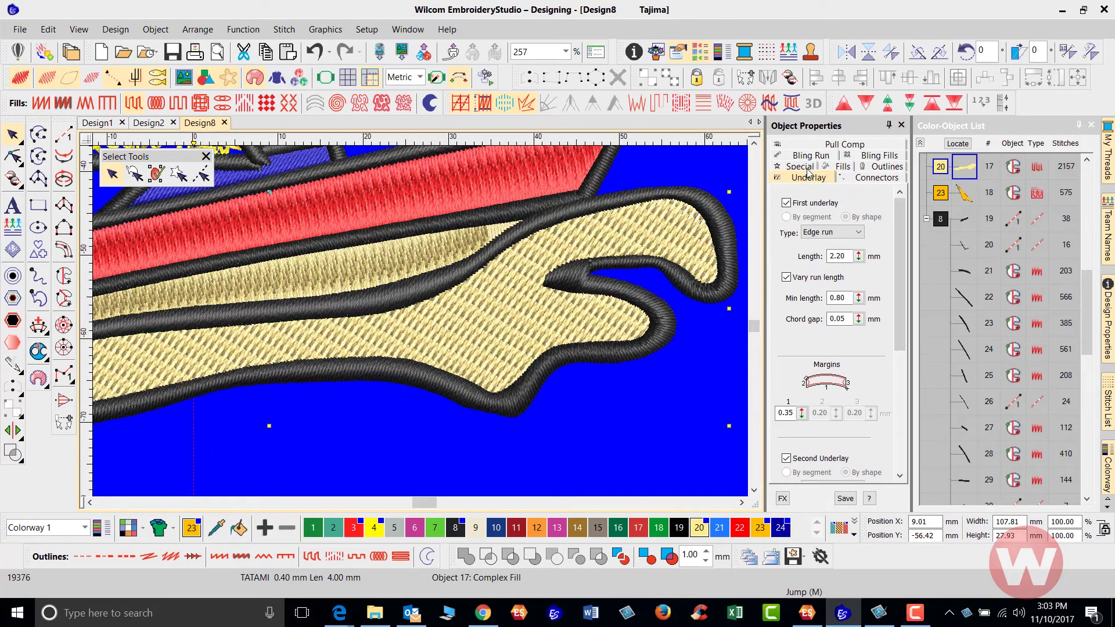
click(786, 202)
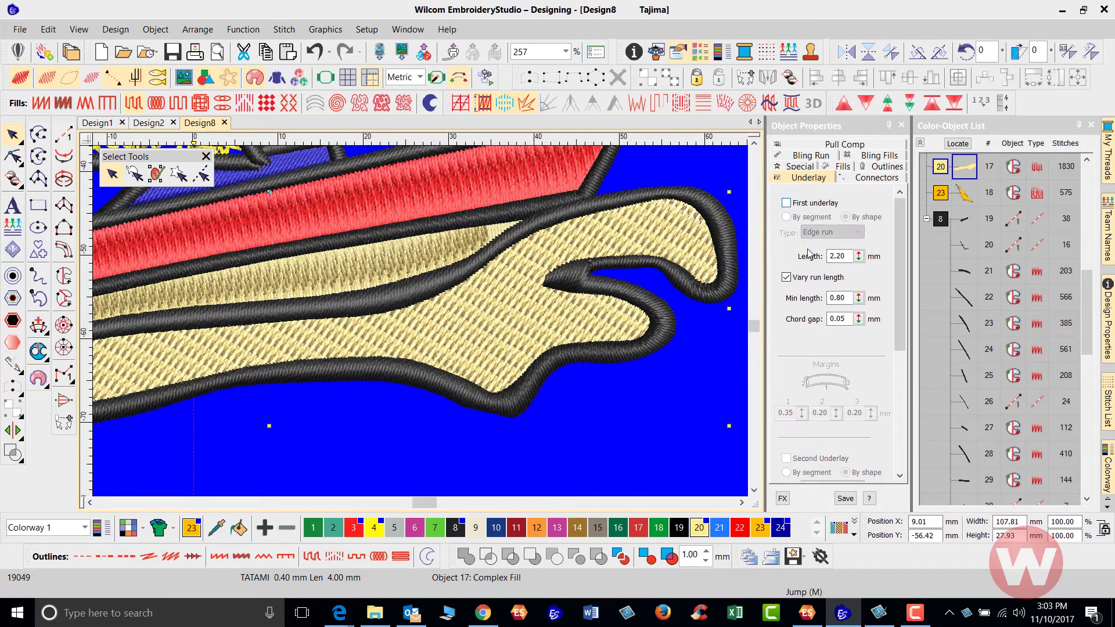
Set the wave's tatami stitch spacing to 3.00 mm and inspect the travel runs in the open stitching.
click(846, 167)
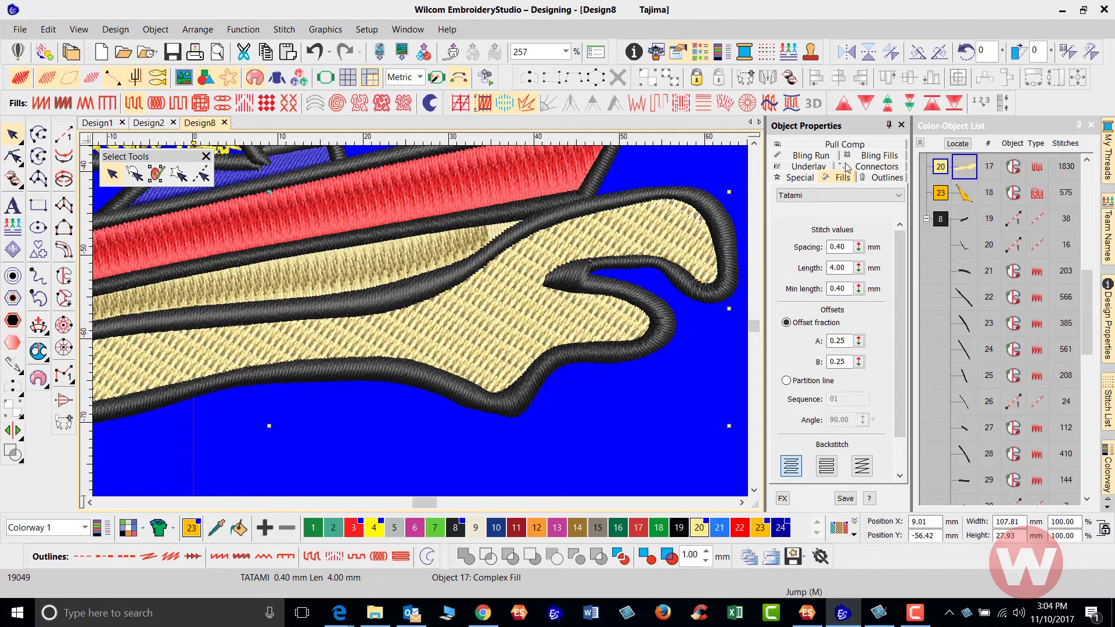
double_click(842, 246)
text(3.)
key(Return)
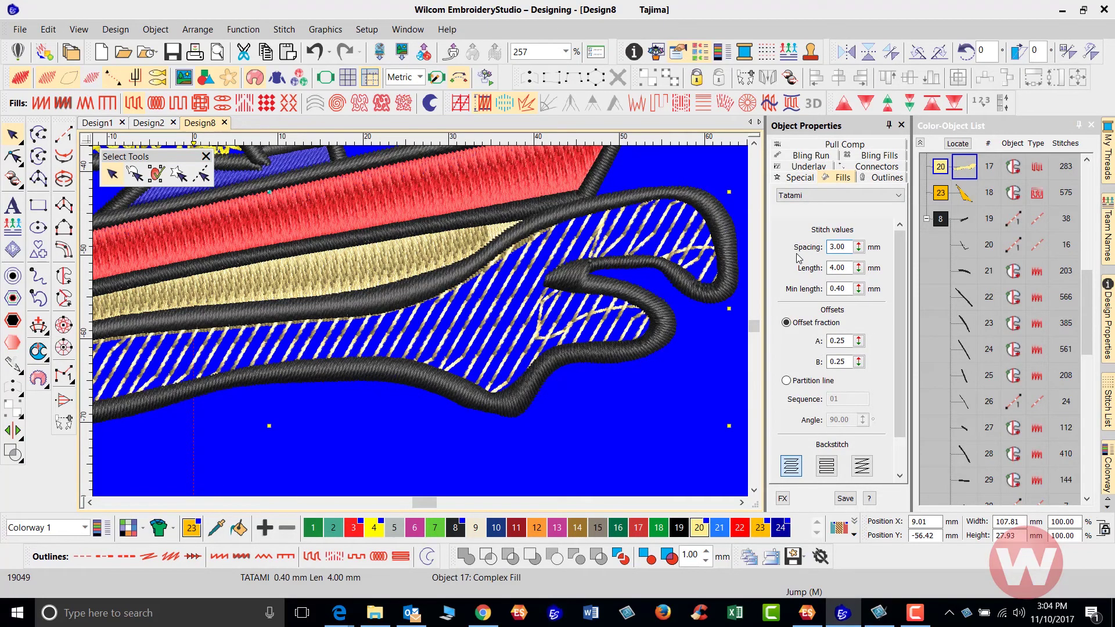
scroll(423, 327, down, 2)
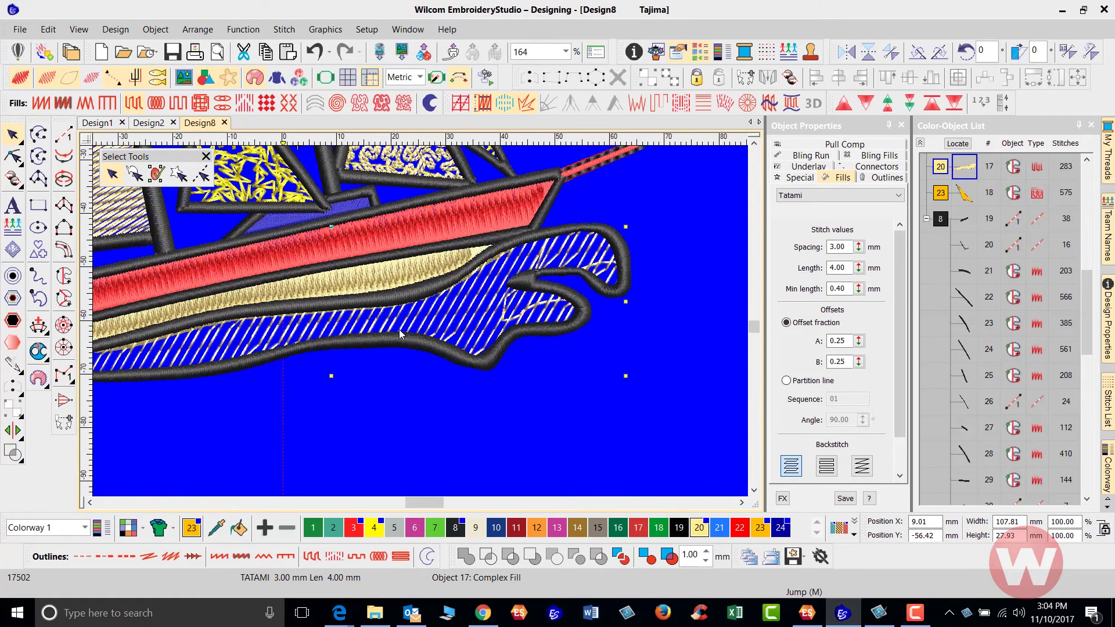
scroll(463, 316, up, 2)
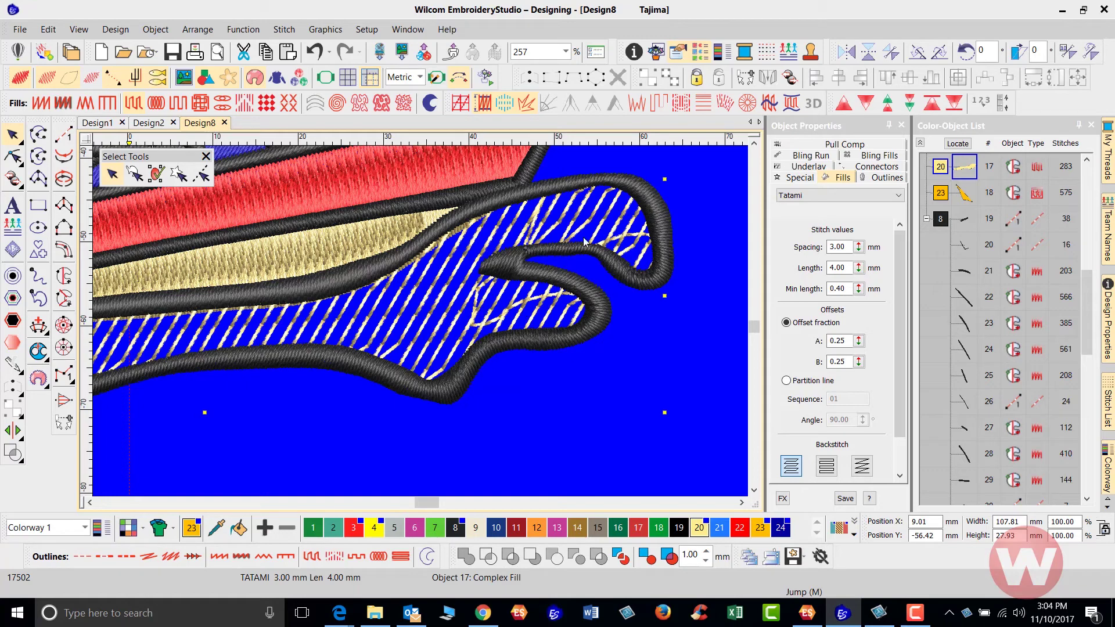
Apply the Trapunto effect to the open tatami wave, toggle it off and on to compare the travel runs, and review the whole design.
scroll(555, 259, down, 5)
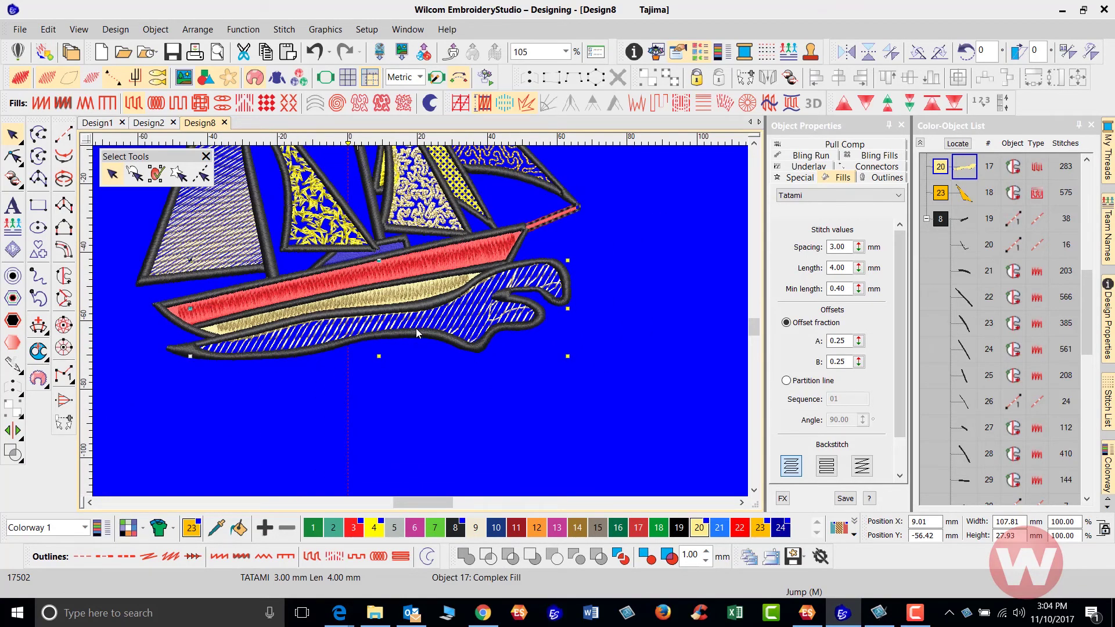
scroll(426, 329, up, 1)
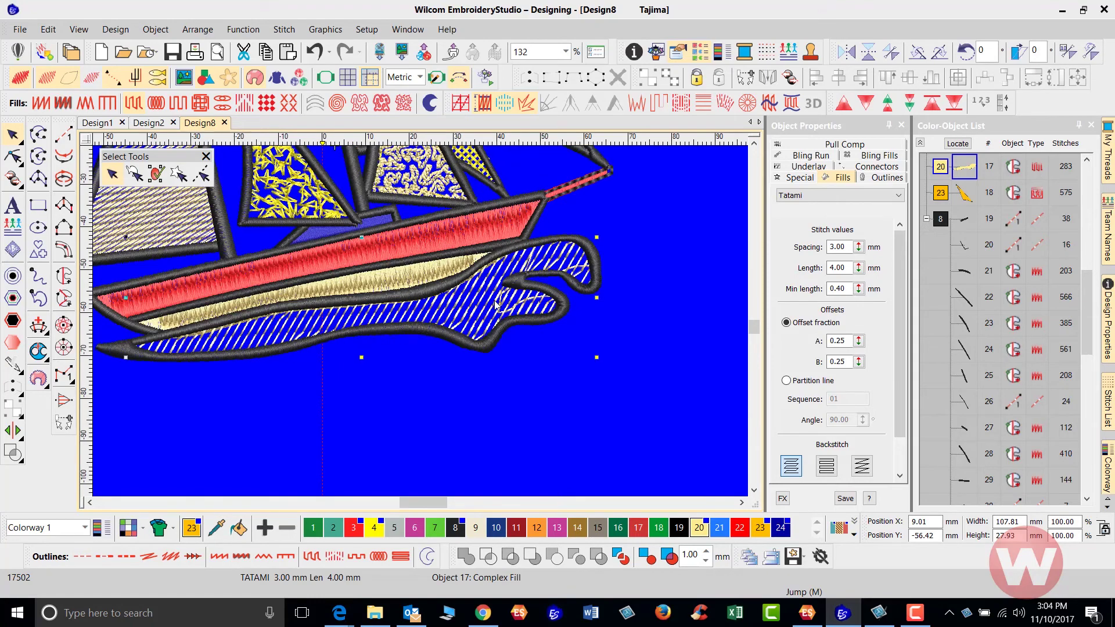
scroll(503, 300, up, 1)
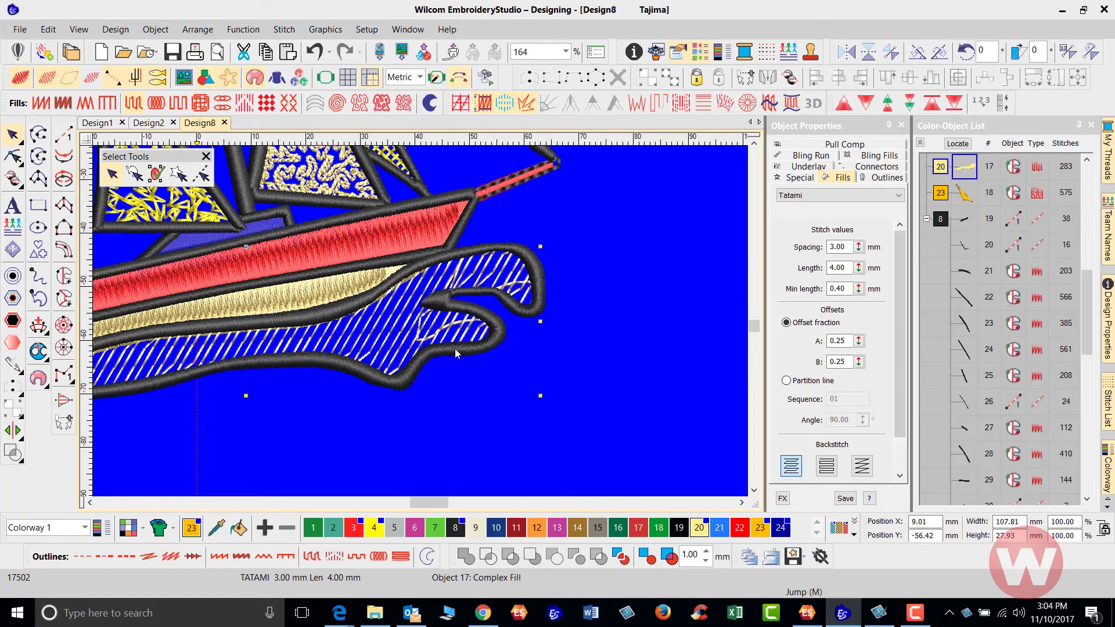
click(658, 104)
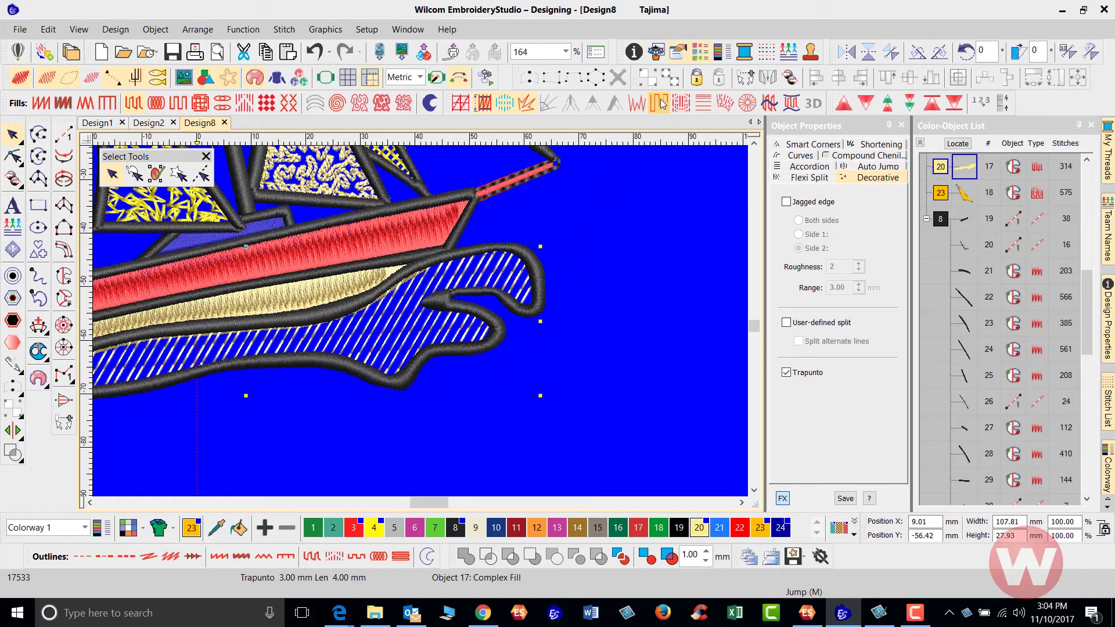
click(661, 103)
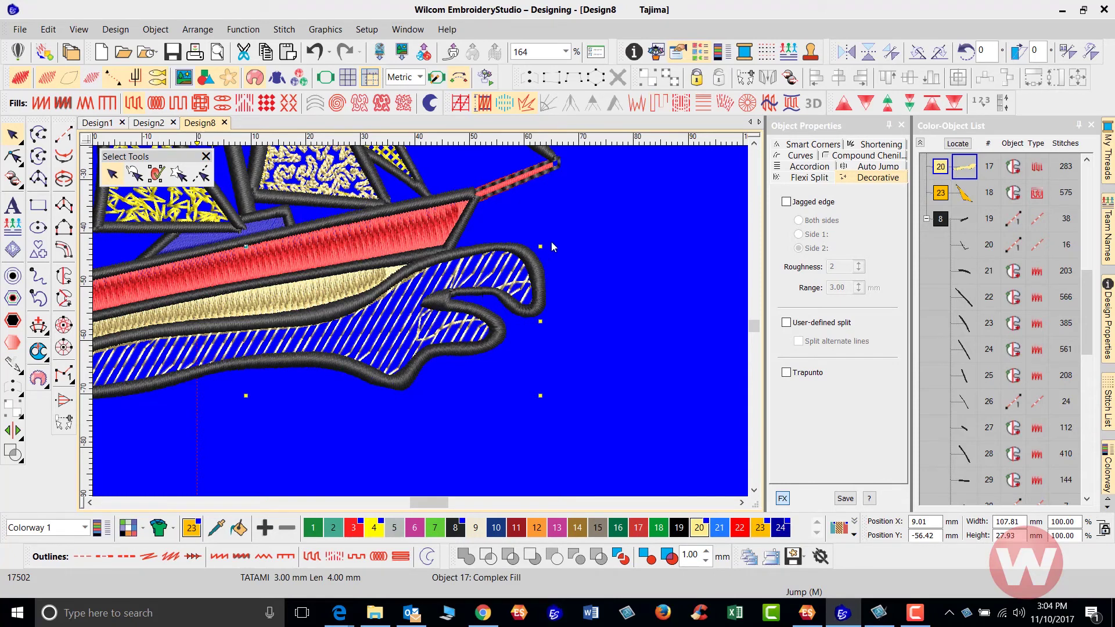
click(661, 104)
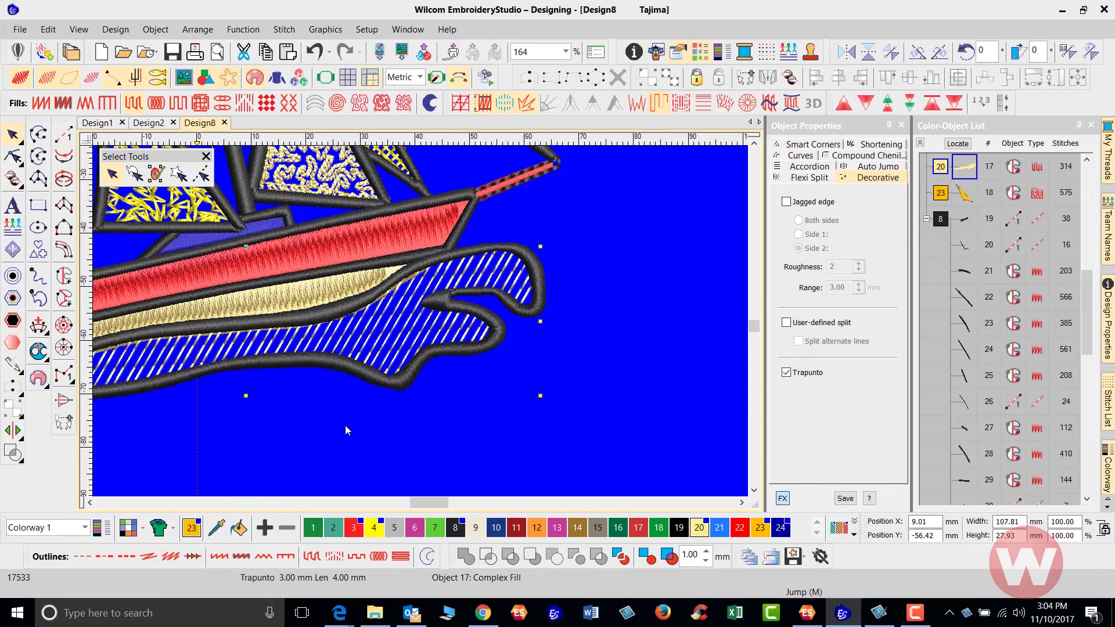
scroll(419, 316, down, 2)
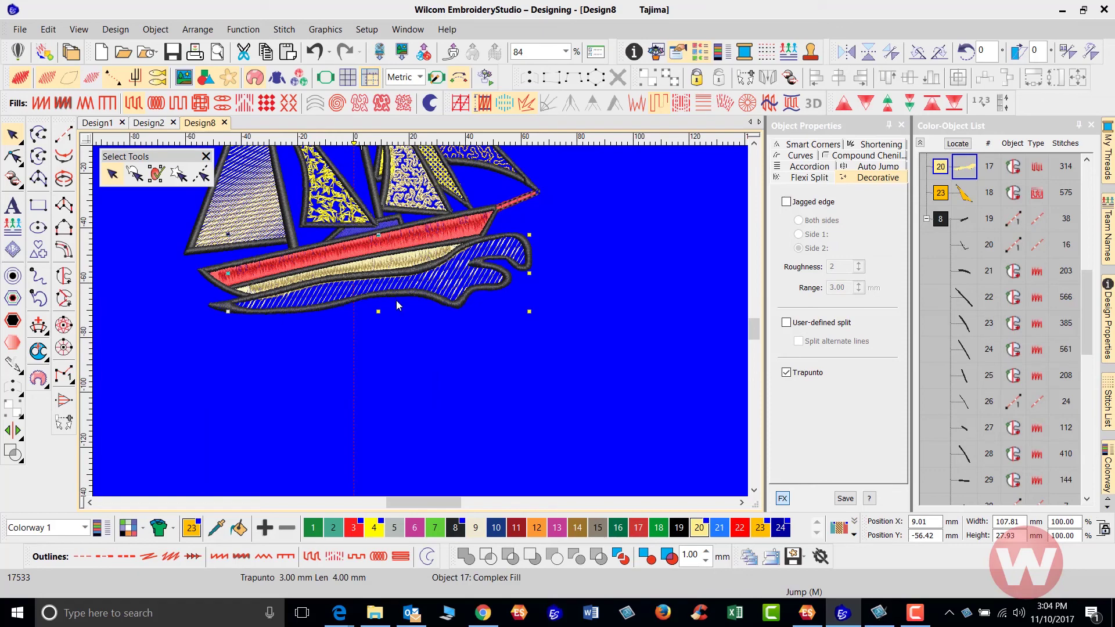
scroll(420, 322, up, 2)
scroll(420, 321, up, 2)
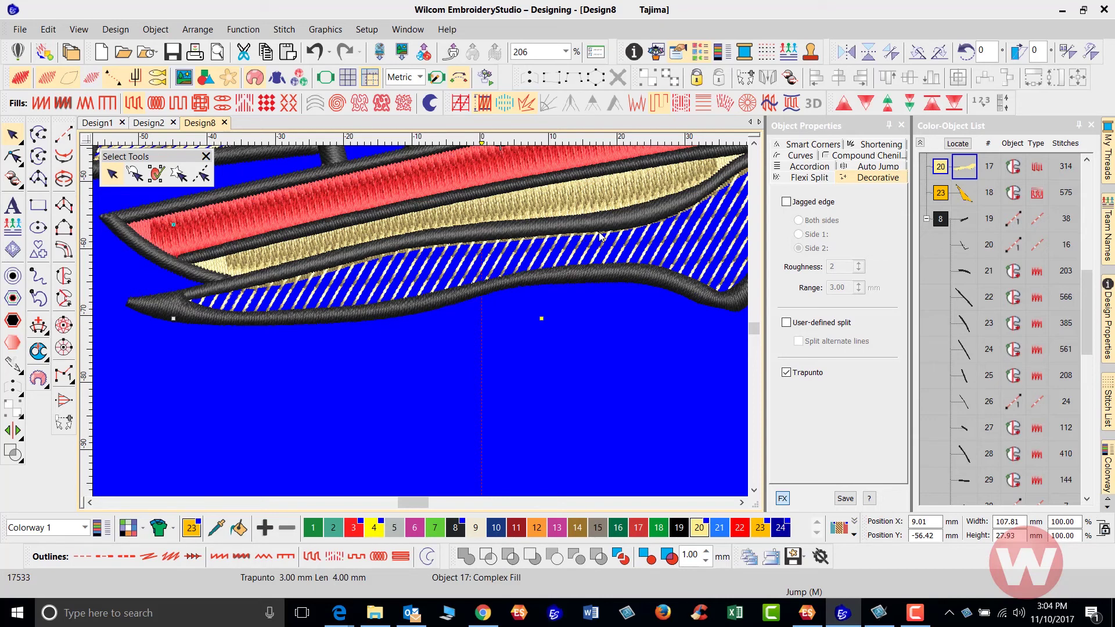
key(0)
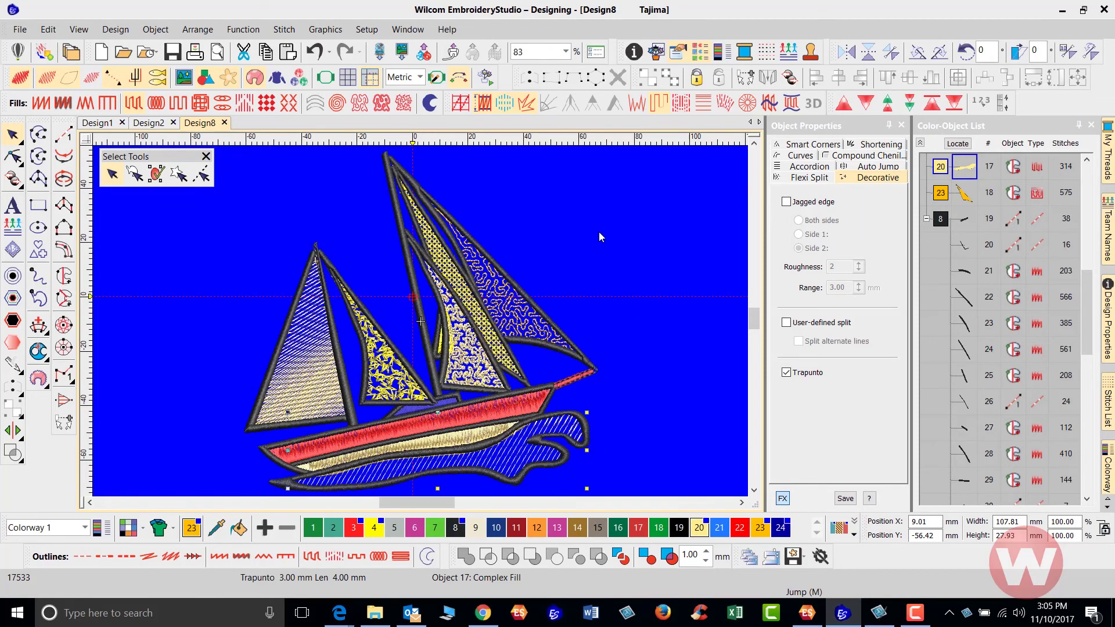